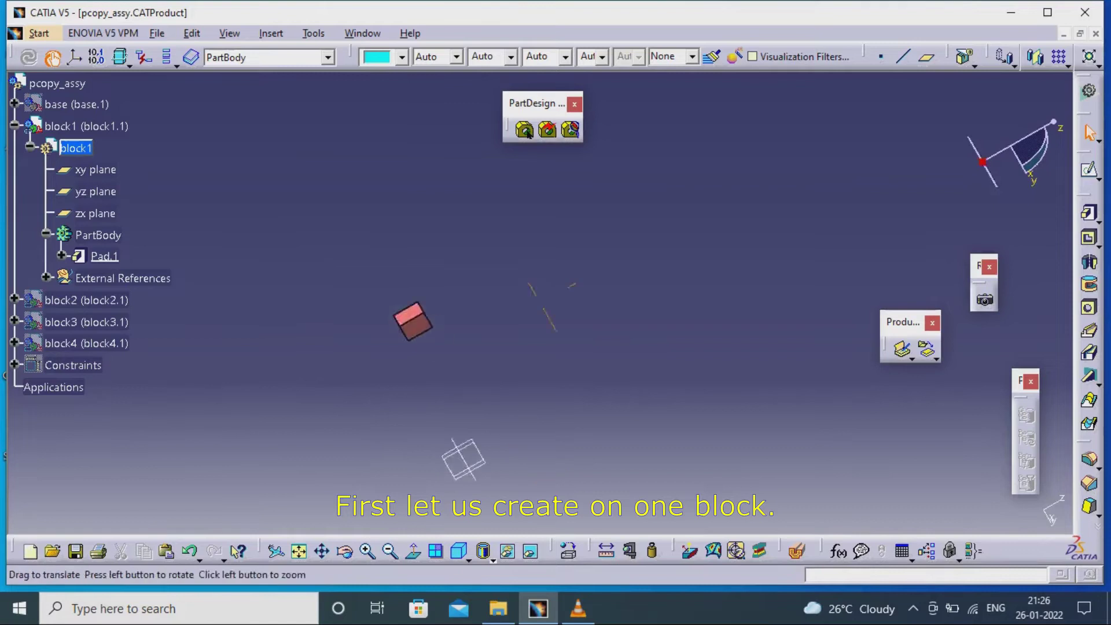
- Start a sketch on the top face of block1's pad
middle_click_drag(276, 387, 453, 174)
middle_click_drag(115, 218, 540, 362)
middle_click_drag(441, 405, 463, 341)
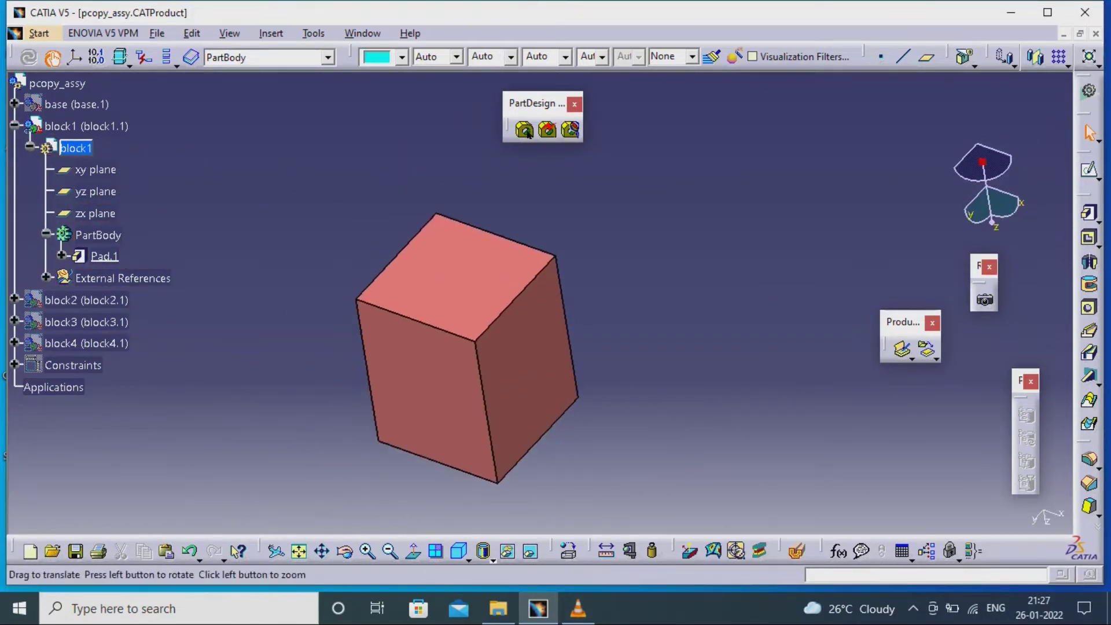
left_click(524, 129)
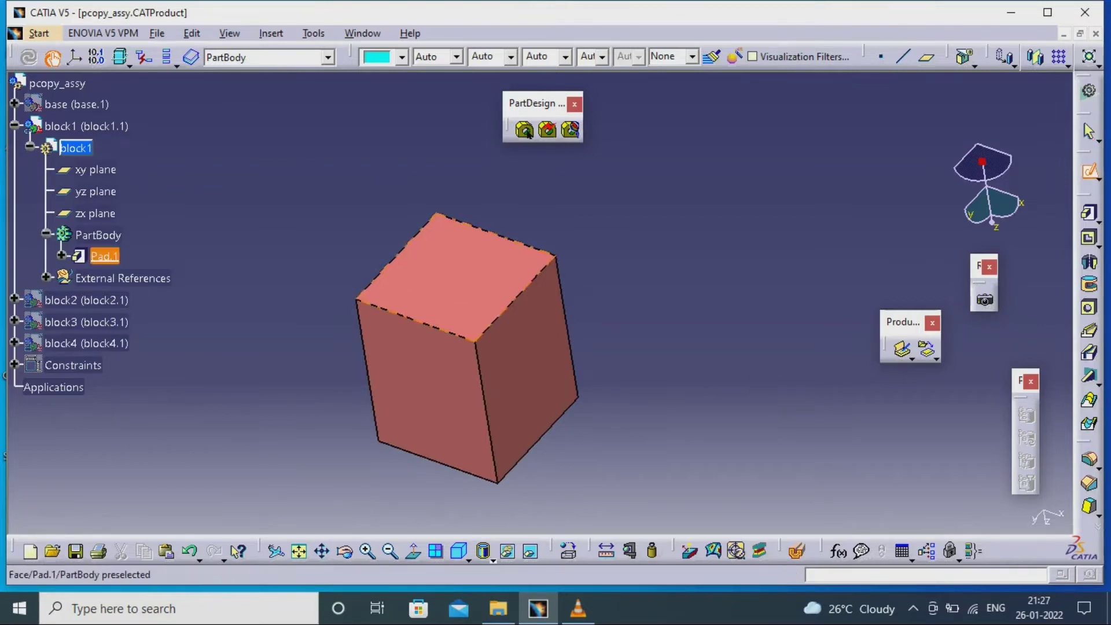
left_click(398, 255)
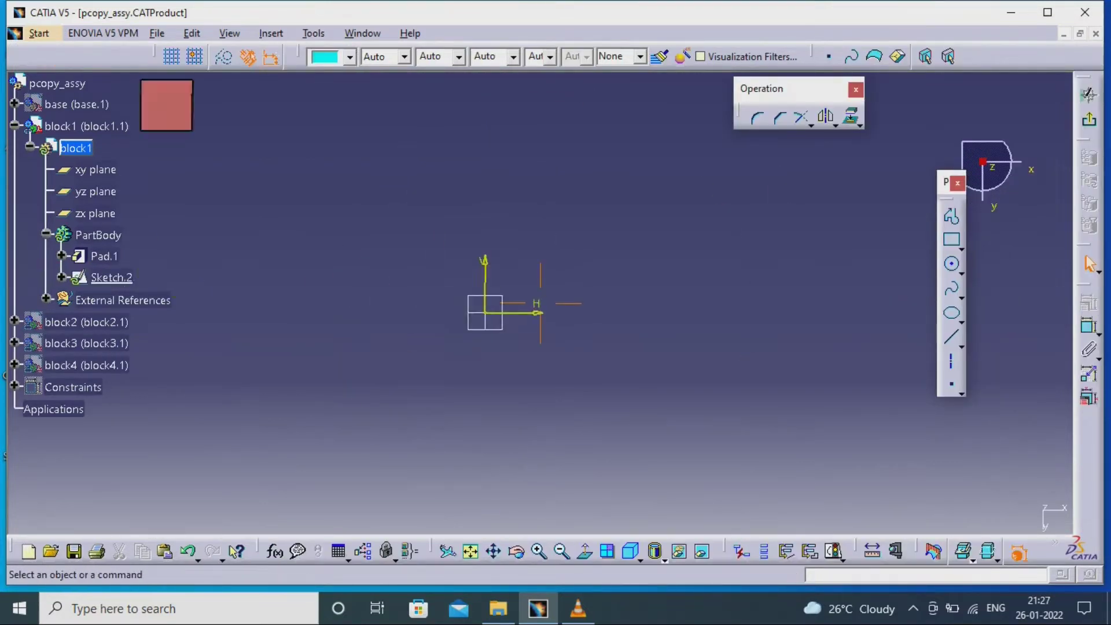
- Project the face's left and front edges onto the sketch plane
mouse_move(282, 165)
middle_mouse_down()
mouse_move(385, 374)
mouse_move(475, 331)
mouse_move(560, 387)
mouse_move(515, 382)
mouse_move(515, 243)
middle_mouse_up()
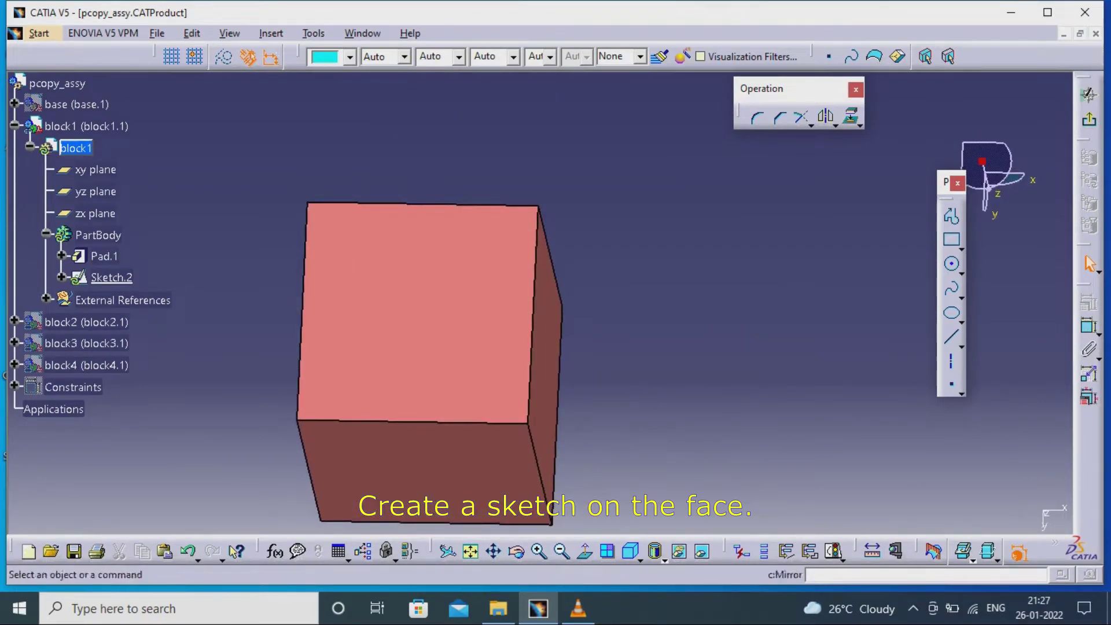
left_click(412, 421)
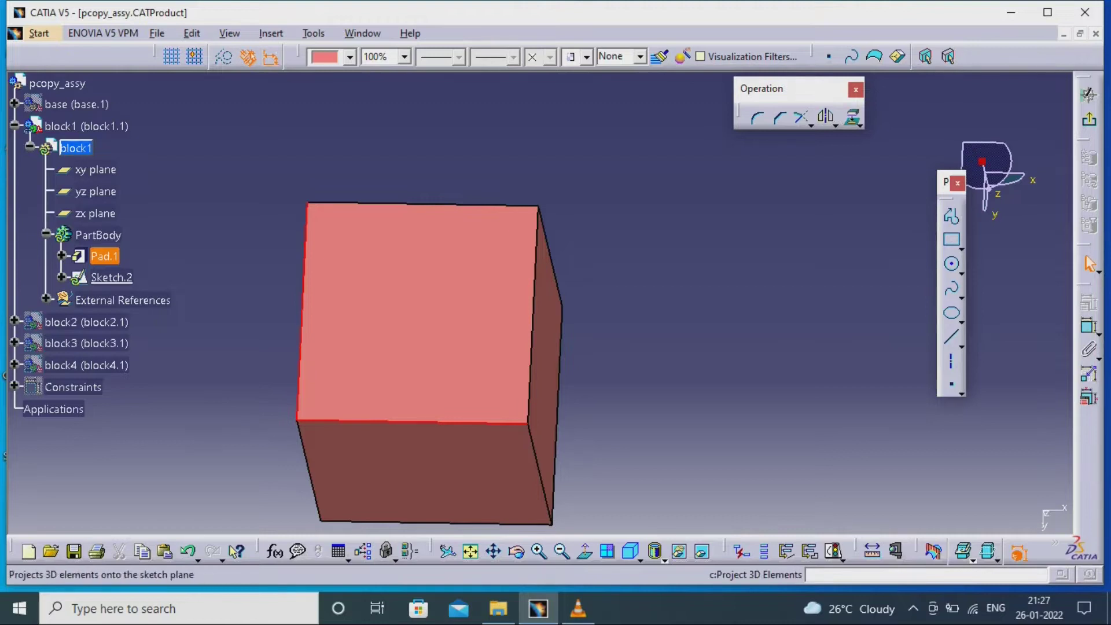
left_click(414, 312)
- Draw a horizontal line about 37 mm long across the middle of the face, starting on the projected left edge
left_click(952, 217)
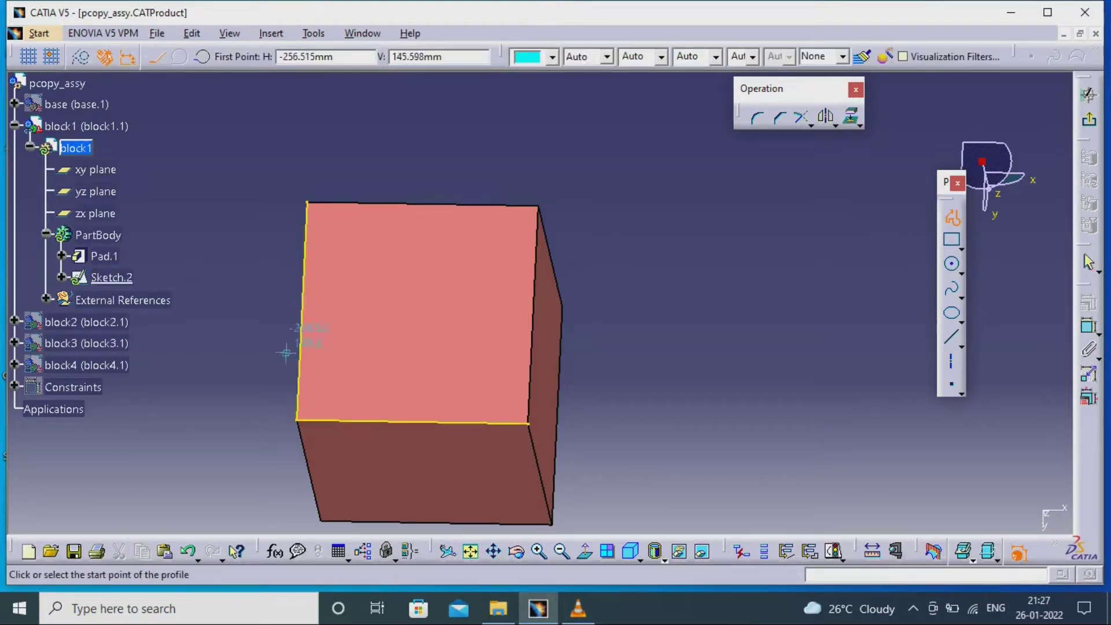
left_click(301, 311)
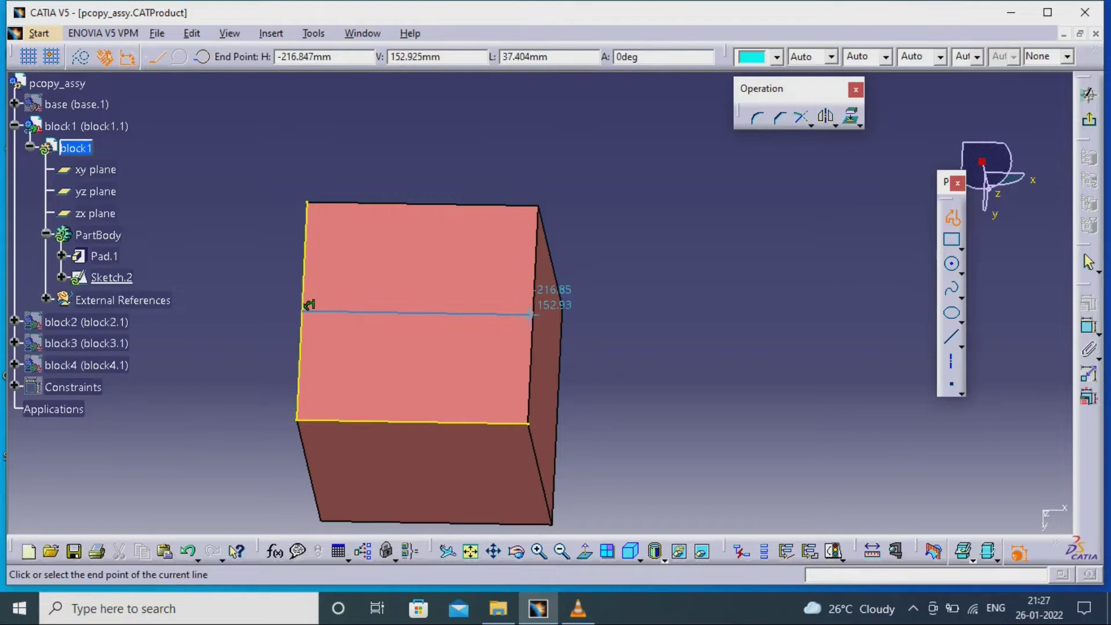
double_click(533, 314)
- Draw a vertical line from the middle of the horizontal line up to the face's rear edge
left_click(951, 217)
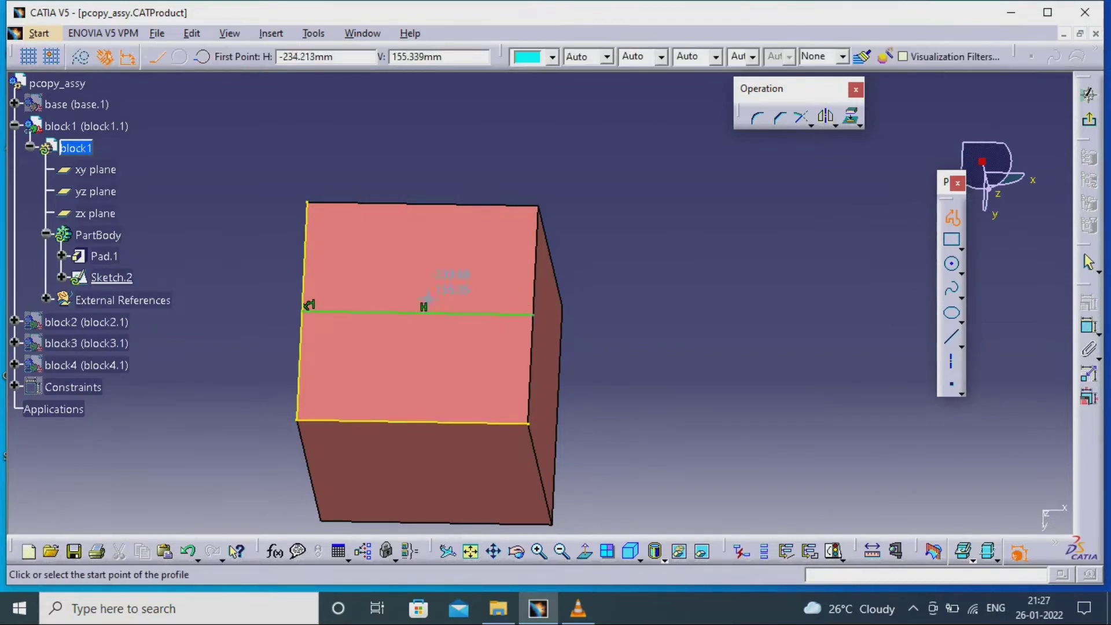
left_click(420, 313)
left_click(422, 204)
key("Escape")
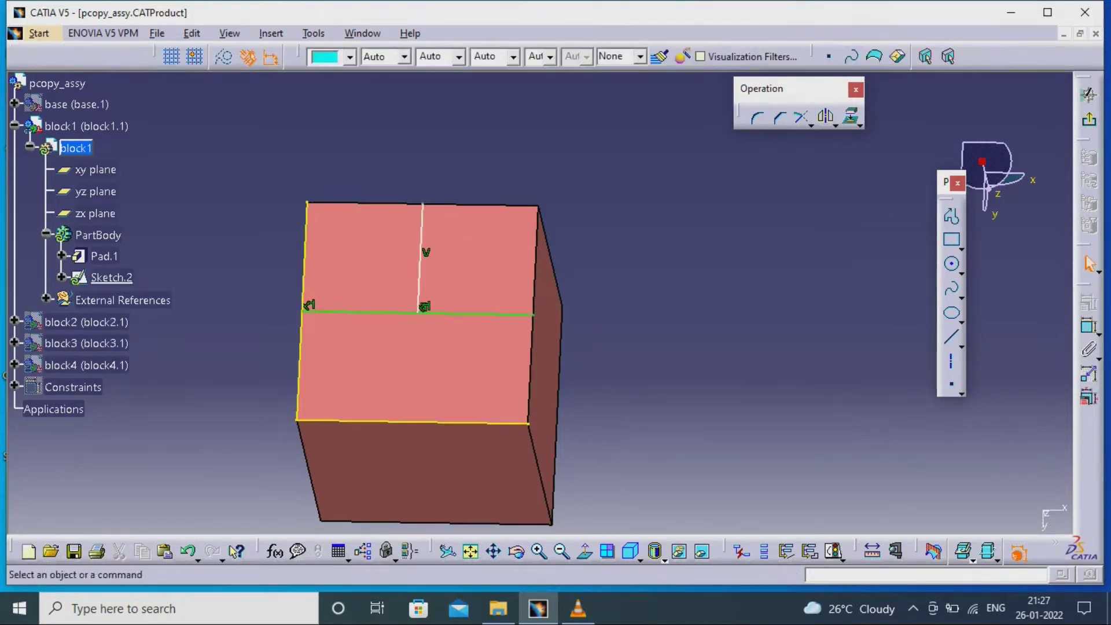
- Draw a vertical line along the face's right edge, from the front corner to just past the horizontal line
left_click(951, 216)
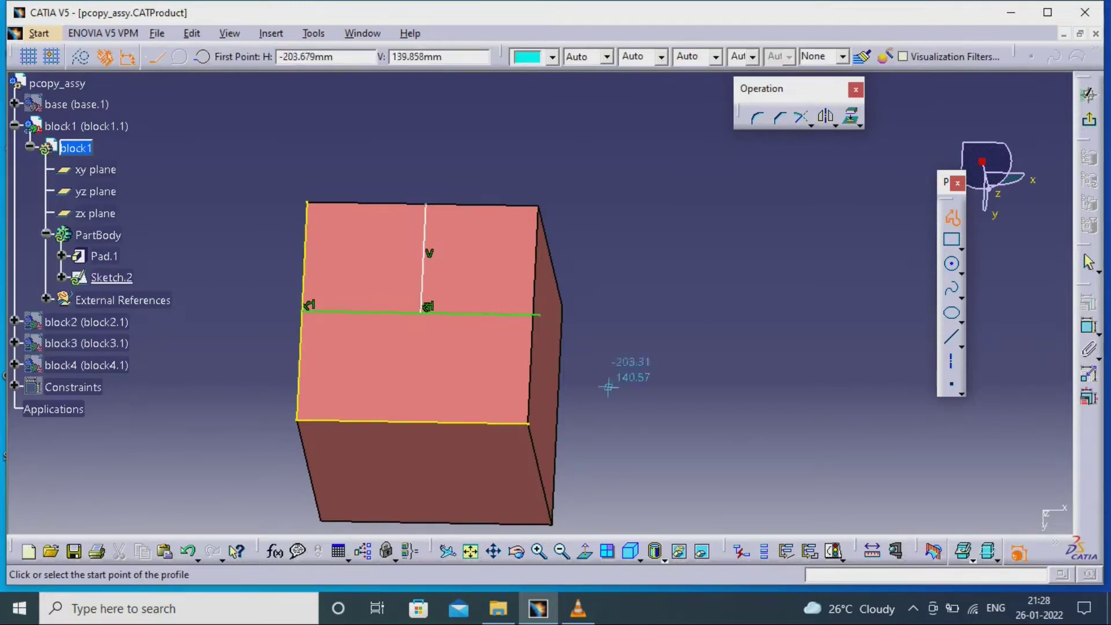
left_click(528, 423)
left_click(535, 282)
- Trim the overshooting ends where the horizontal line meets the vertical line on the right edge
left_click(951, 216)
left_click(811, 125)
left_click(864, 137)
left_click(534, 292)
middle_click_drag(535, 312, 538, 257, "ctrl")
left_click(803, 117)
left_click(543, 376)
left_click(596, 337)
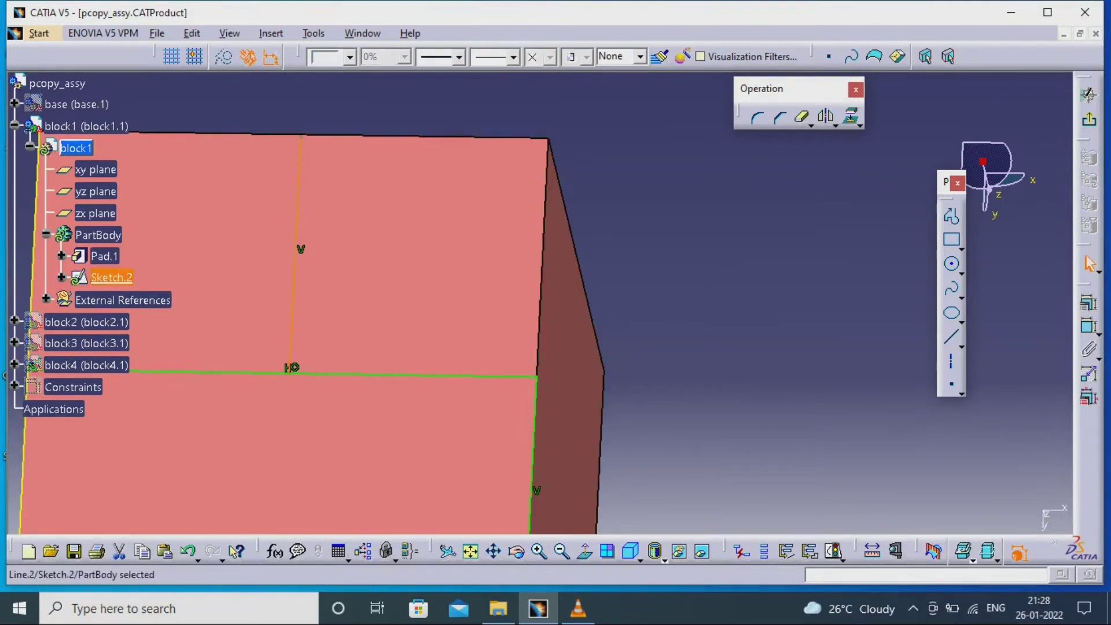
- Replace the vertical centre line with one from the horizontal line's midpoint to the face's rear edge
scroll(540, 293, "down", 2)
left_click(952, 218)
left_click(387, 346)
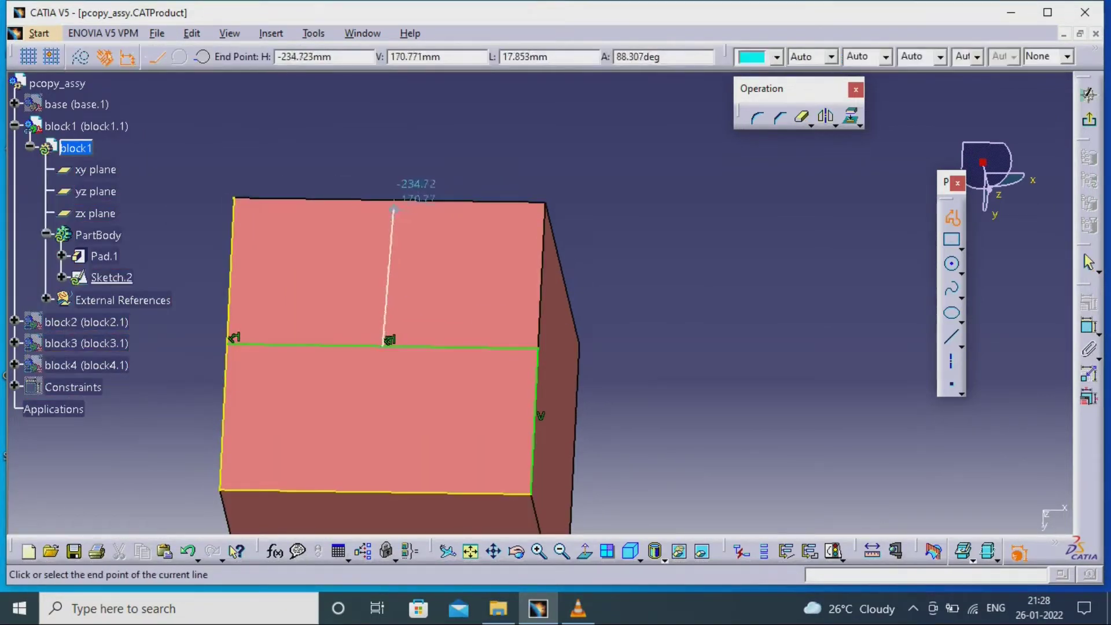
double_click(389, 199)
middle_click_drag(390, 199, 405, 243, "ctrl")
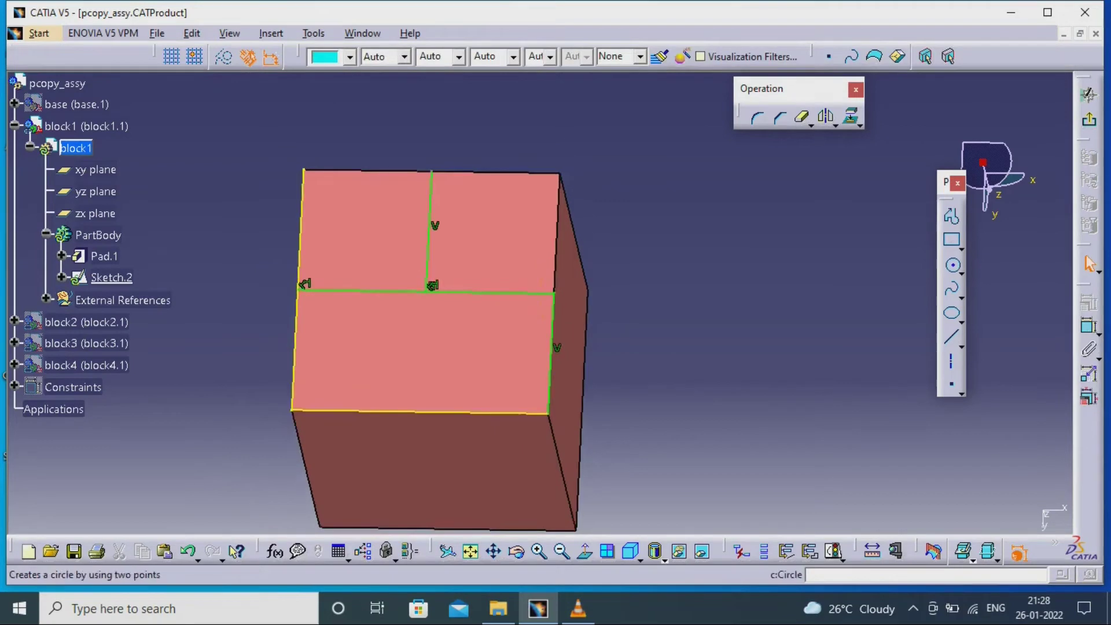
- Sketch a circle on the horizontal line near its left end and set its diameter to 4 mm
left_click(343, 289)
left_click(364, 283)
left_click(1087, 325)
double_click(223, 207)
type("4")
key("Return")
- Mirror the 4 mm circle about the vertical centre line and set the distance between both circles to 24 mm
left_click(356, 289)
left_click(825, 116)
left_click(428, 243)
left_click(507, 293)
double_click(446, 105)
type("24")
key("Return")
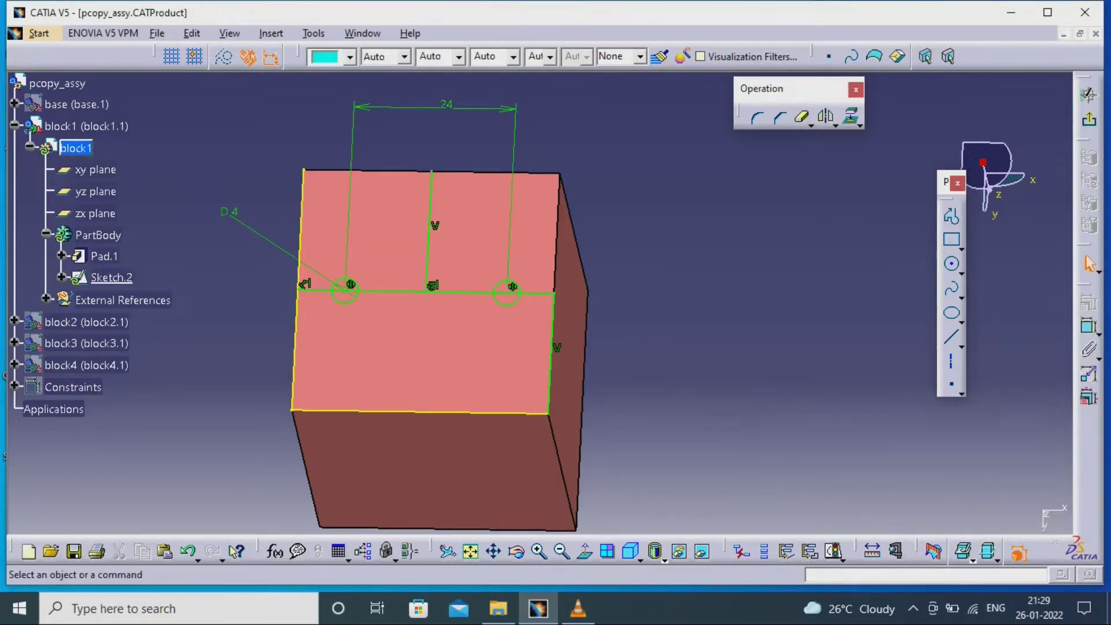
left_click(951, 216)
left_click(373, 219)
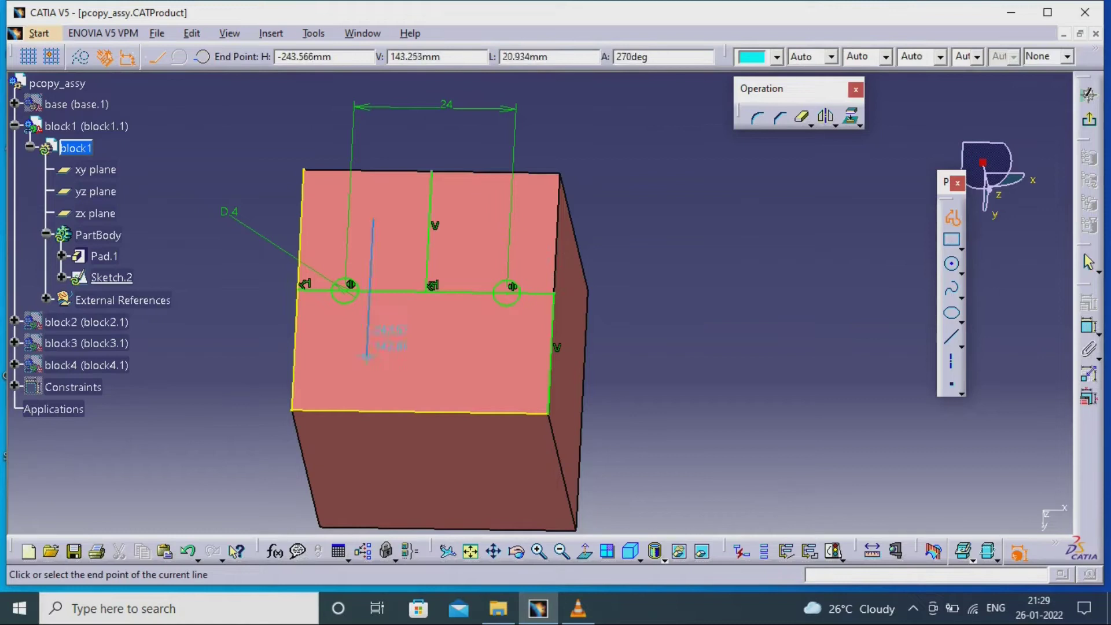
key("Escape")
- Draw a vertical line about 11 mm long from the left circle's centre toward the face's front edge
left_click(951, 217)
left_click(345, 290)
left_click(341, 359)
key("Escape")
- Sketch a circle about 5.6 mm in diameter at the free end of the new line and dimension its diameter
left_click(952, 265)
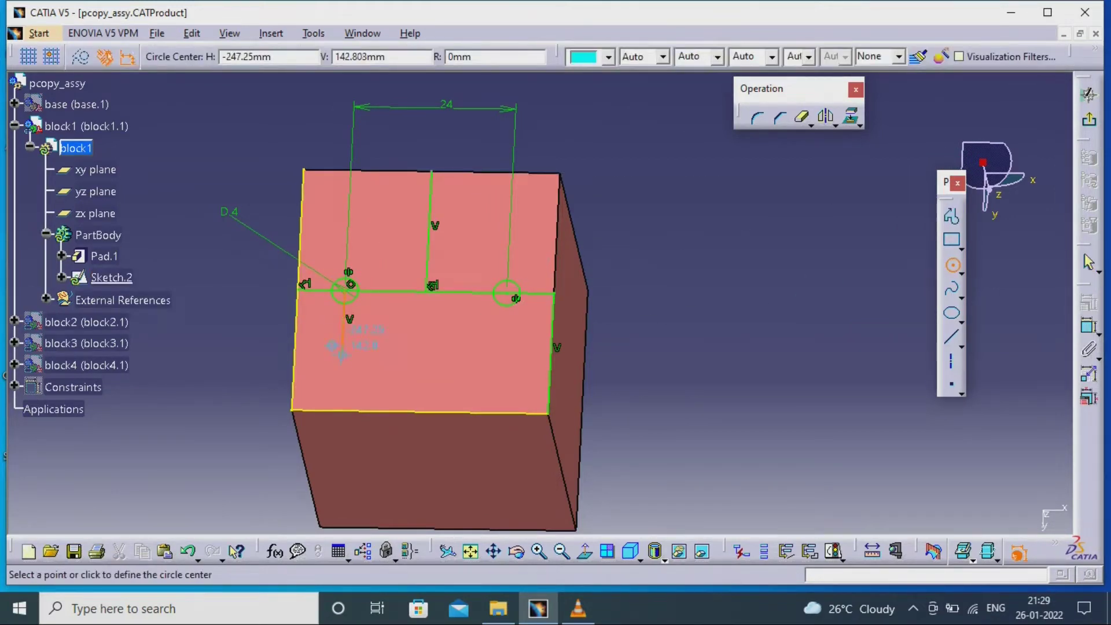
left_click(341, 359)
left_click(360, 359)
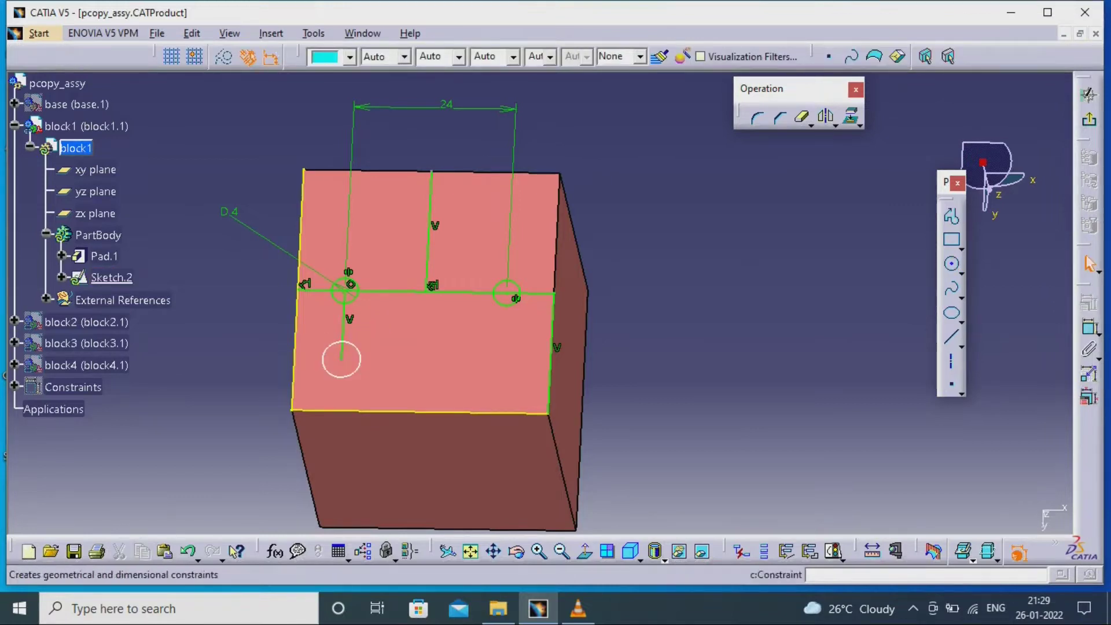
left_click(231, 371)
- Mirror the dimensioned front-left circle about the horizontal centre line
left_click(324, 365)
left_click(825, 117)
left_click(393, 291)
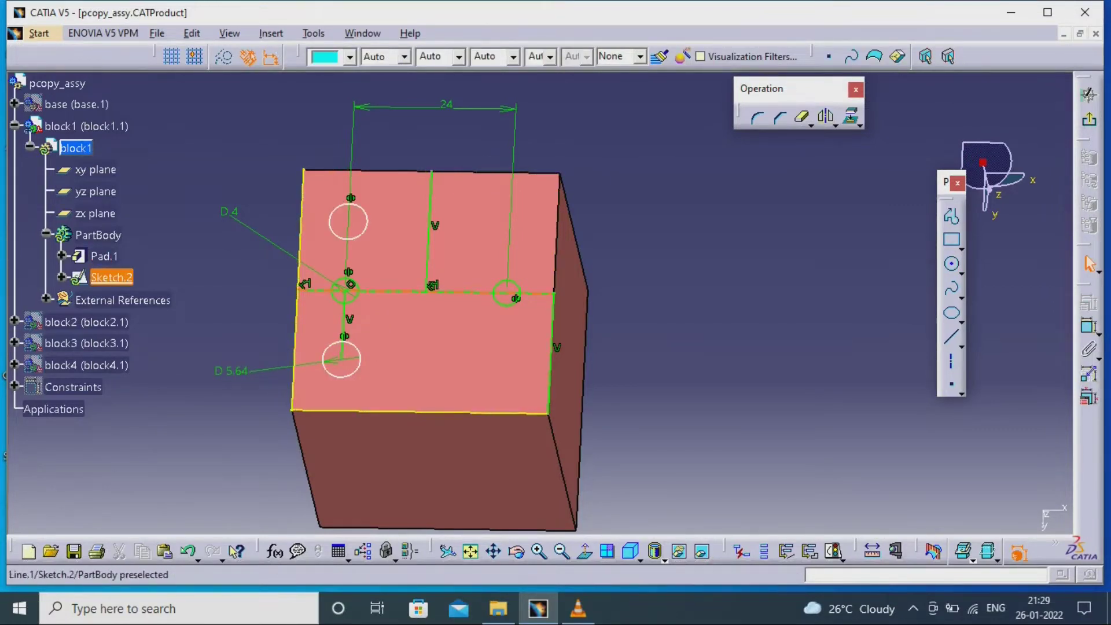
- Set the distance between the two larger circles to 20 mm and mirror both about the vertical centre line
left_click(347, 222)
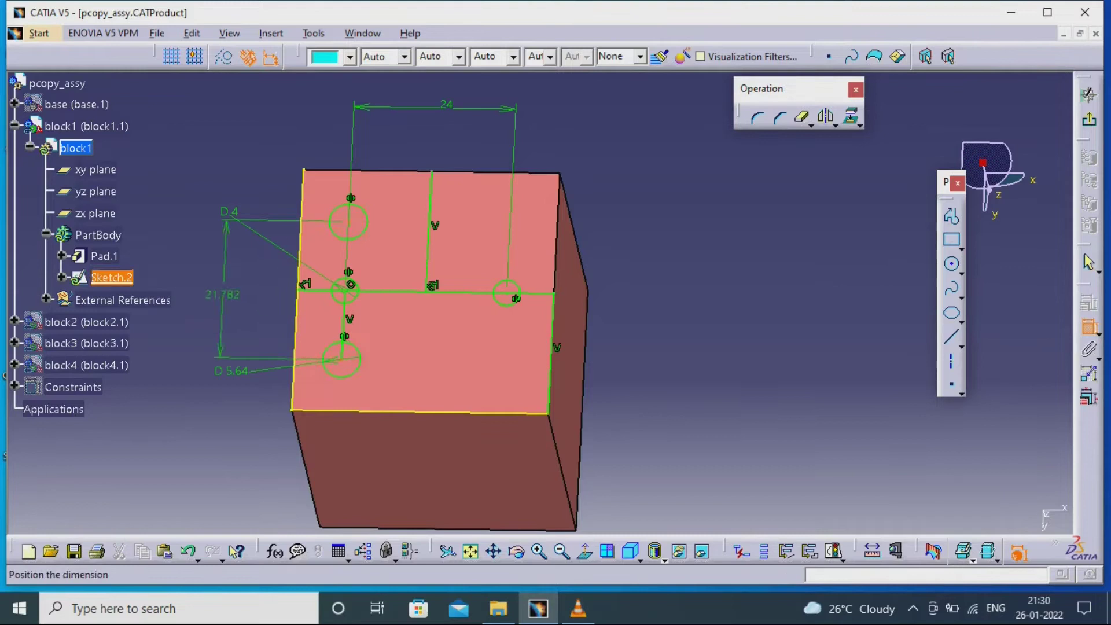
left_click(198, 285)
double_click(198, 285)
type("20")
key("Return")
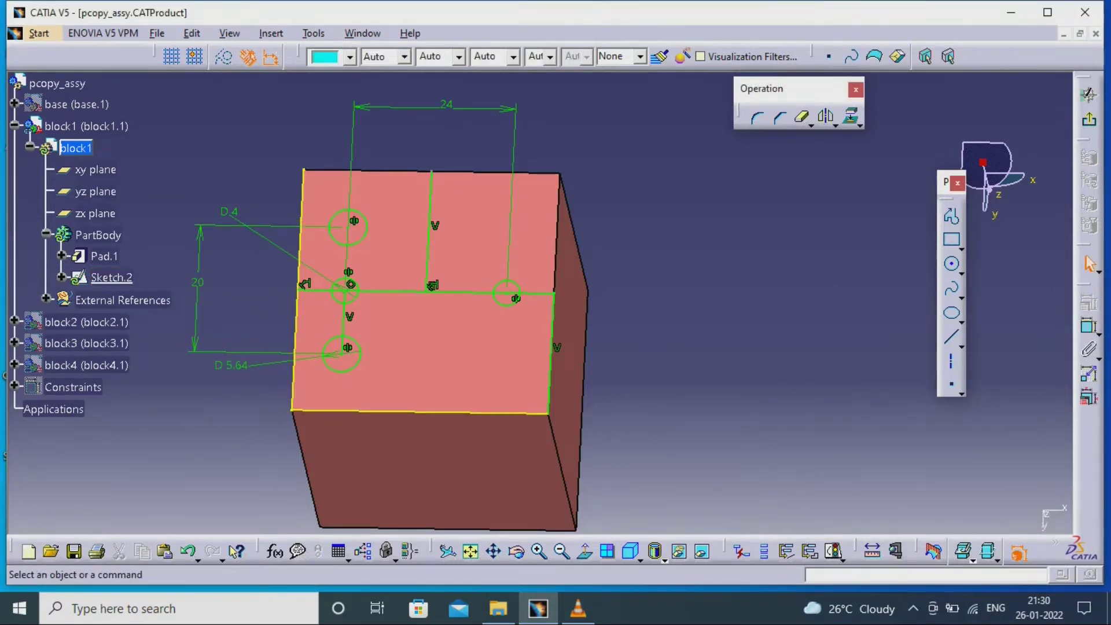
left_click(825, 116)
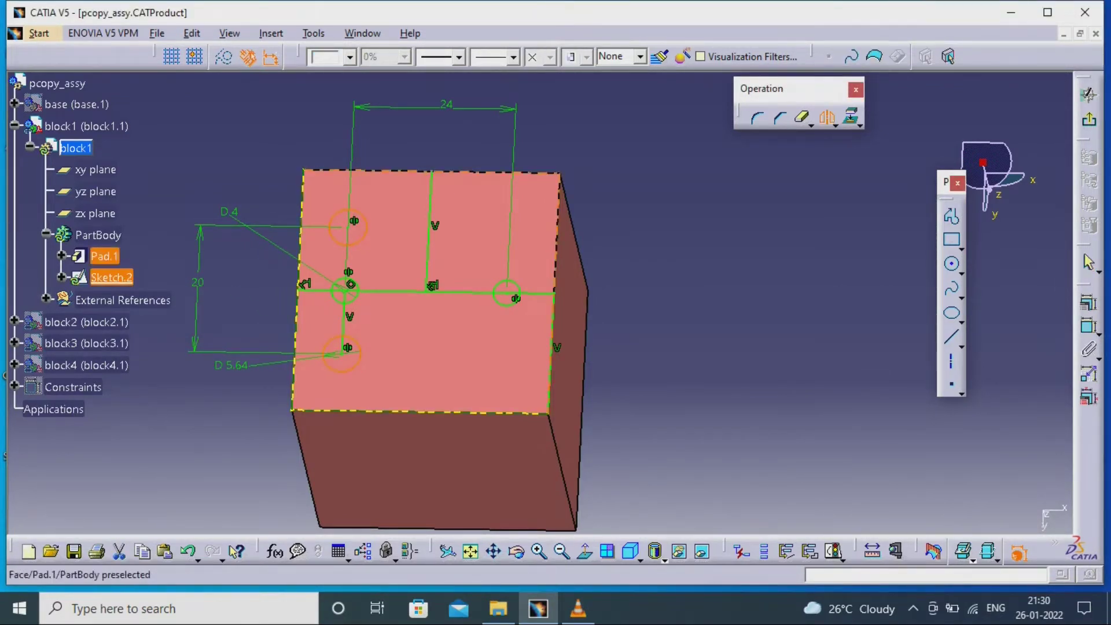
left_click(428, 231)
- Set the diameter of the larger circles to 4.1 mm
double_click(231, 365)
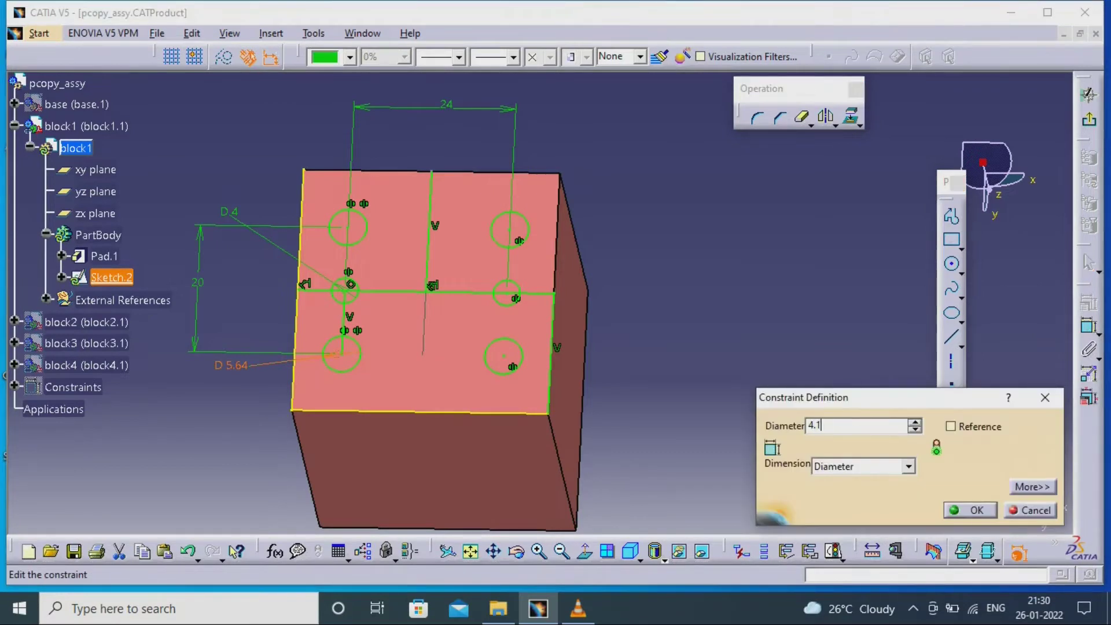
key("Return")
double_click(243, 363)
type("4.1")
key("Return")
- Set the diameter of the larger circles to 5.1 mm
double_click(237, 365)
type("5.1")
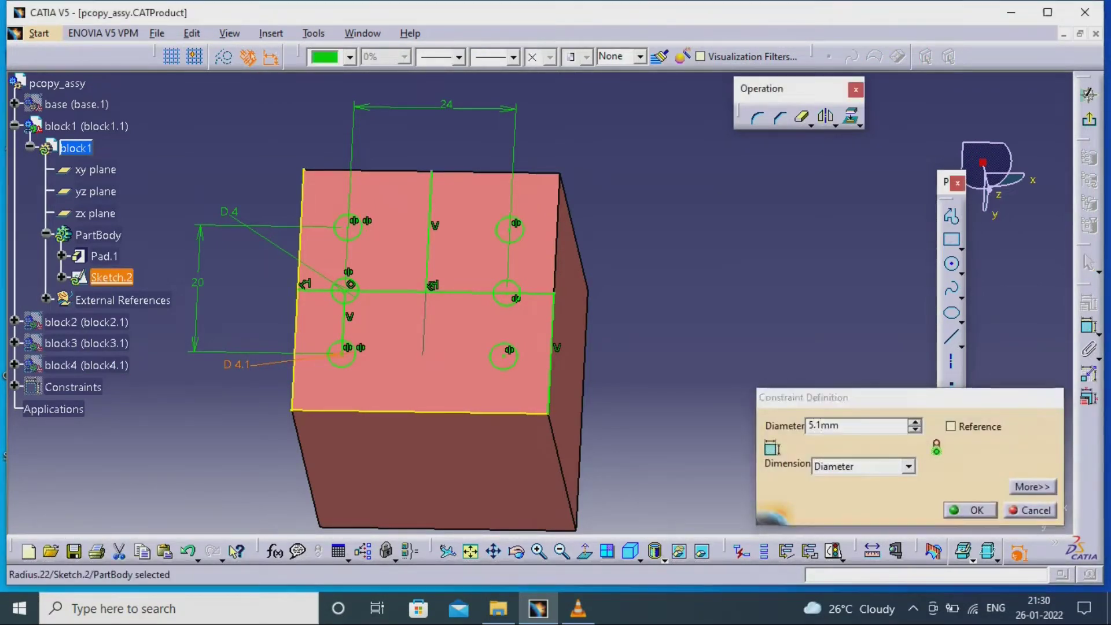
key("Return")
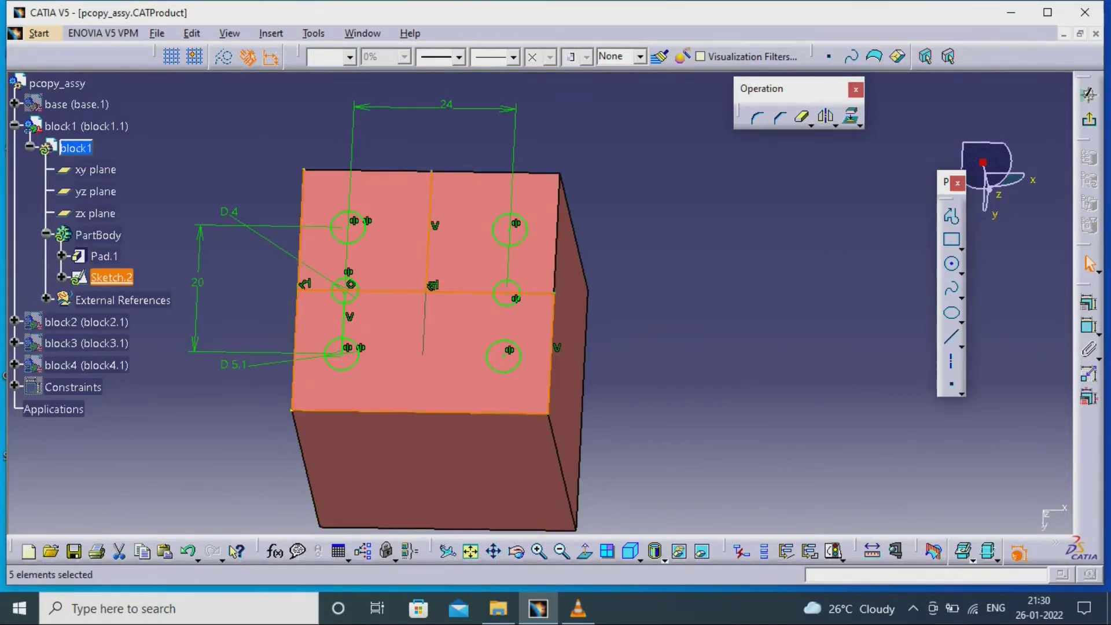
- Convert the centre lines and outer reference lines to construction geometry and exit the sketch
key("Escape")
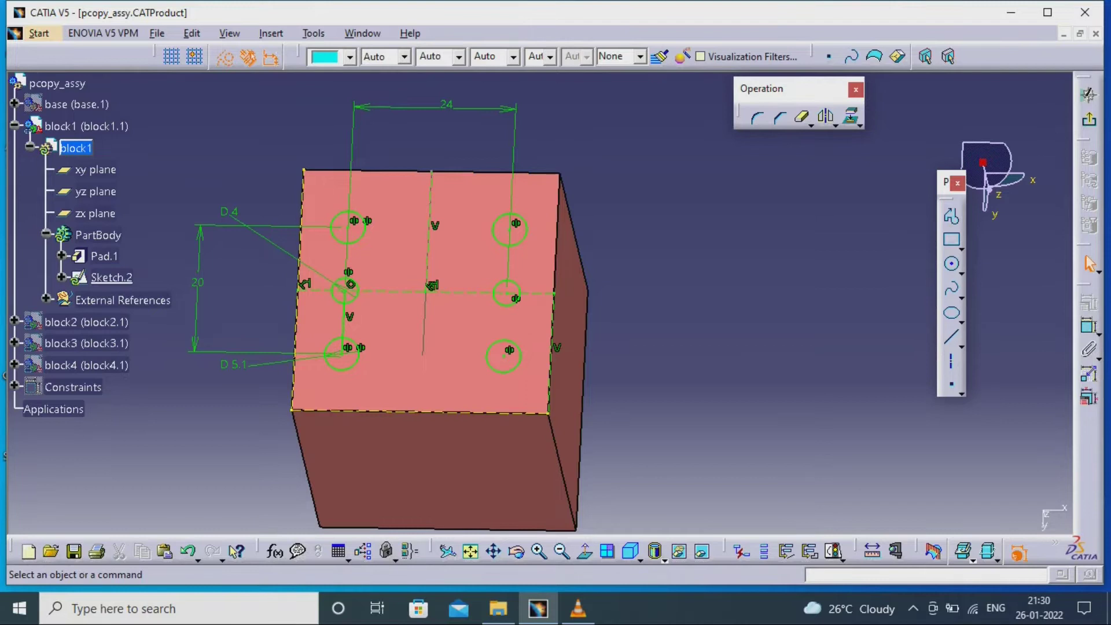
left_click(1090, 120)
middle_click_drag(610, 448, 404, 252)
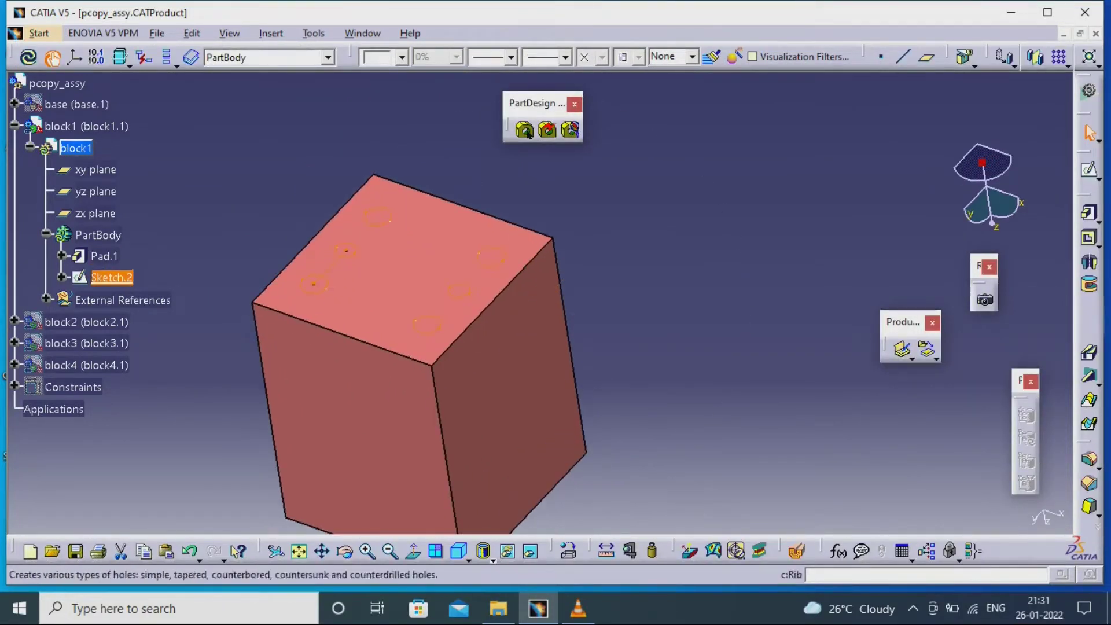
- Try to cut the six-circle sketch into block1 as a pocket
left_click(1089, 238)
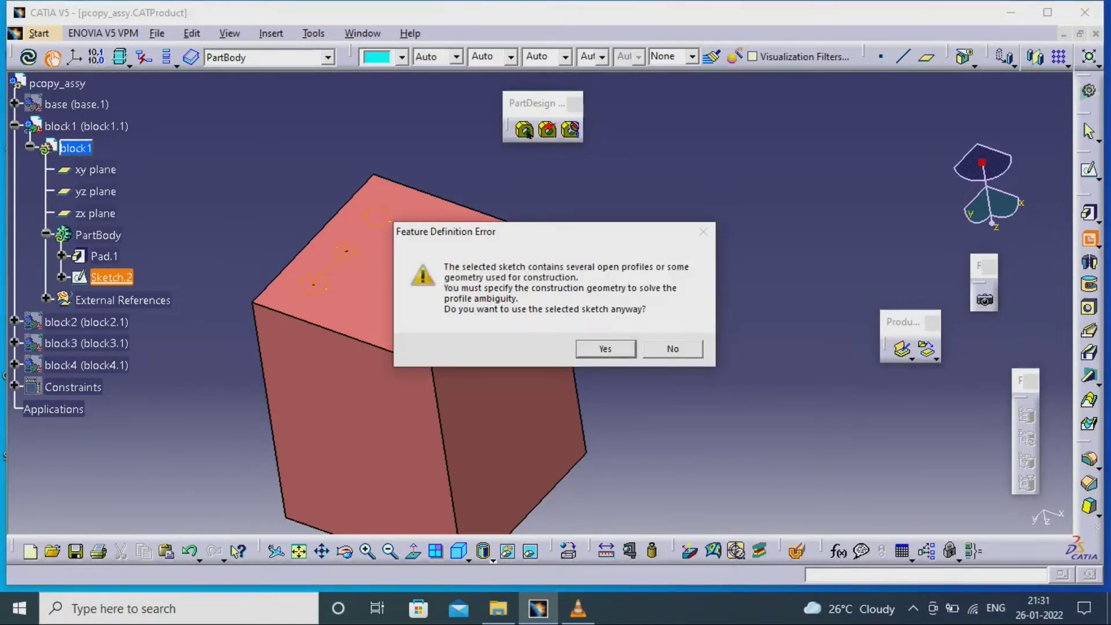
key("Return")
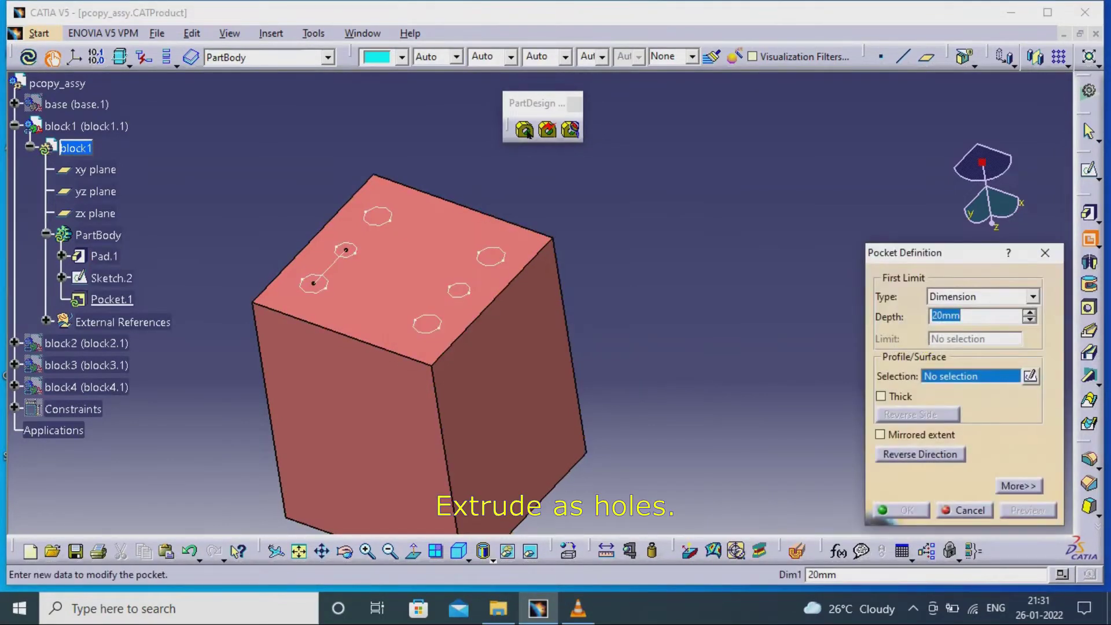
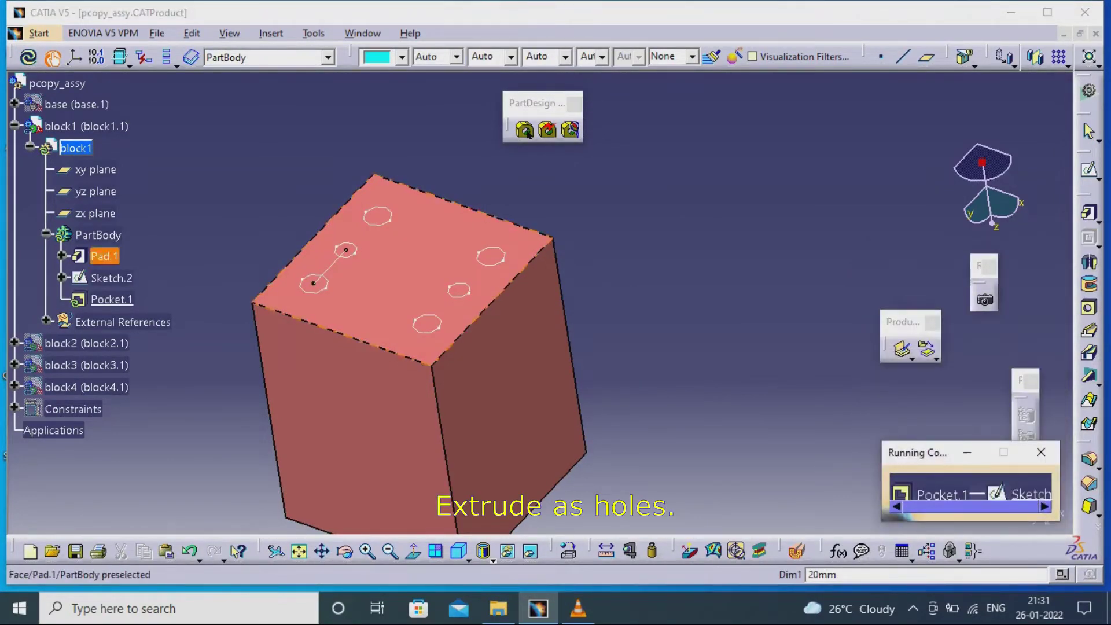
left_click(523, 130)
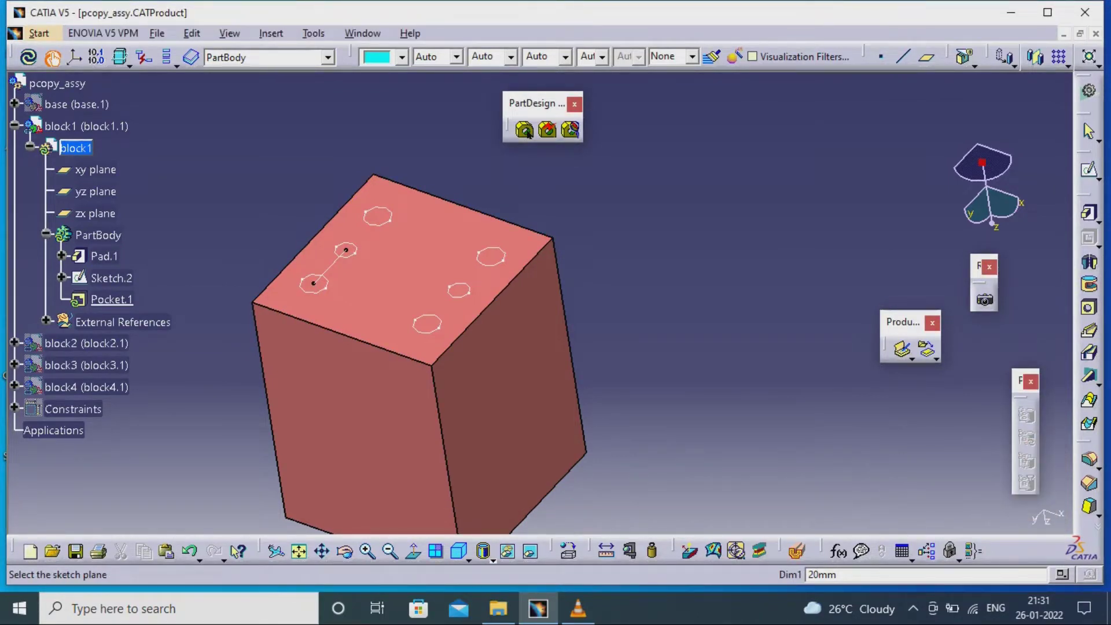
key("Escape")
key("Escape")
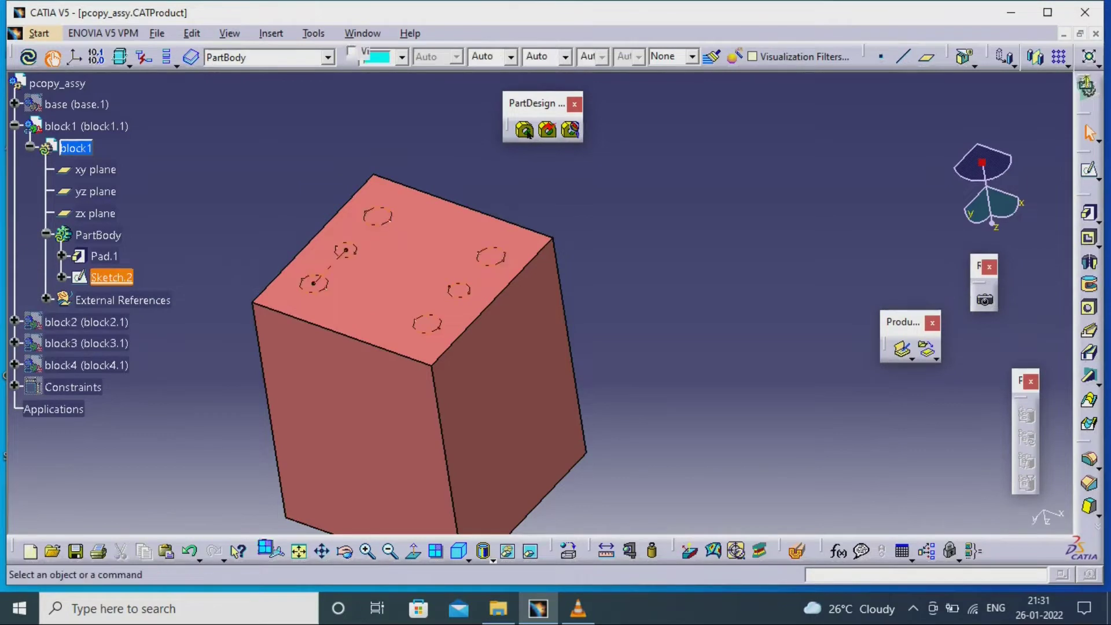
- Reopen the circle sketch, convert the line between the two left circles to construction geometry, and exit the sketch
double_click(111, 277)
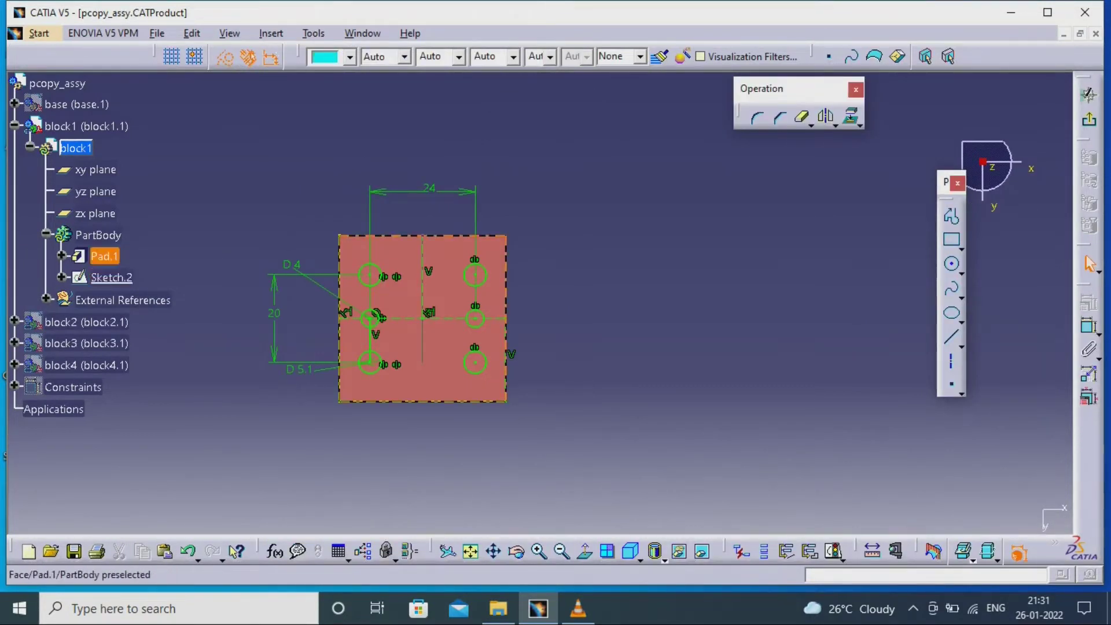
left_click(370, 341)
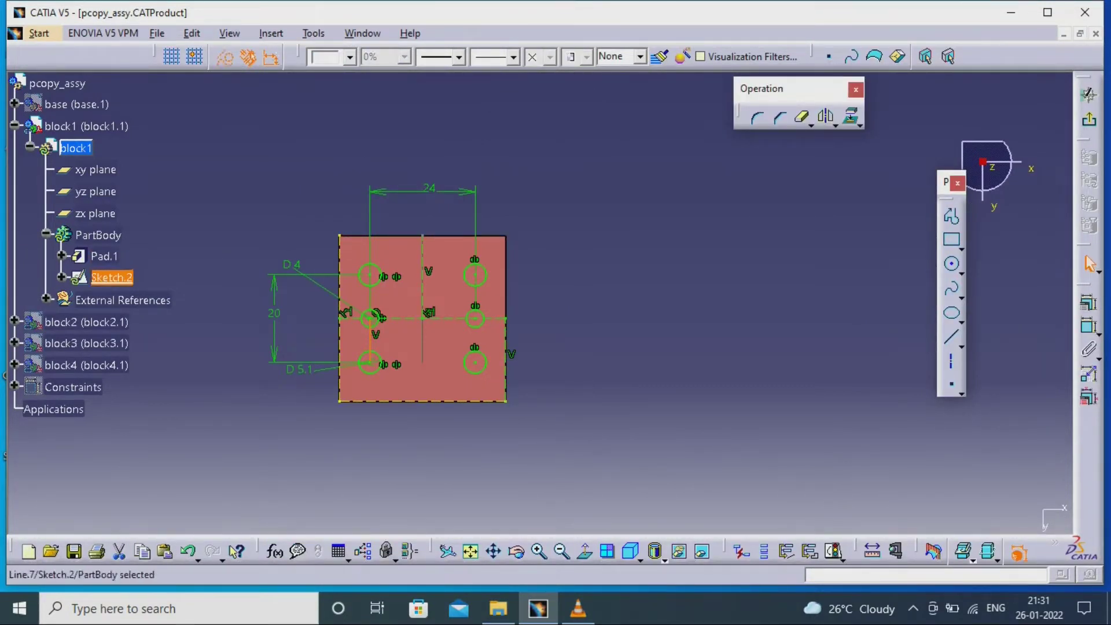
key("Escape")
left_click(1088, 119)
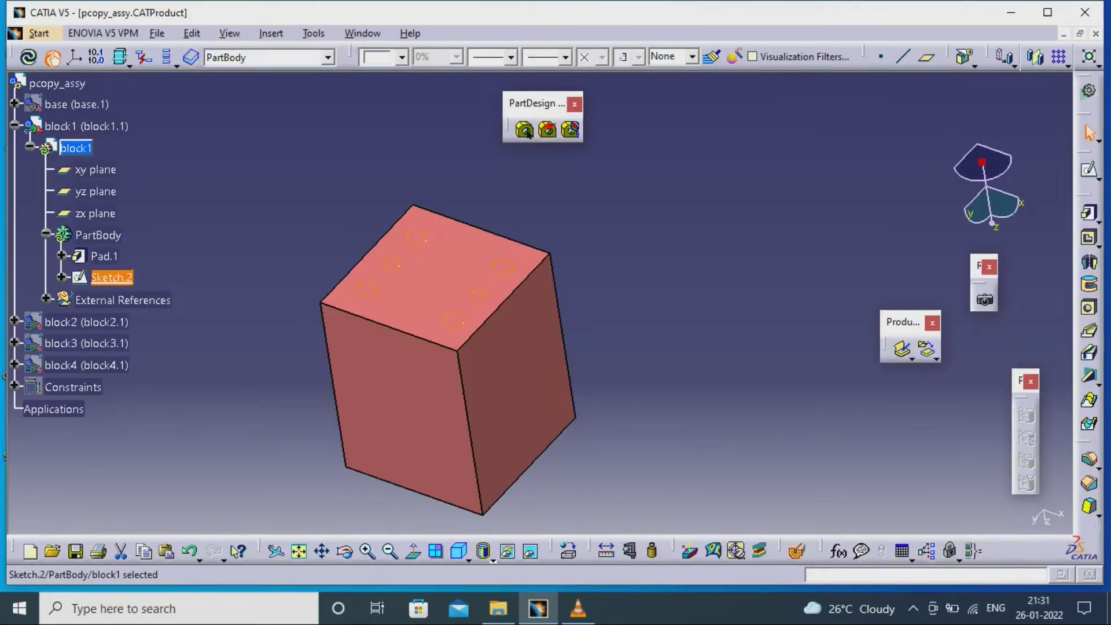
- Cut the six-circle sketch into block1 as a 20 mm deep pocket and update the part
left_click(1089, 237)
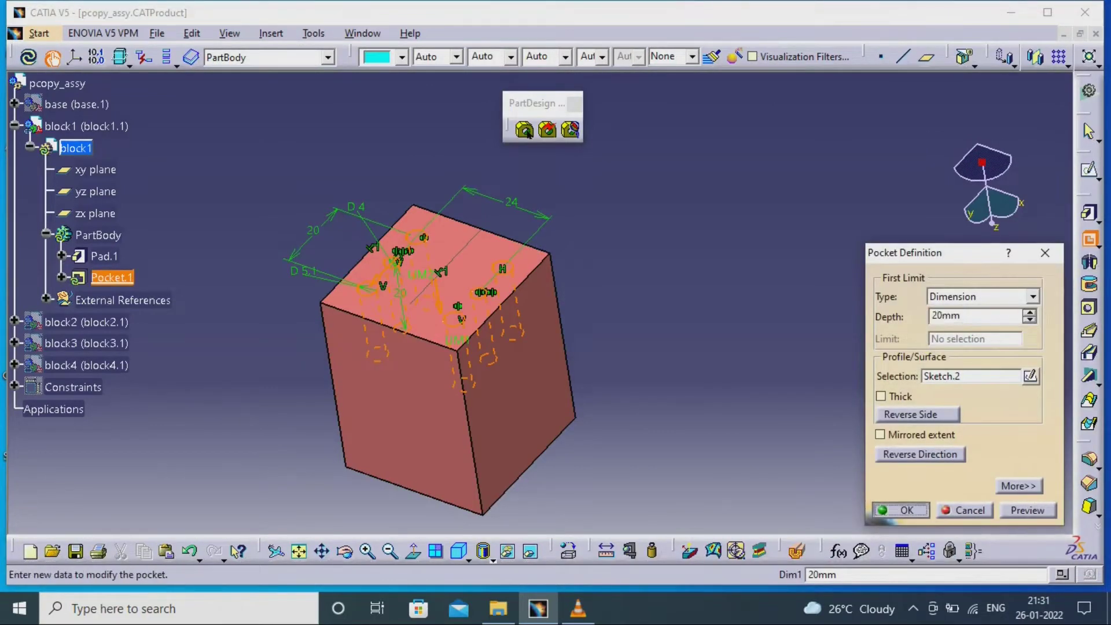
key("Return")
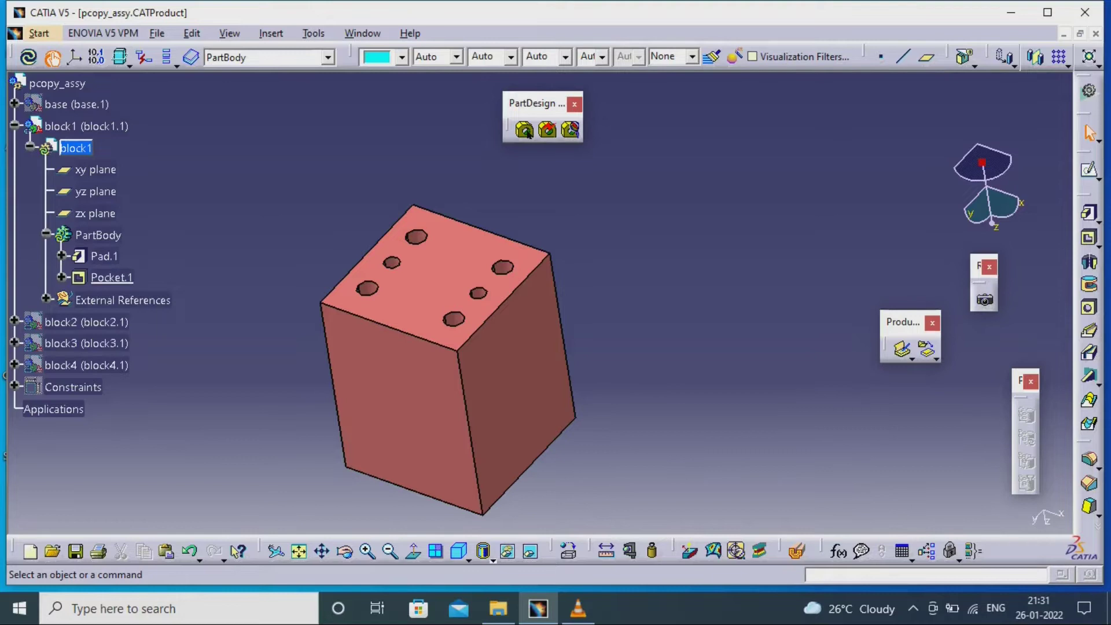
middle_click_drag(462, 277, 463, 324, "ctrl")
left_click(28, 57)
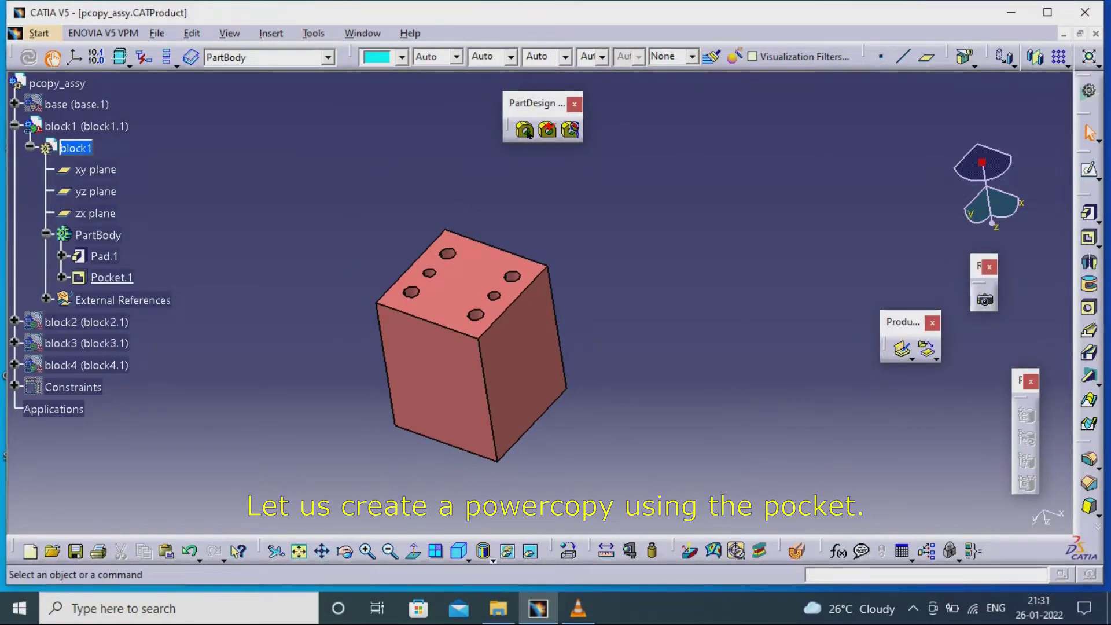
- Activate the pcopy_assy assembly and show the hidden base, block2, block3 and block4 components
double_click(56, 84)
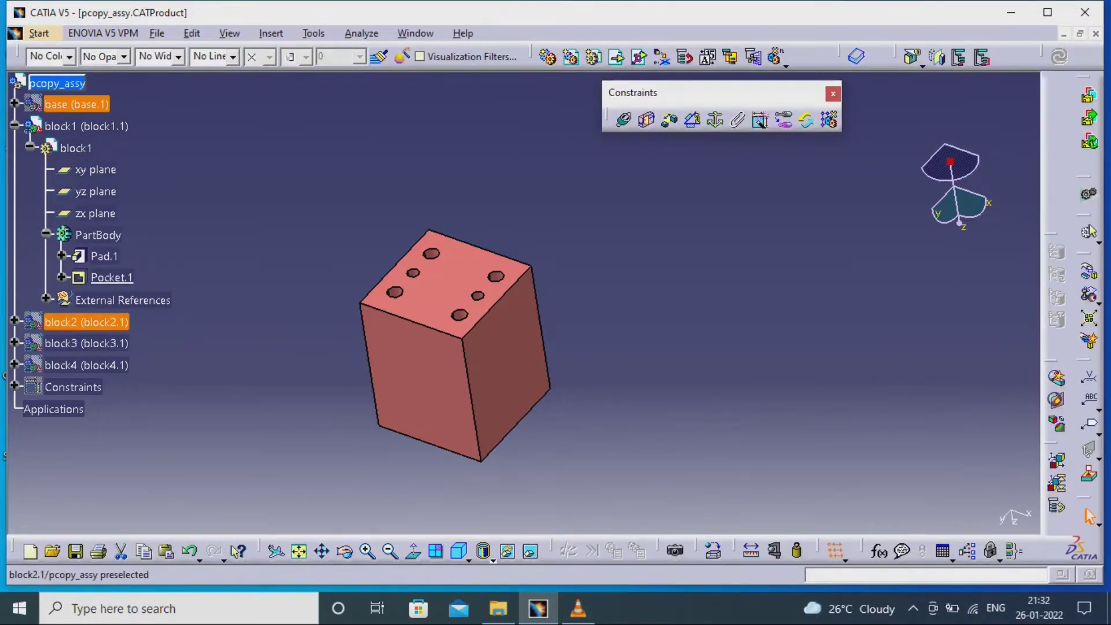
left_click(86, 322)
left_click(87, 364, "shift")
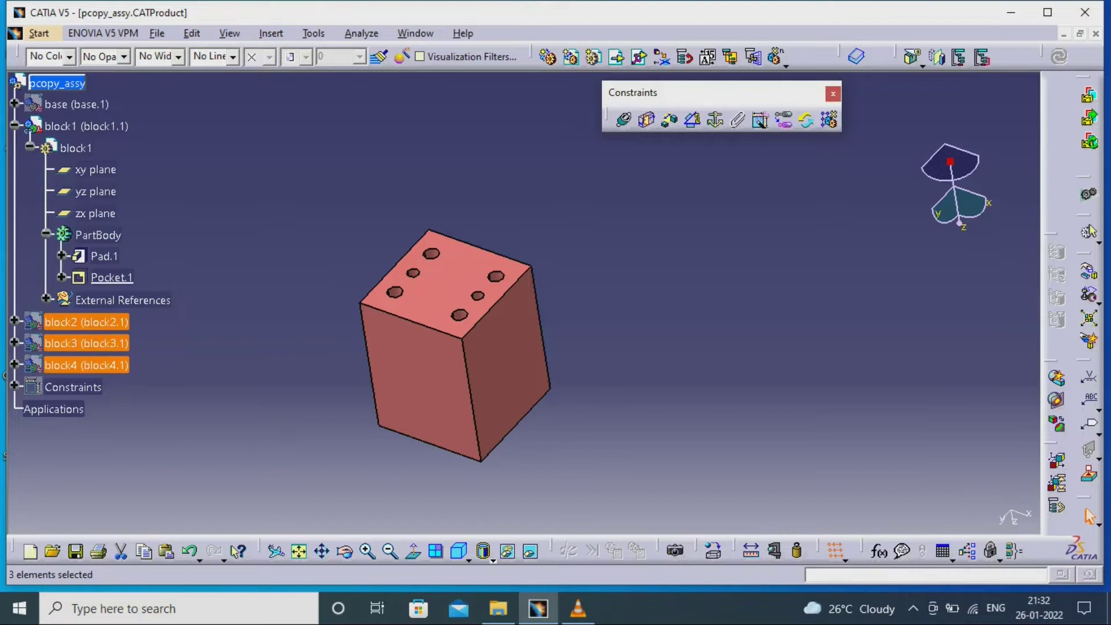
right_click(100, 346)
left_click(145, 68)
right_click(89, 105)
left_click(133, 156)
middle_click_drag(521, 261, 520, 347, "ctrl")
middle_click_drag(694, 371, 632, 312)
- Make block1 semi-transparent in the assembly
left_click(86, 126)
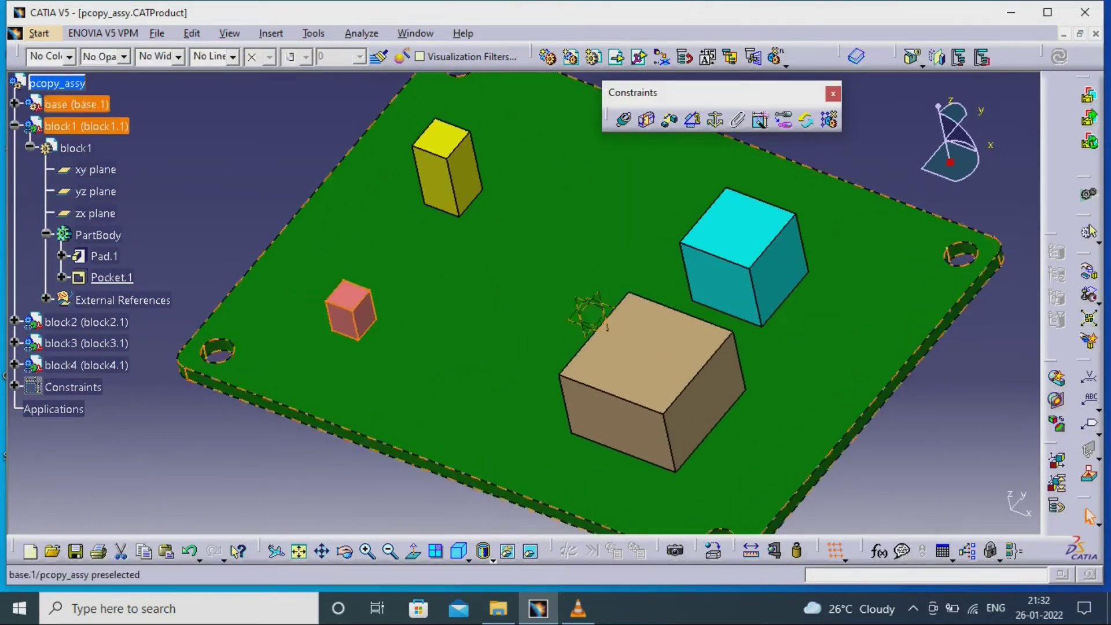
left_click(123, 57)
left_click(104, 110)
key("Escape")
middle_click_drag(524, 301, 561, 300, "ctrl")
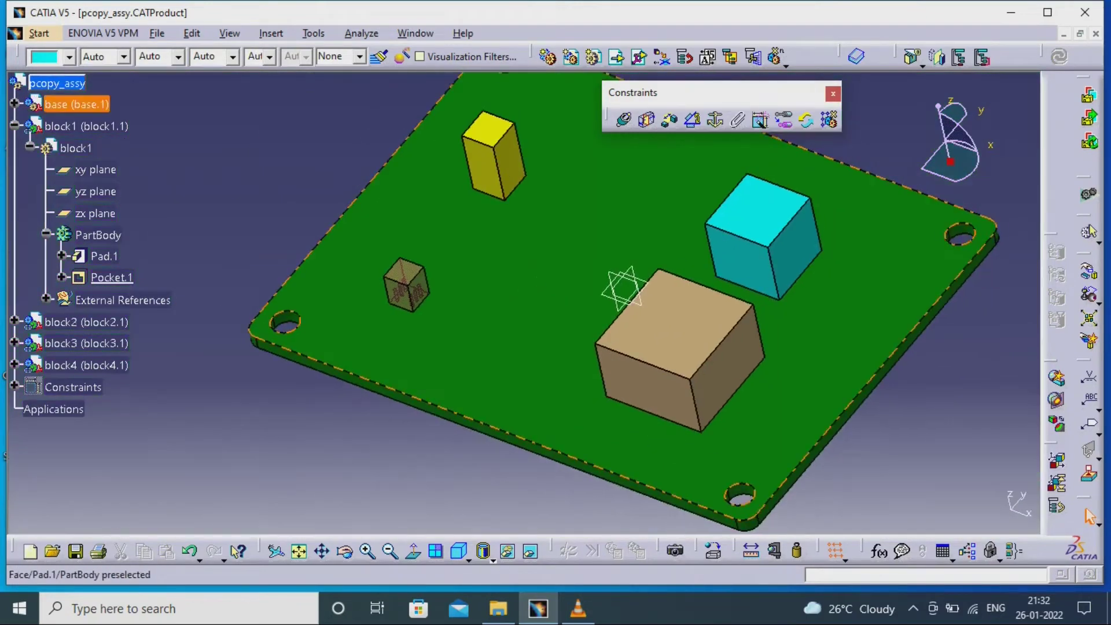
middle_click_drag(561, 344, 517, 384)
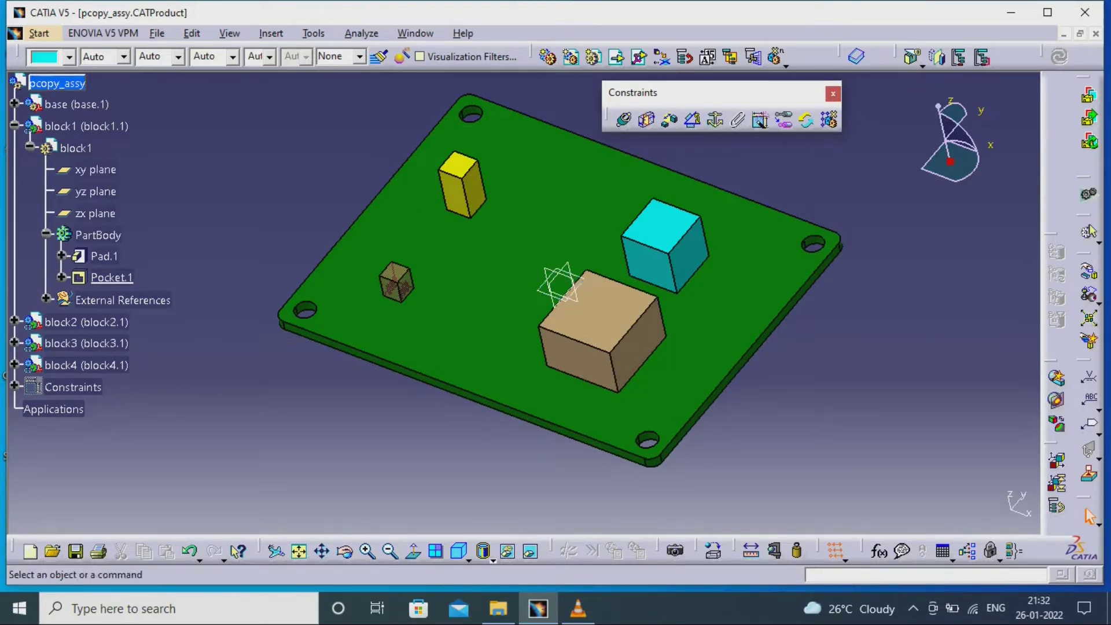
- Hide the base, block2, block3 and block4 so that only block1 is displayed
left_click(72, 104)
right_click(74, 105)
left_click(123, 158)
left_click(61, 321)
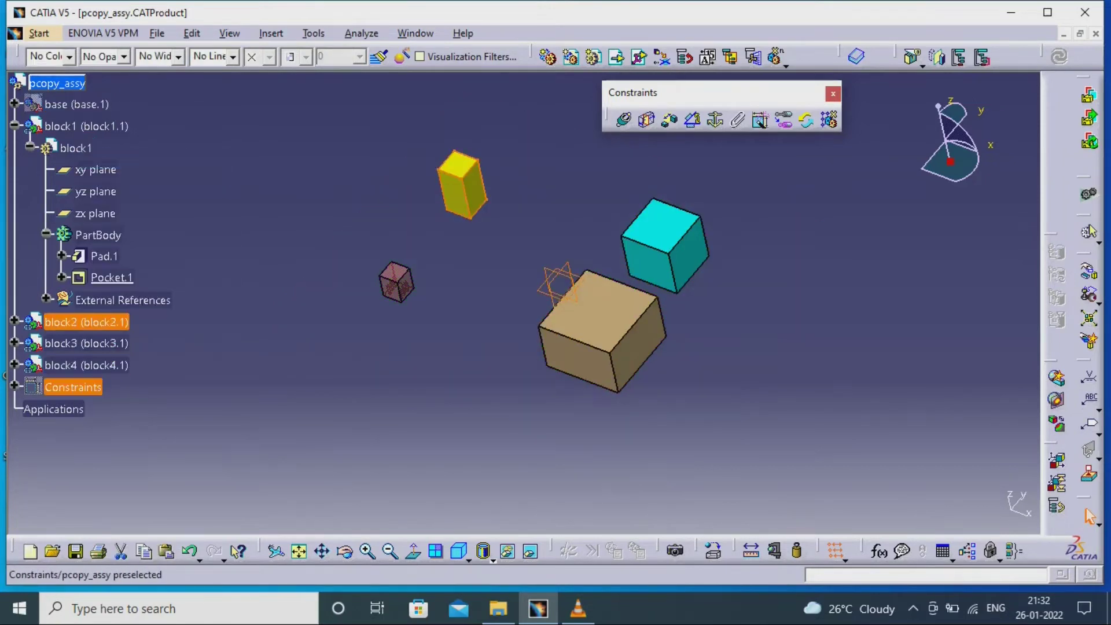
left_click(60, 364, "shift")
right_click(92, 365)
left_click(135, 90)
middle_click_drag(440, 248, 497, 174)
middle_click_drag(524, 302, 428, 220)
middle_click_drag(290, 405, 514, 226)
scroll(93, 260, "down", 1)
middle_click_drag(417, 347, 505, 439)
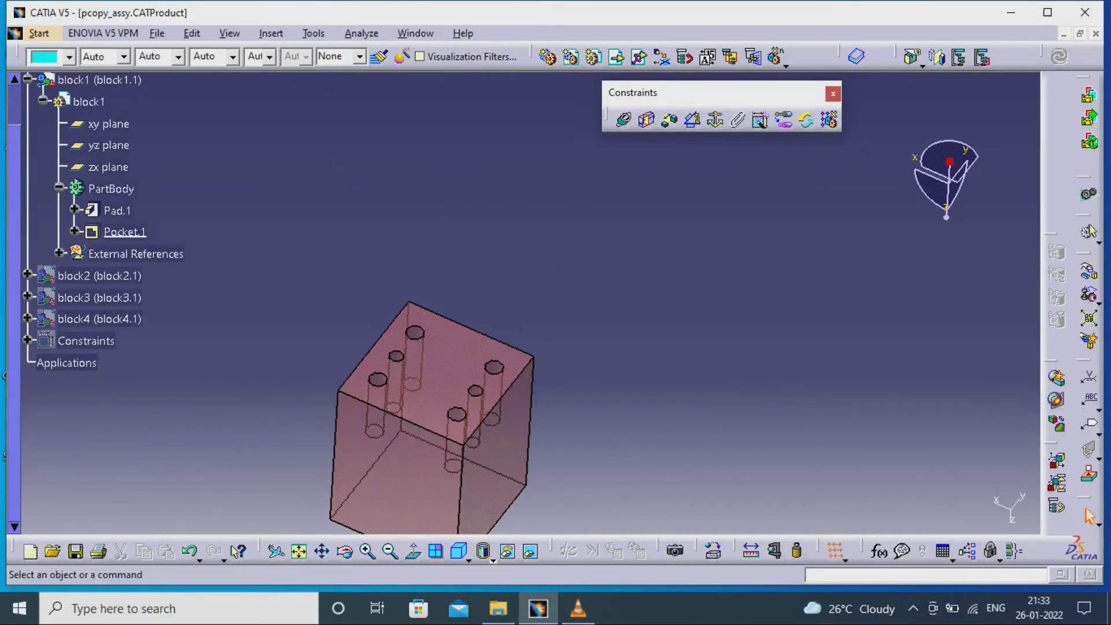
- Restore block1 to full opacity
scroll(96, 243, "up", 1)
left_click(99, 126)
left_click(123, 56)
left_click(99, 72)
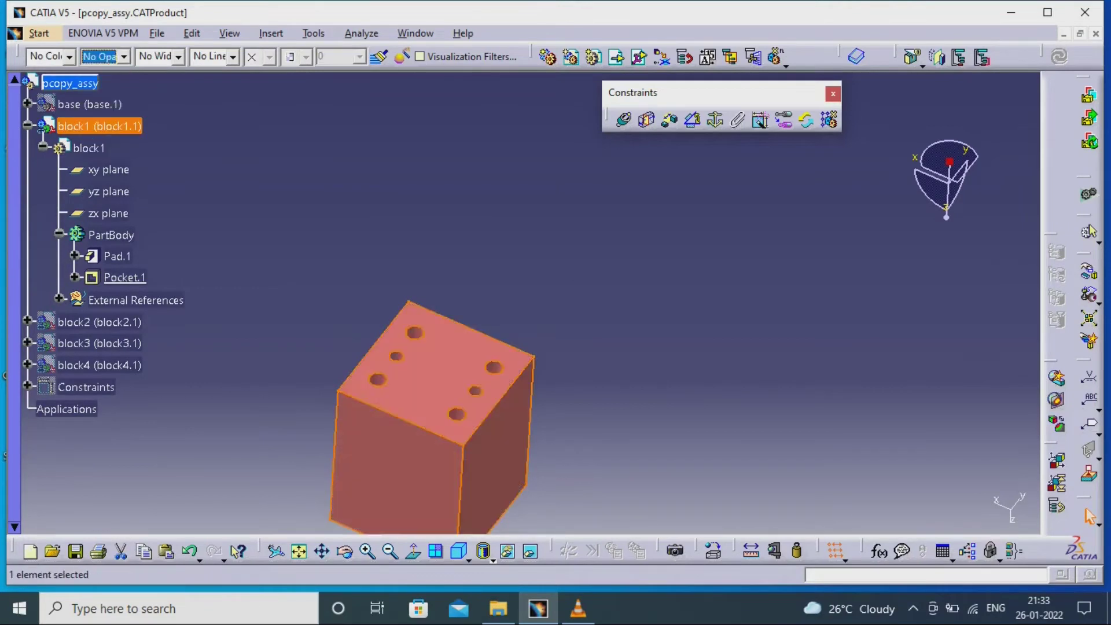
key("Escape")
middle_click_drag(485, 374, 502, 292)
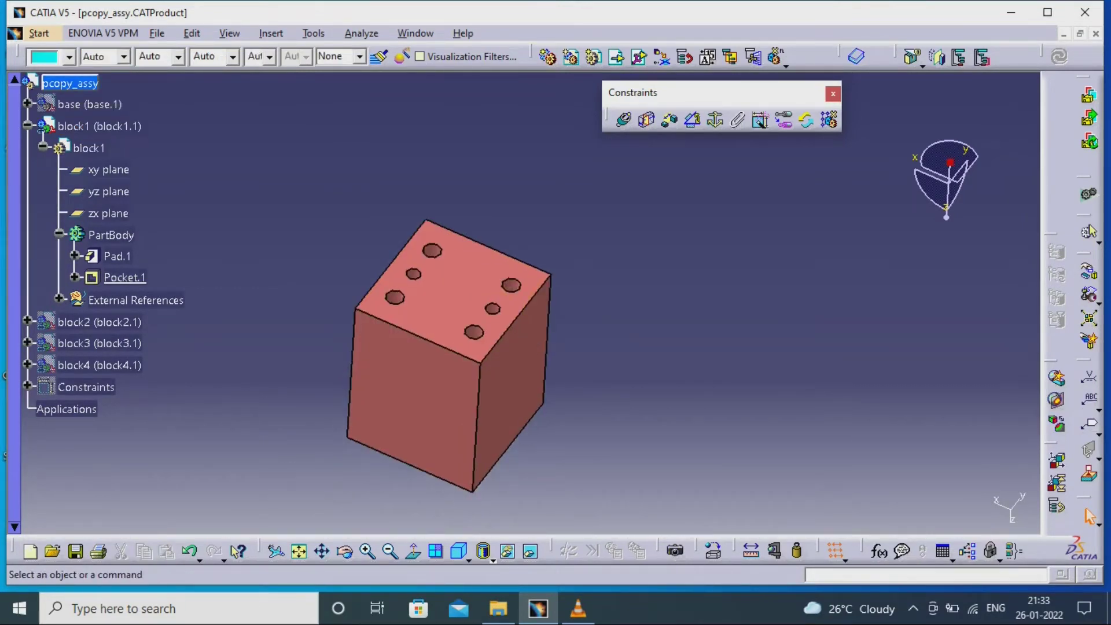
- Activate block1 for part design and start a Power Copy definition that includes the Pocket.1 feature
left_click(271, 33)
key("Escape")
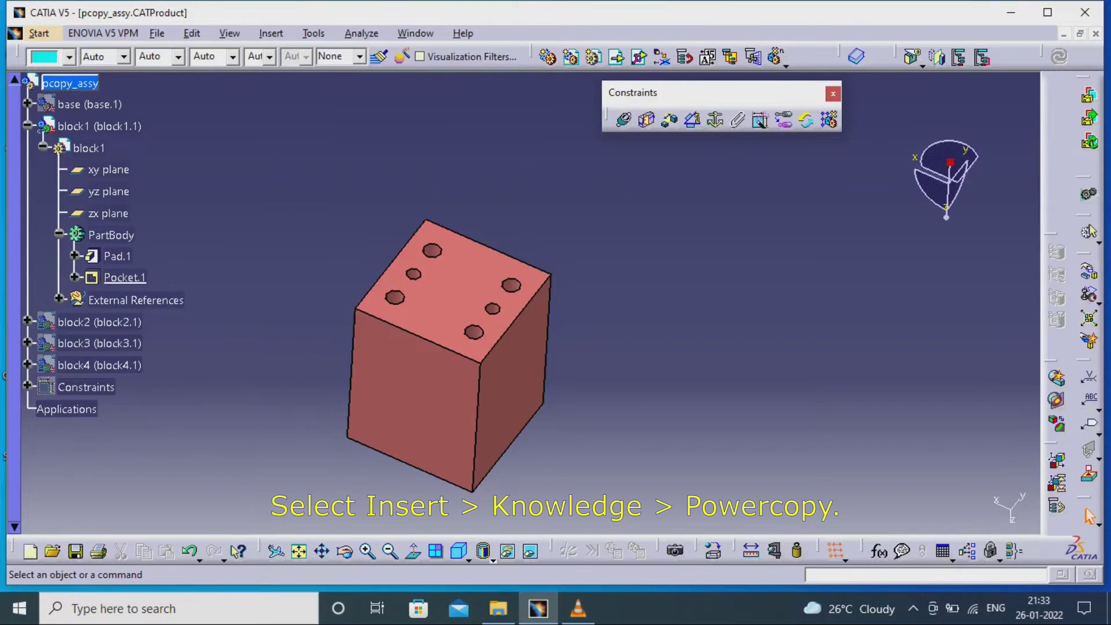
double_click(110, 235)
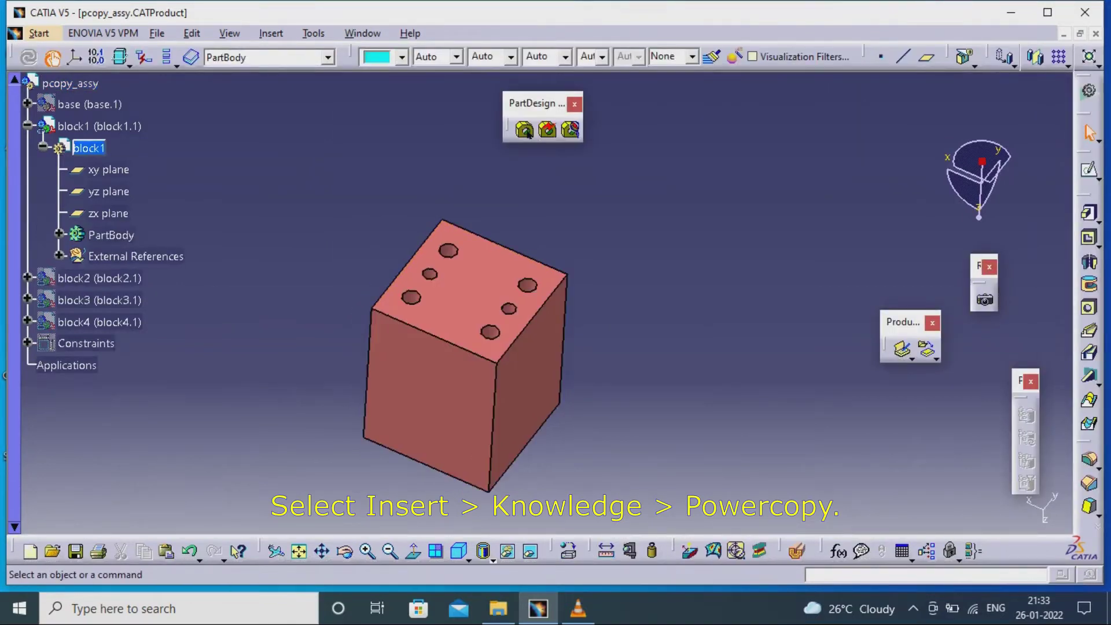
left_click(270, 33)
mouse_move(347, 394)
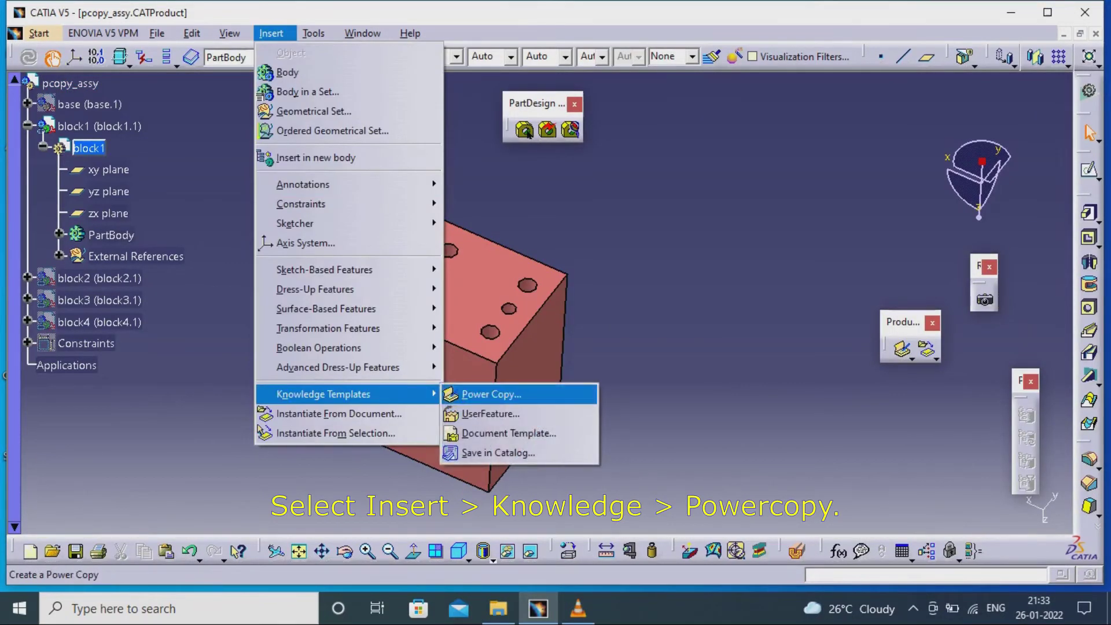
left_click(491, 394)
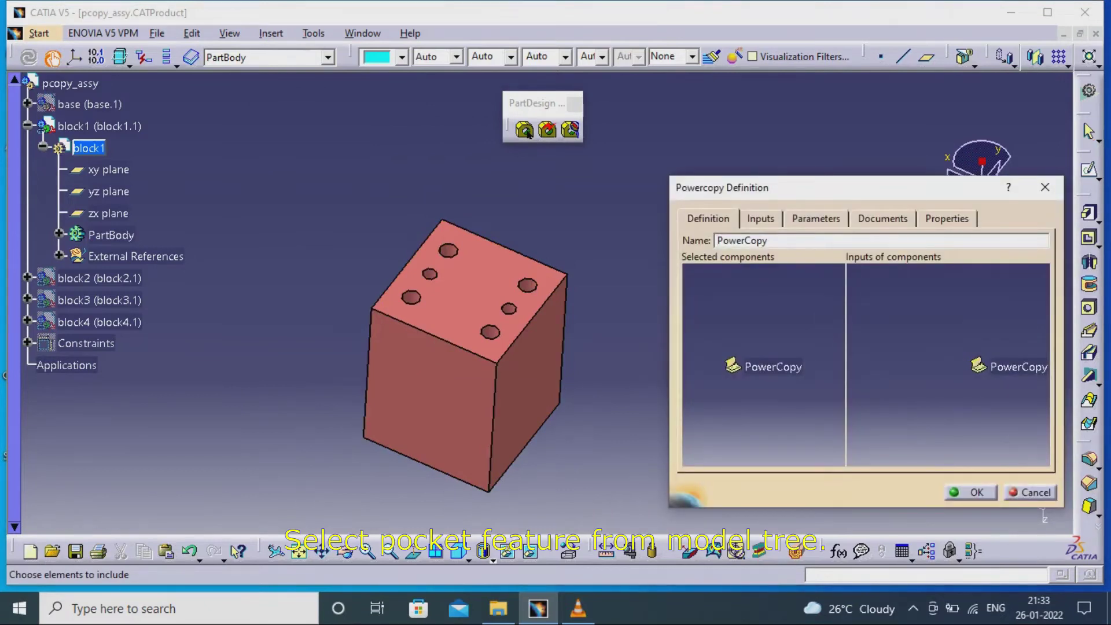
left_click(59, 233)
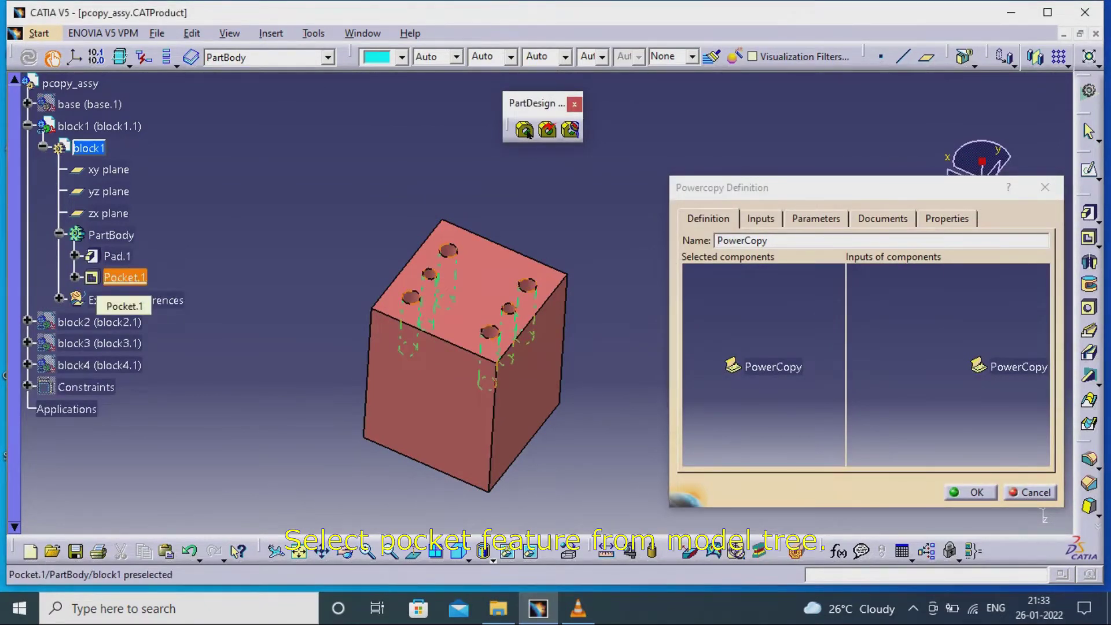
left_click(125, 277)
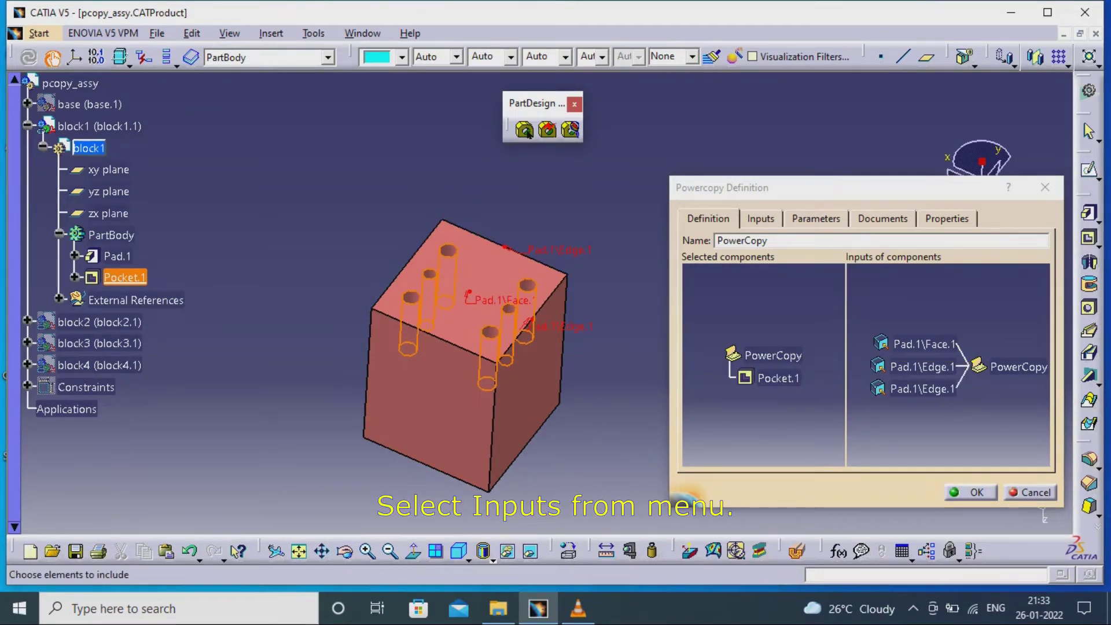
- Rename the Pad.1 face input of the power copy as Ref Face
left_click(760, 218)
left_click(881, 316)
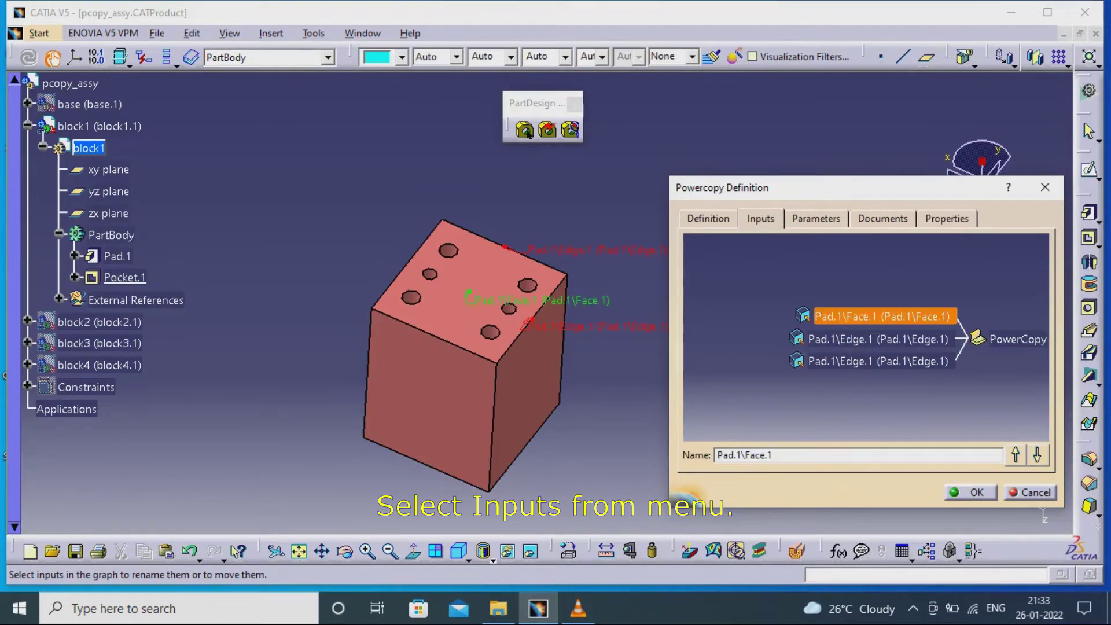
left_click_drag(772, 455, 716, 455)
type("Re")
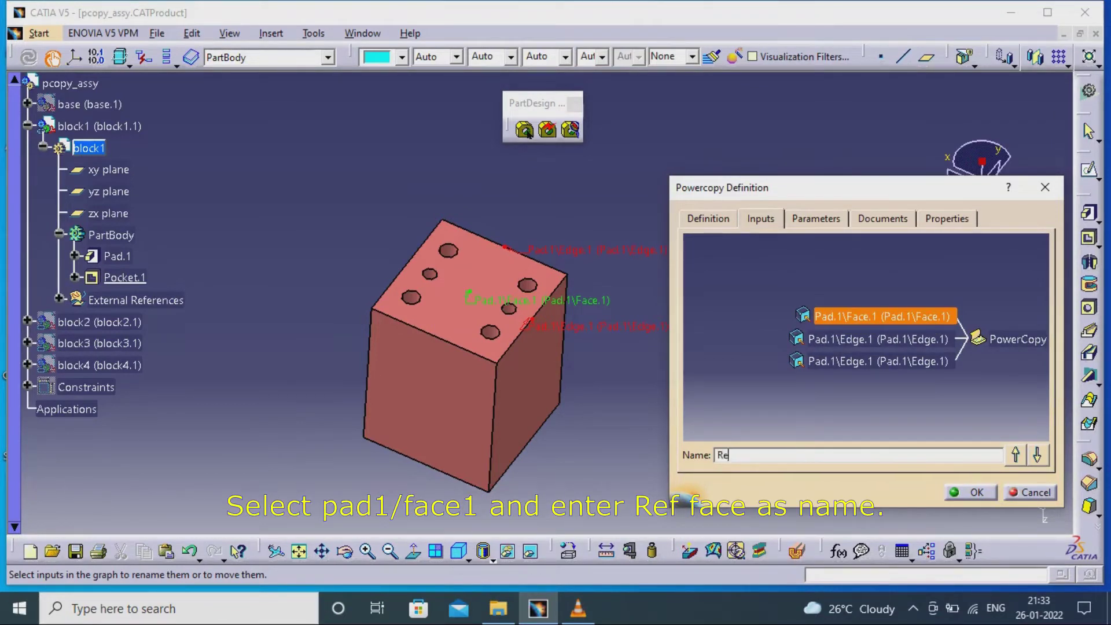
type("f Face")
key("Return")
- Rename the two Pad.1 edge inputs of the power copy as Ref Edge1 and Ref Edge2
left_click(878, 339)
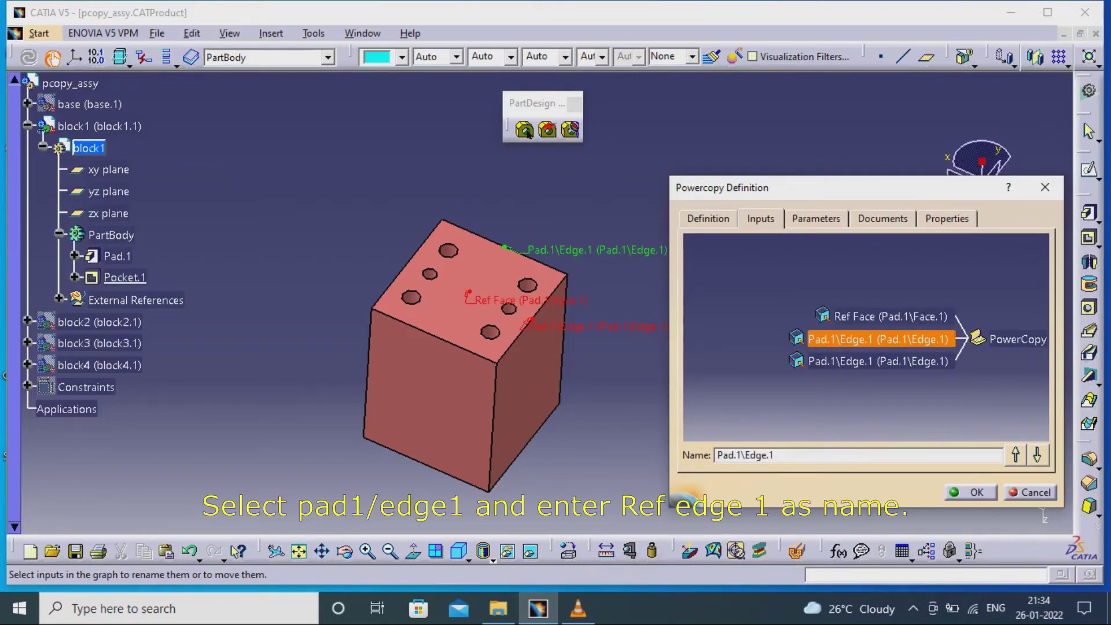
type("Ref Edge1")
key("Return")
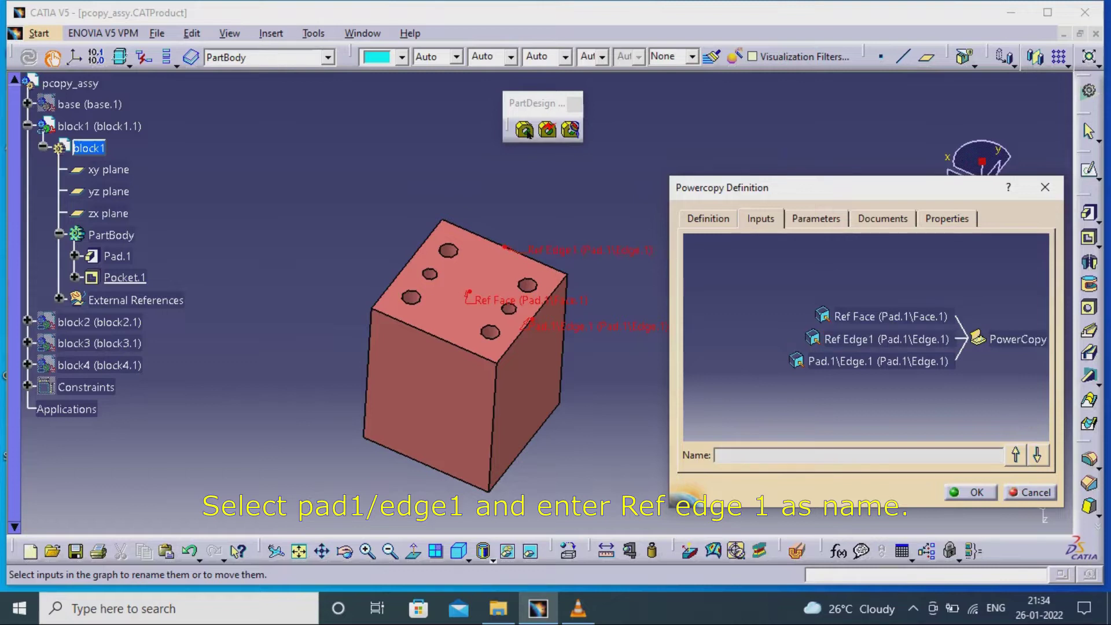
left_click(878, 361)
double_click(744, 454)
type("Ref Ed")
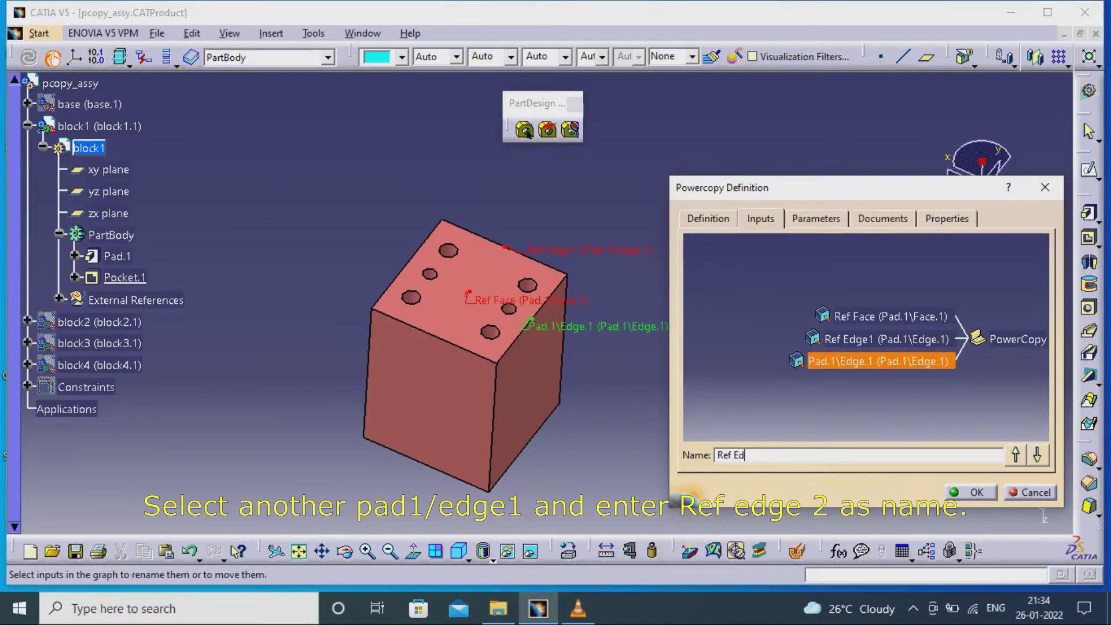
type("ge2")
key("Return")
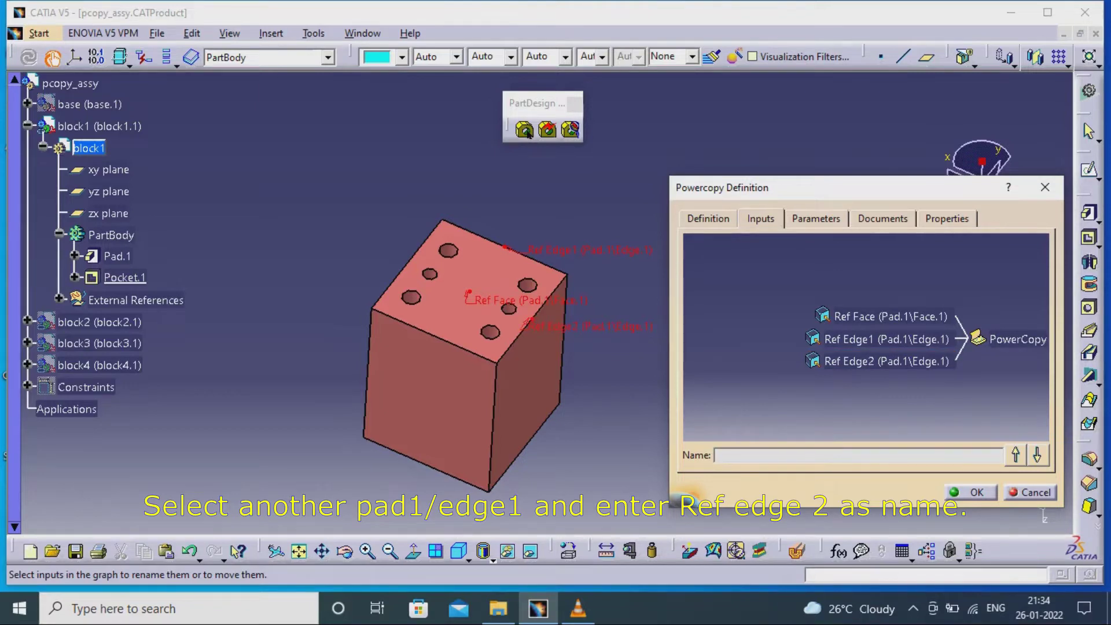
- Publish the pocket's first-limit depth parameter under the name Hole Depth
left_click(815, 218)
left_click(754, 254)
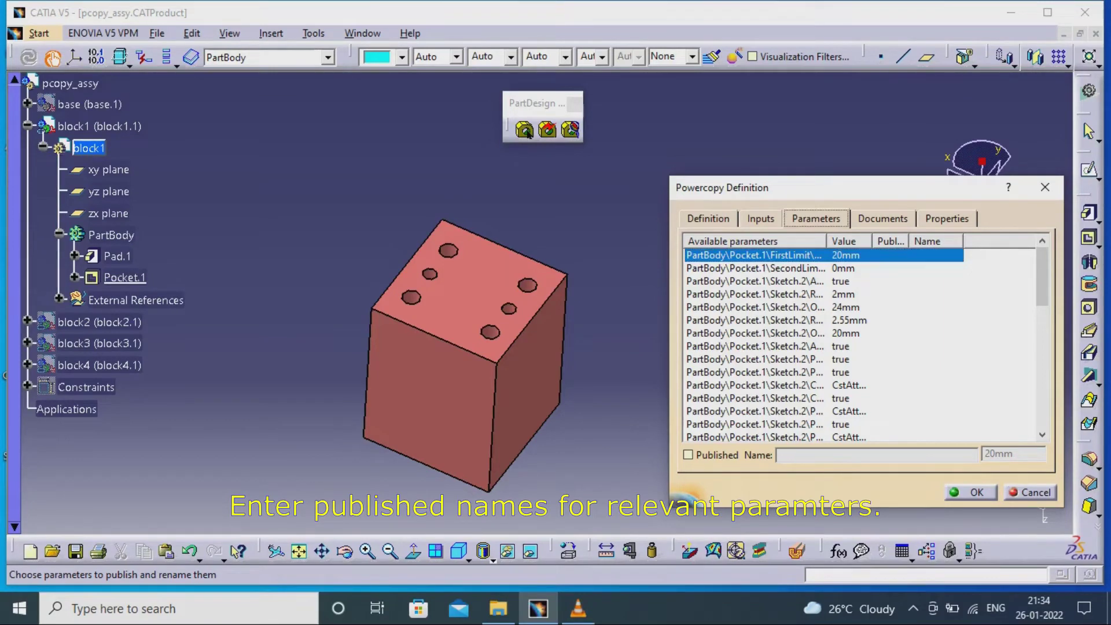
left_click(688, 454)
key("Tab")
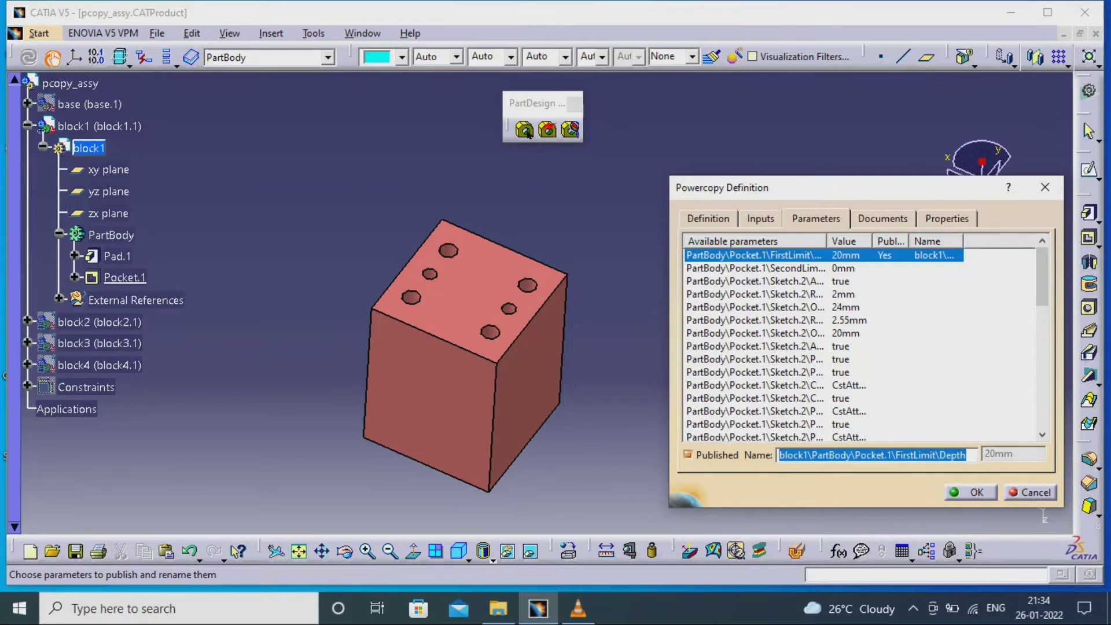
type("Hole Depth")
key("Return")
- Publish the 2 mm sketch radius parameter under the name Dowel Radius
left_click(754, 294)
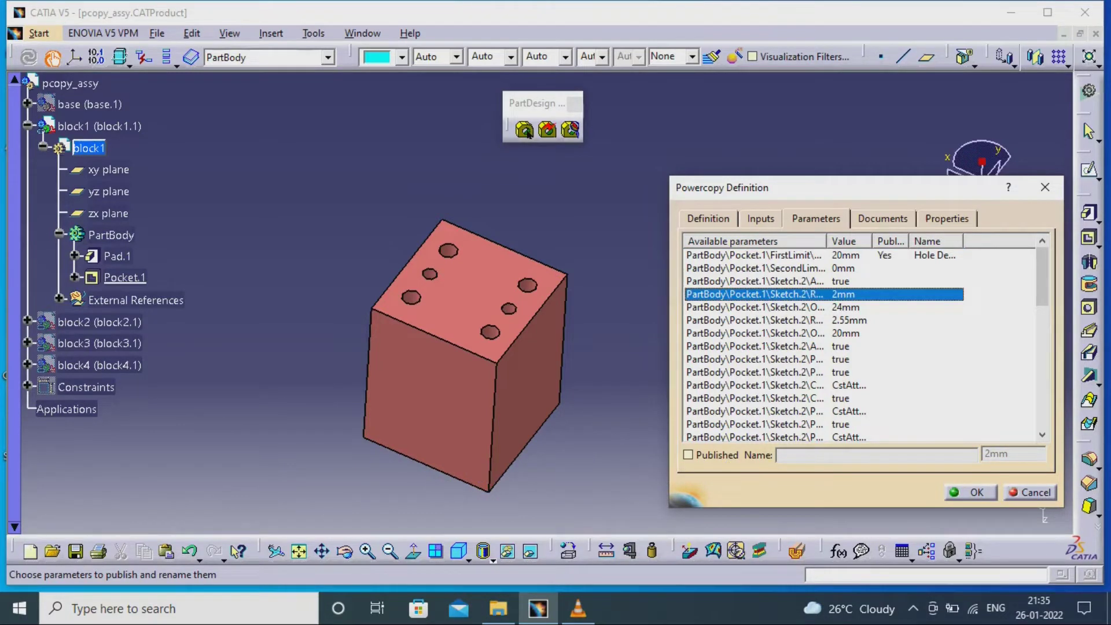
left_click(687, 454)
left_click_drag(959, 455, 778, 455)
key("BackSpace")
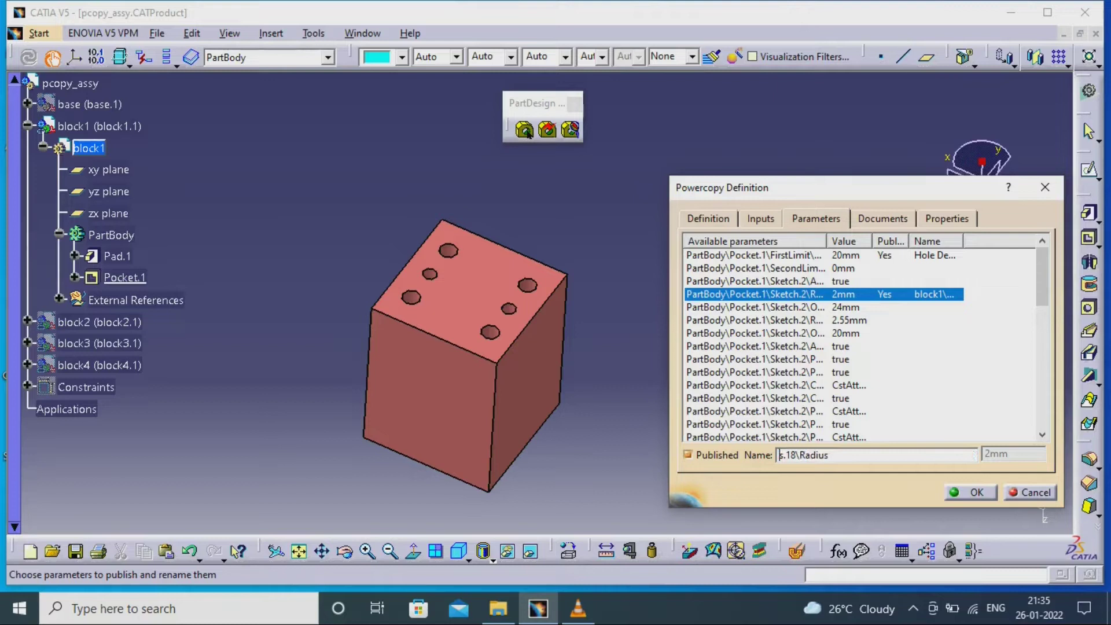
key("BackSpace")
type("Dowel Radius")
key("Return")
- Publish the 24 mm sketch offset parameter under the name Pitch 1
left_click(754, 307)
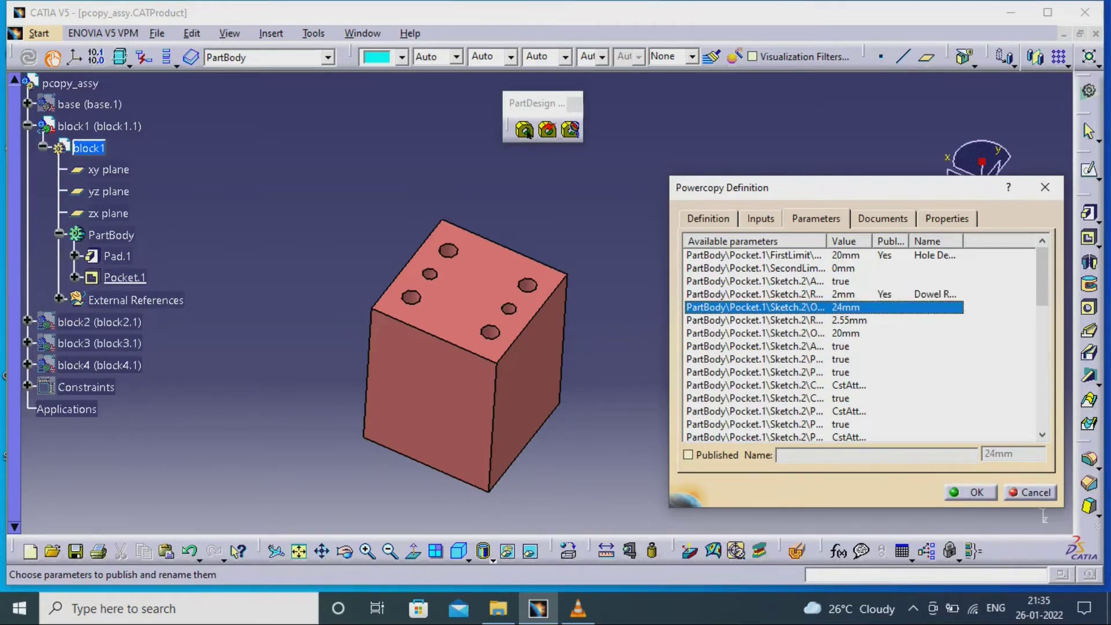
left_click(688, 455)
left_click_drag(936, 455, 778, 454)
key("BackSpace")
key("BackSpace")
key("BackSpace")
key("BackSpace")
key("BackSpace")
key("BackSpace")
key("BackSpace")
key("BackSpace")
key("BackSpace")
key("BackSpace")
key("BackSpace")
key("BackSpace")
key("BackSpace")
key("BackSpace")
key("BackSpace")
key("BackSpace")
key("BackSpace")
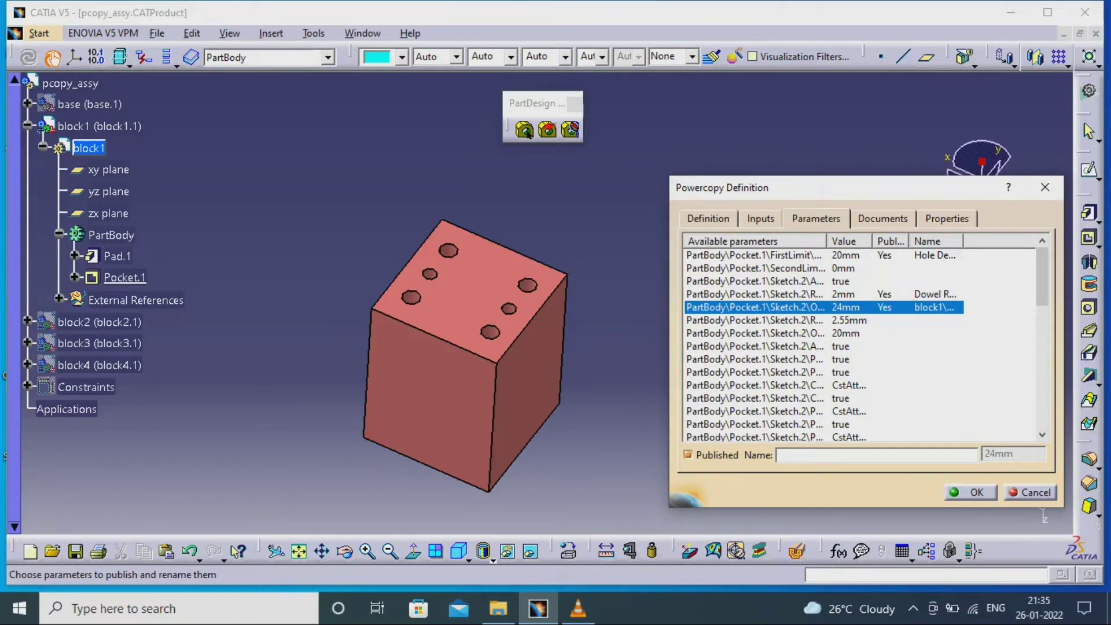
type("Pitch 1")
- Publish the 2.55 mm sketch radius parameter under the name Thread Hole Radius
left_click(754, 320)
left_click(688, 455)
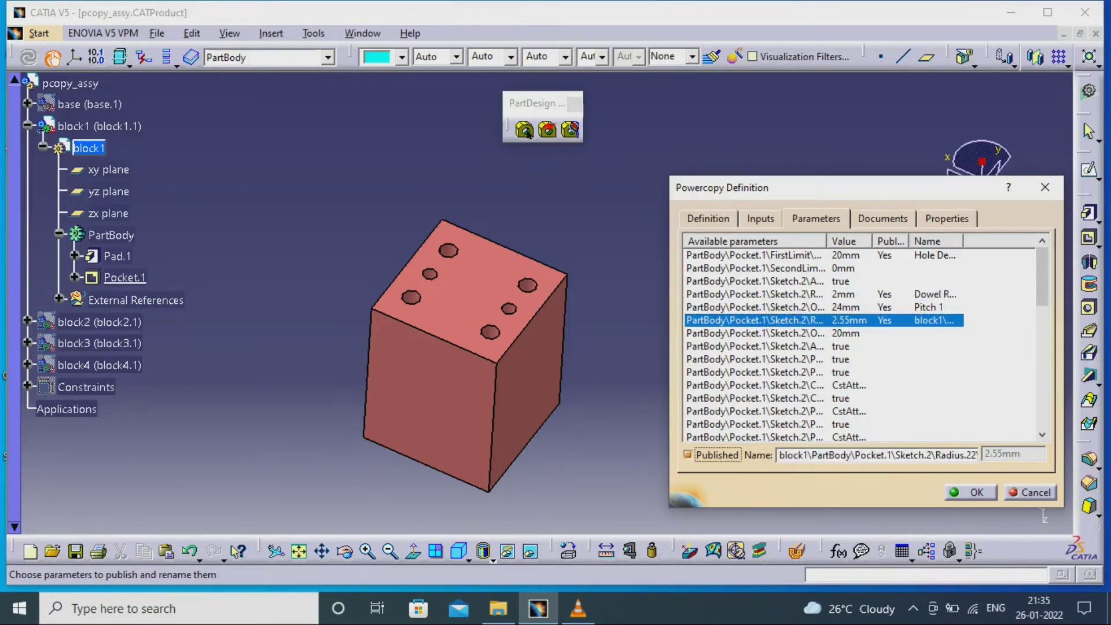
left_click_drag(936, 455, 778, 455)
key("Delete")
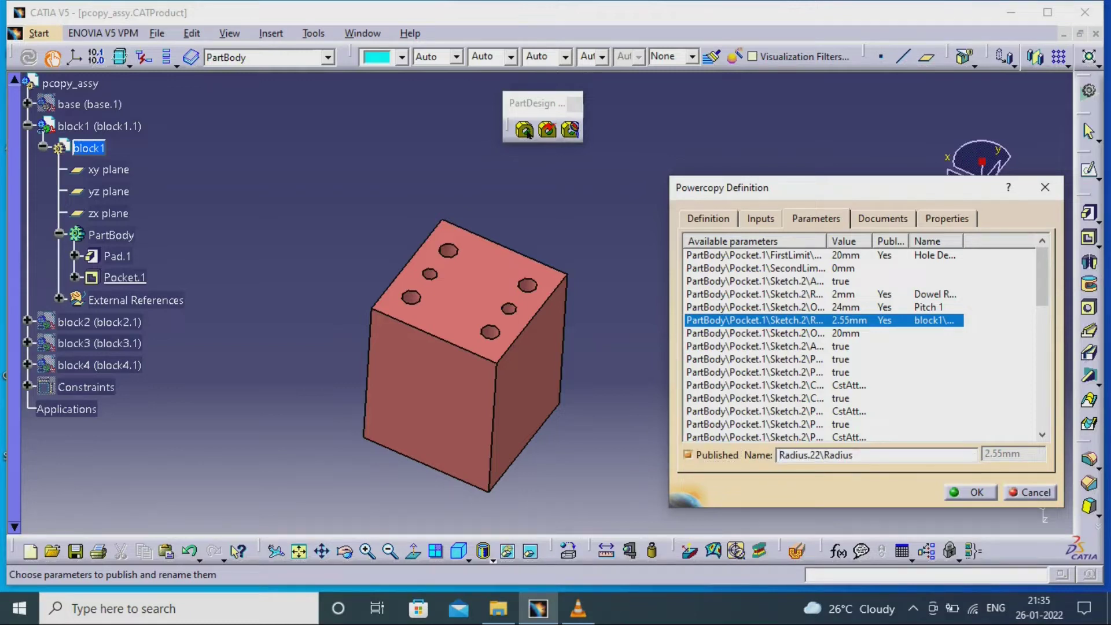
left_click_drag(852, 454, 778, 454)
key("Delete")
type("Thread")
type(" Hole Radius")
key("Return")
- Publish the 20 mm sketch offset parameter under the name Pitch 2
left_click(754, 333)
left_click(687, 455)
left_click_drag(946, 455, 778, 454)
key("BackSpace")
left_click(782, 455)
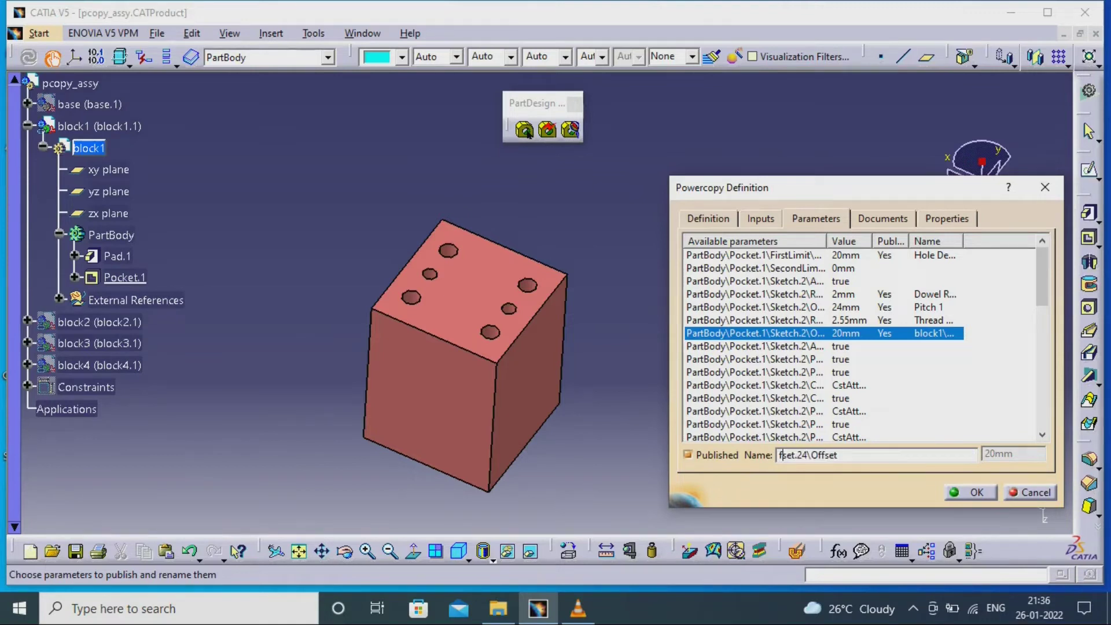
key("BackSpace")
key("BackSpace")
key("BackSpace")
key("BackSpace")
key("BackSpace")
key("BackSpace")
key("BackSpace")
key("BackSpace")
key("BackSpace")
key("BackSpace")
key("BackSpace")
key("BackSpace")
key("BackSpace")
key("BackSpace")
type("Pitch 2")
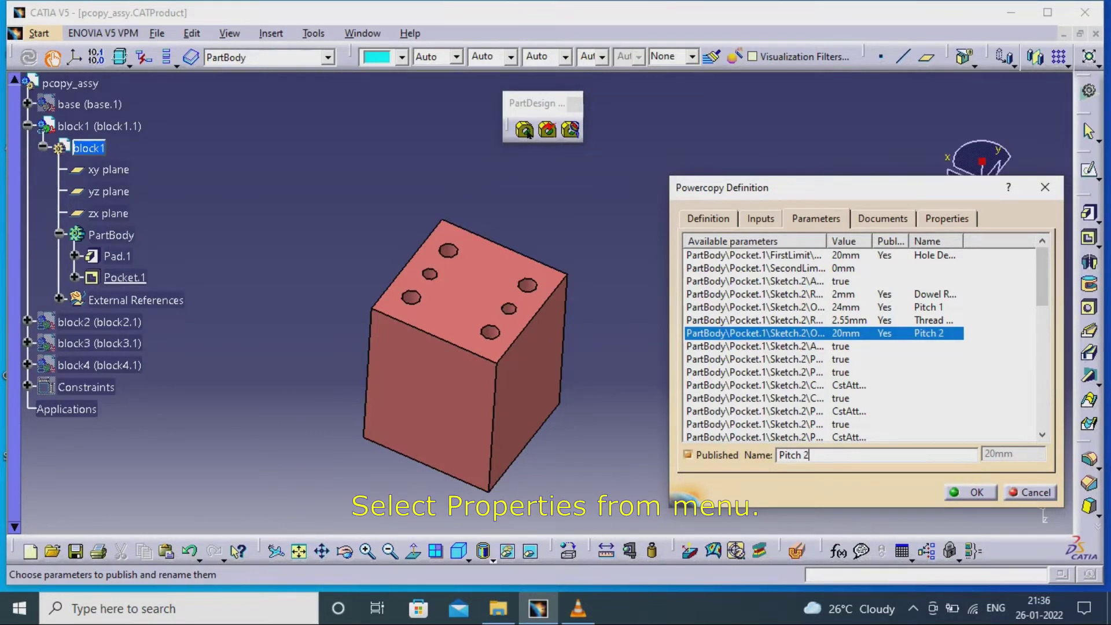
- Capture a close-up of the block's six-hole top face as the power copy's preview image and finish the definition
scroll(856, 341, "down", 5)
left_click(945, 218)
middle_click_drag(463, 347, 463, 261, "ctrl")
middle_click_drag(463, 260, 537, 265)
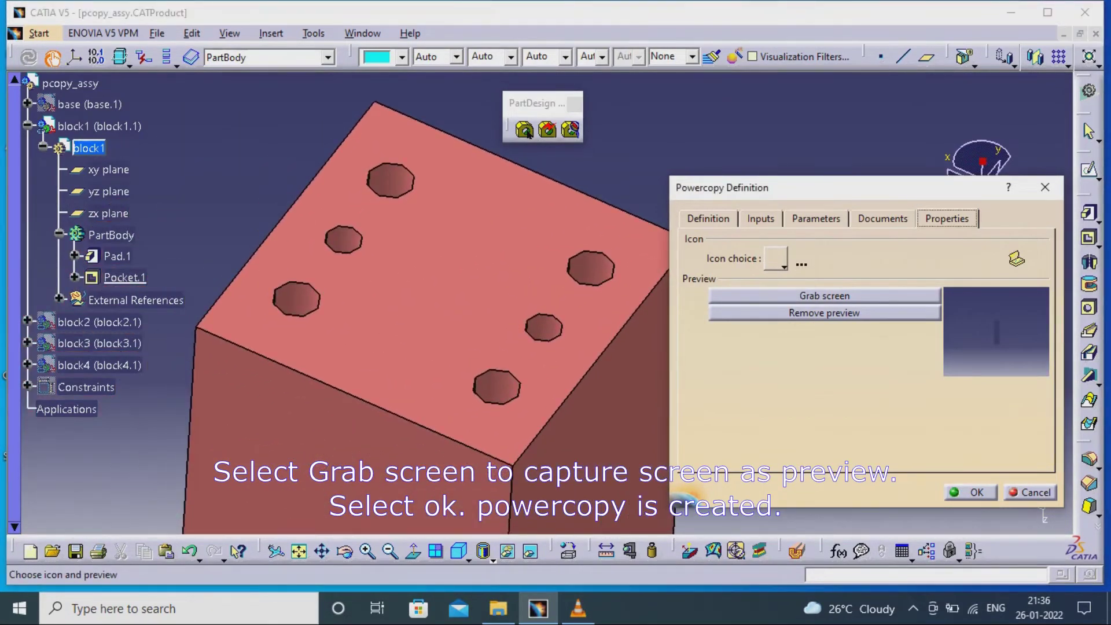
left_click(825, 296)
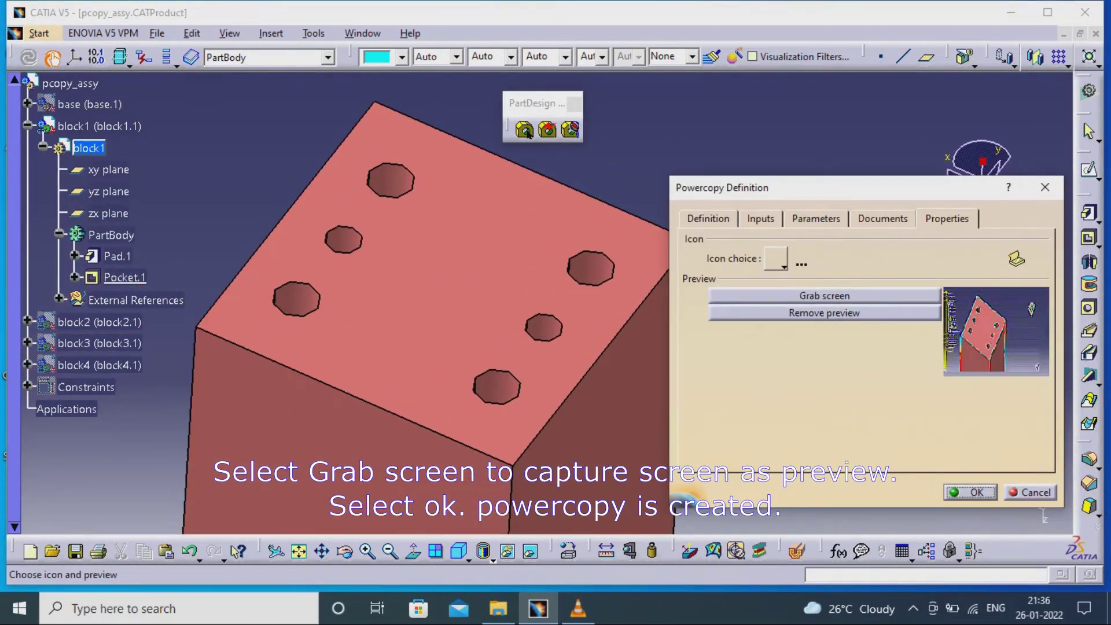
key("Return")
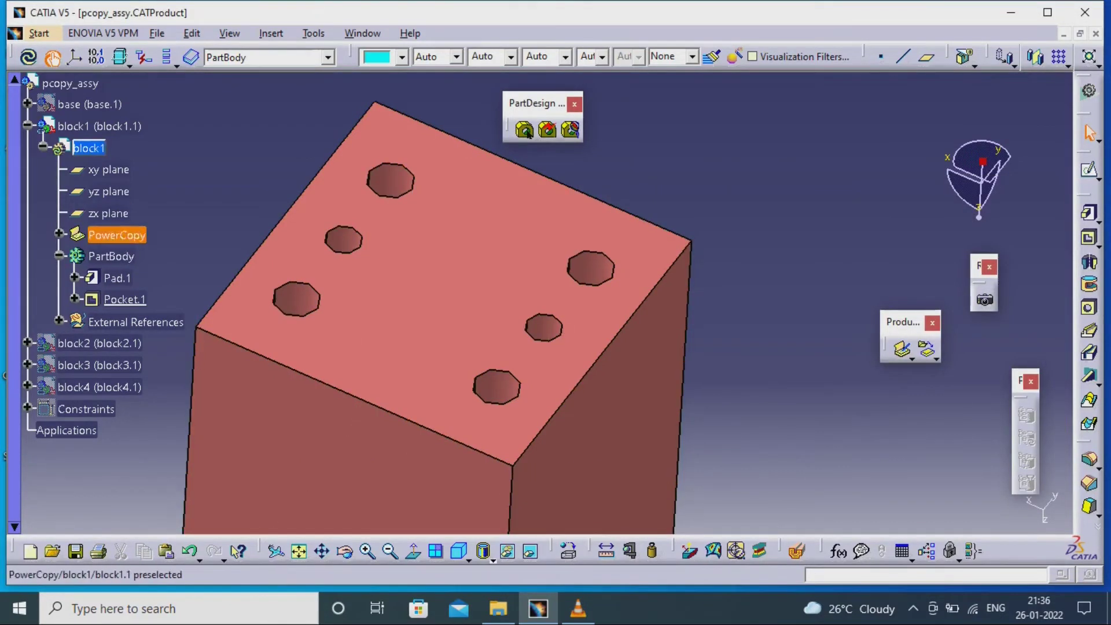
- Rename the new power copy under block1 as Holes_pcopy1
left_click(58, 234)
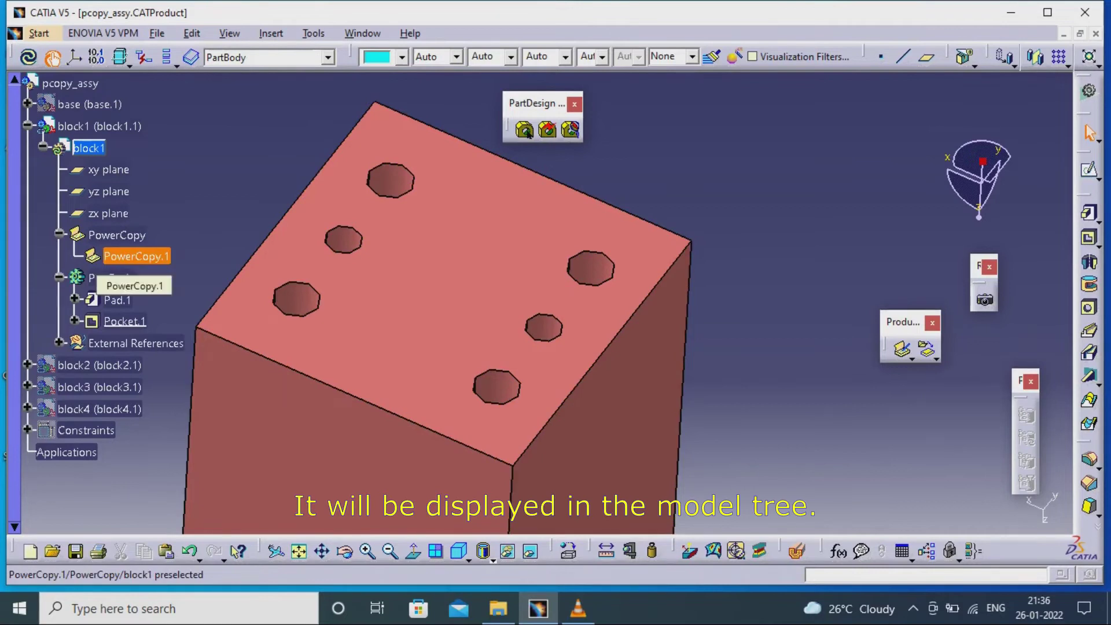
right_click(135, 256)
left_click(174, 325)
left_click(857, 125)
type("Hol")
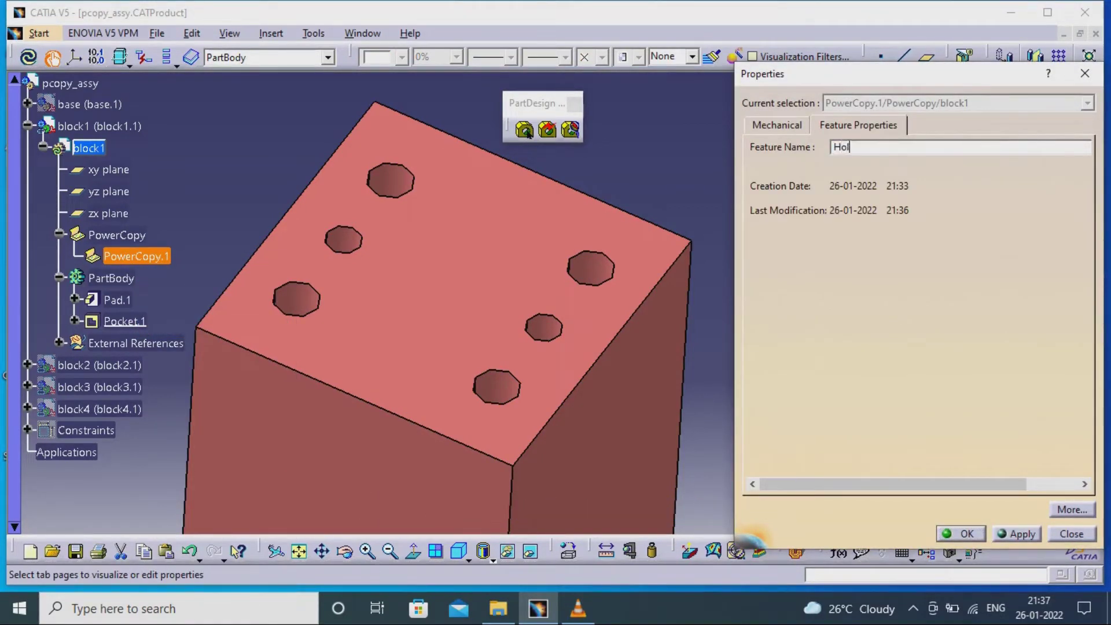
type("es_pcopy1")
key("Return")
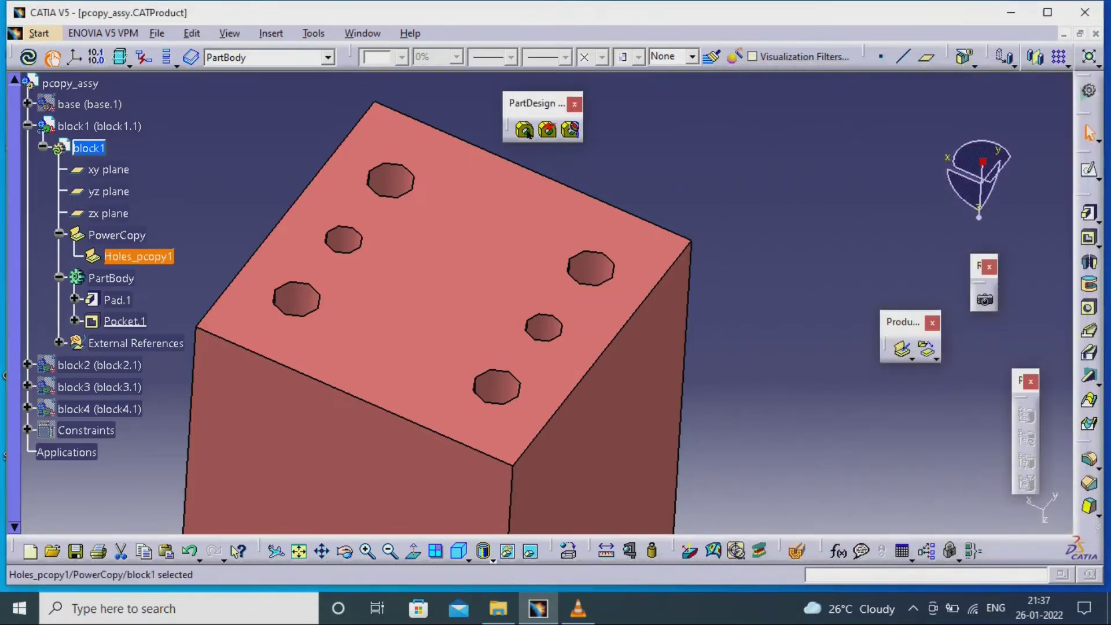
- Save the part as CATPart holes1_powercopy in the power_copy folder, deleting the existing file of that name first
key("alt+f")
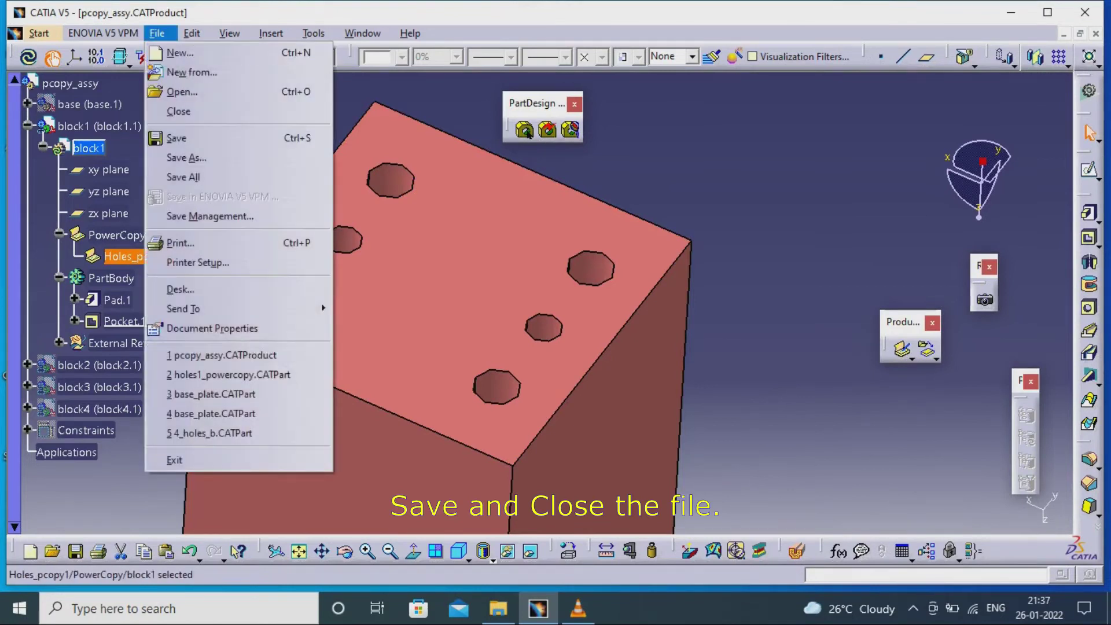
key("Escape")
key("ctrl+u")
key("alt+f")
key("a")
left_click(393, 268)
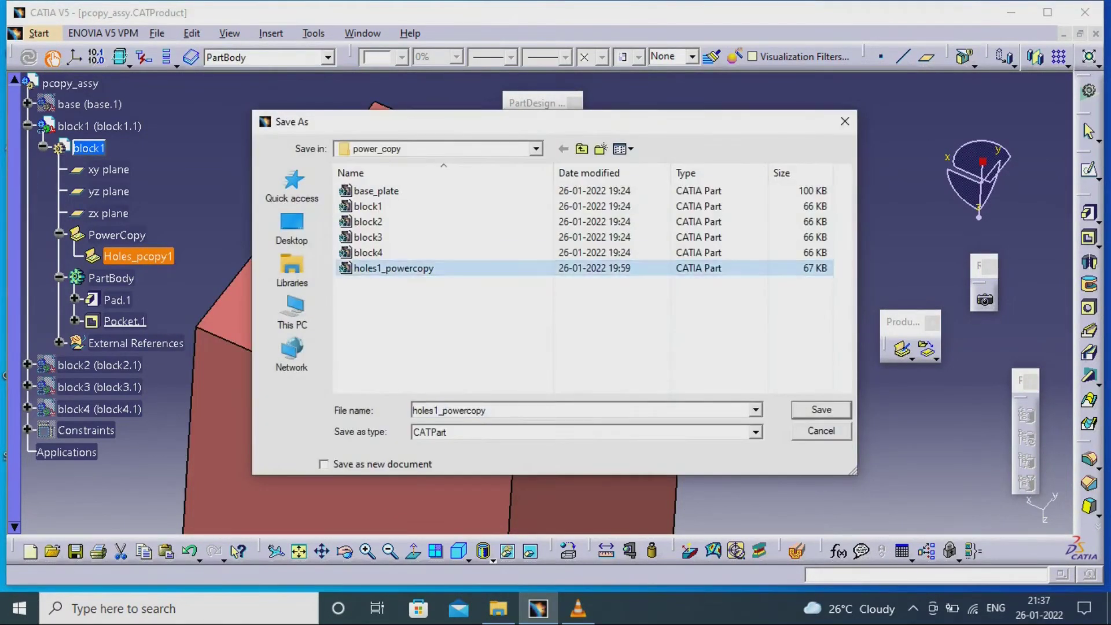
right_click(413, 268)
left_click(463, 537)
double_click(449, 410)
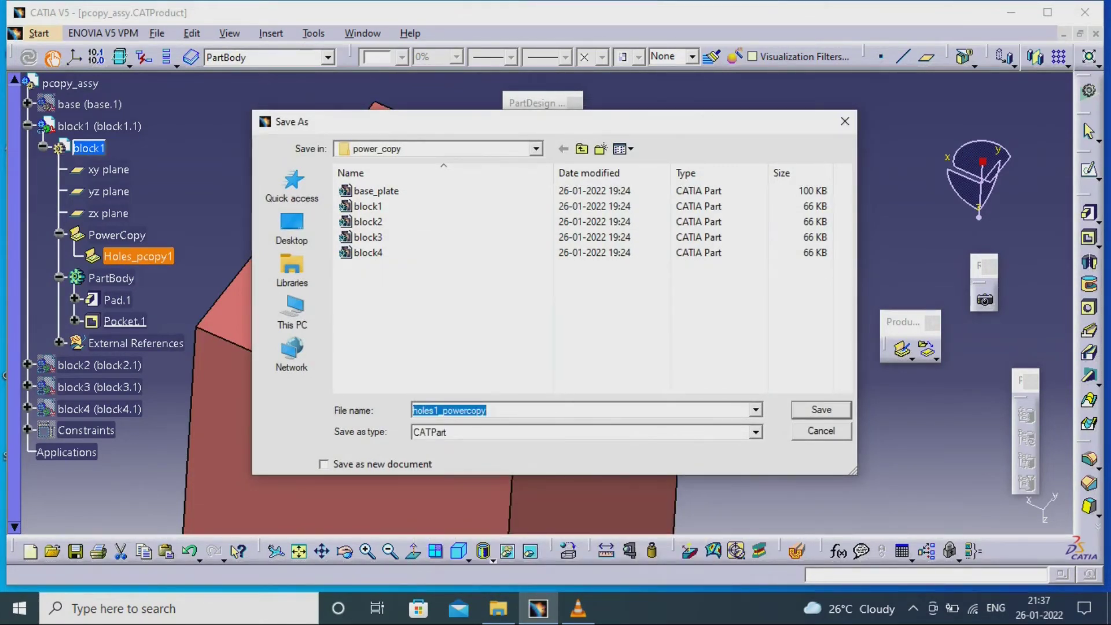
key("Return")
key("Return")
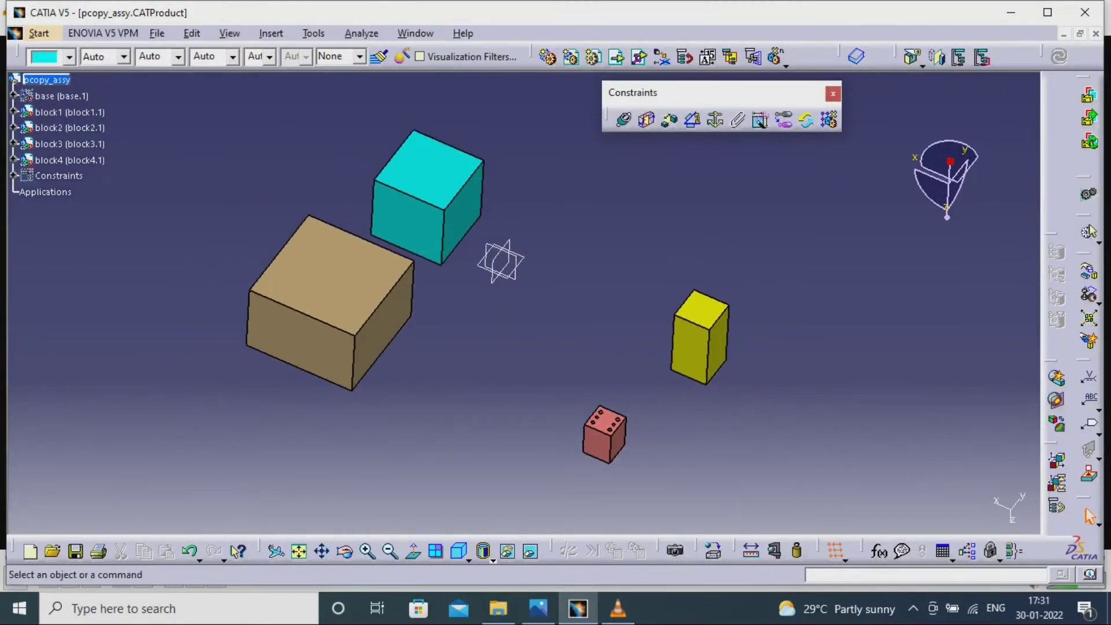
- Activate block2's PartBody in the assembly for part-level editing
middle_click_drag(637, 439, 387, 150)
middle_click_drag(524, 405, 525, 248)
middle_click_drag(394, 261, 425, 507)
middle_click_drag(523, 305, 582, 404)
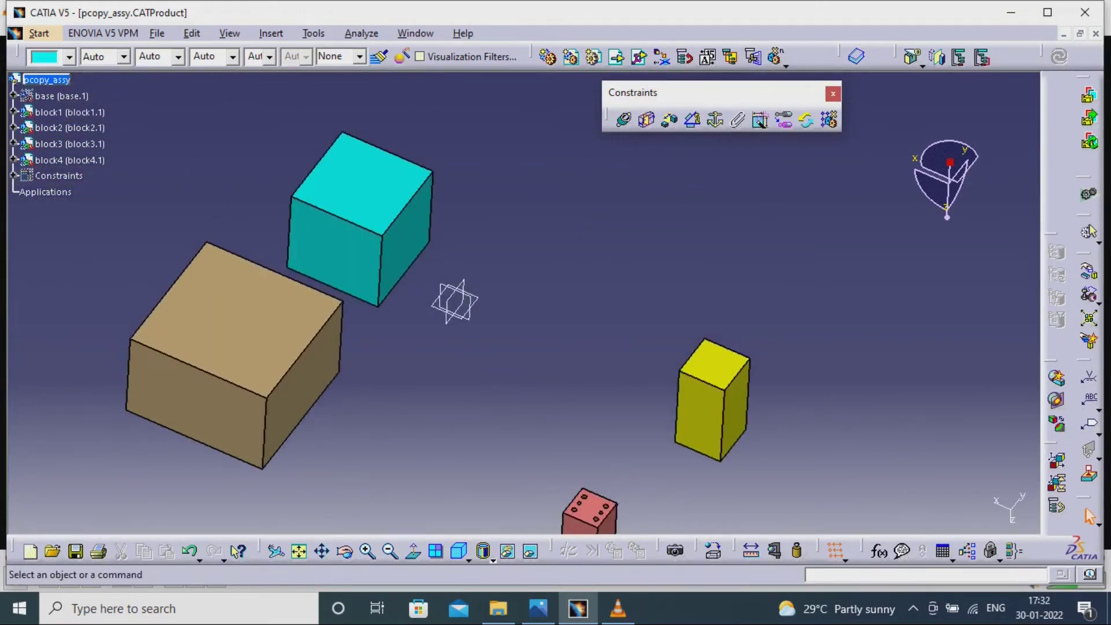
middle_click_drag(524, 304, 542, 289)
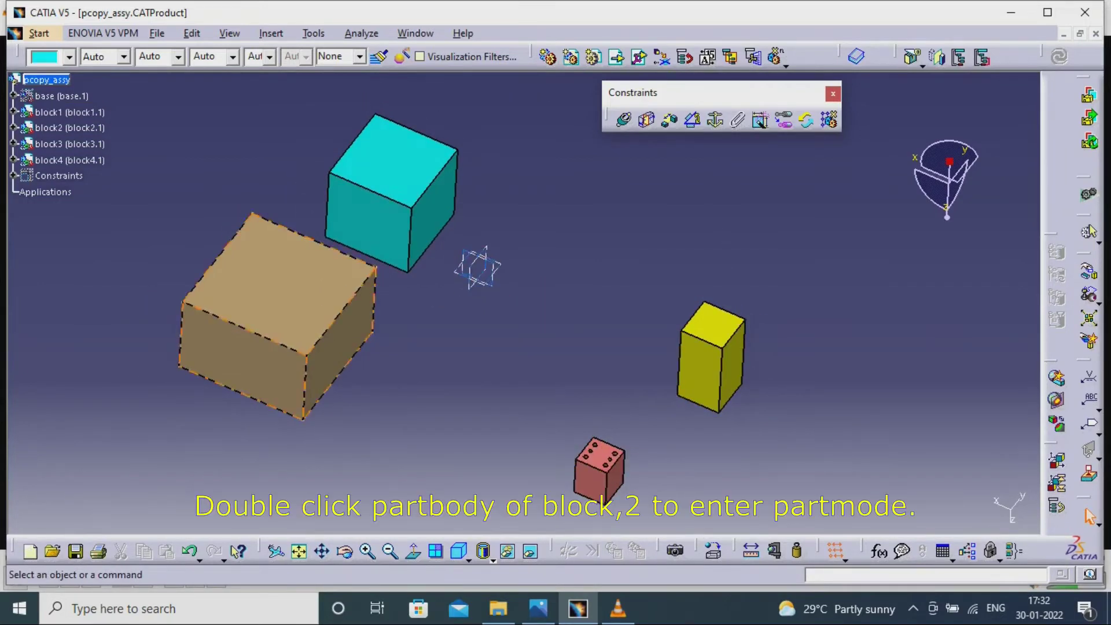
left_click(13, 128)
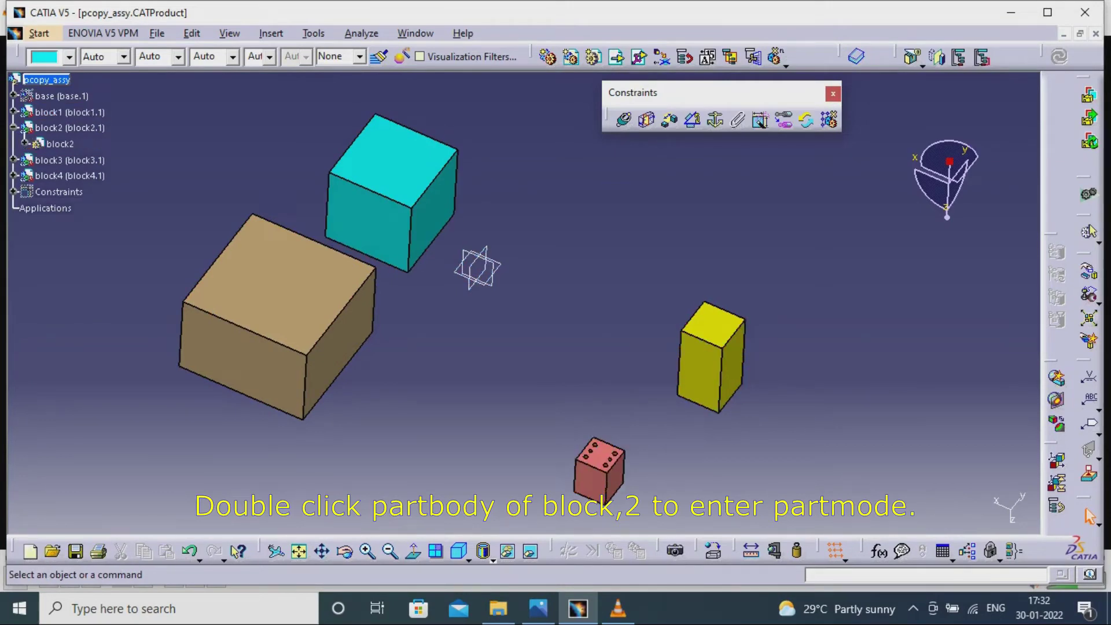
left_click(24, 143)
double_click(75, 208)
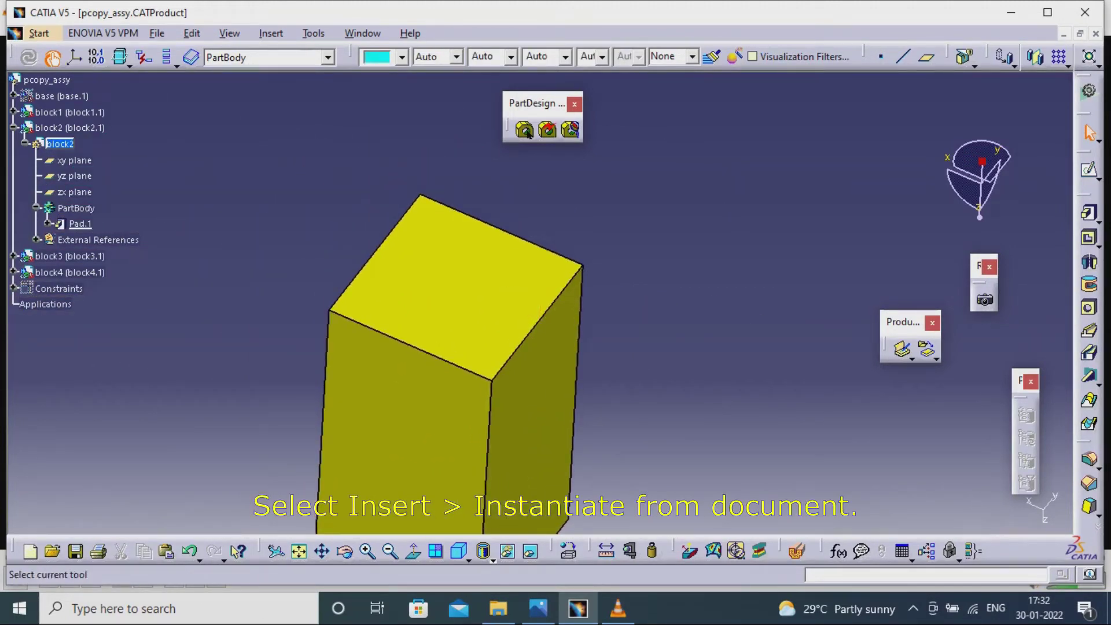
- Start instantiating the Holes_pcopy1 power copy from the document holes1_powercopy in the power_copy folder
left_click(271, 33)
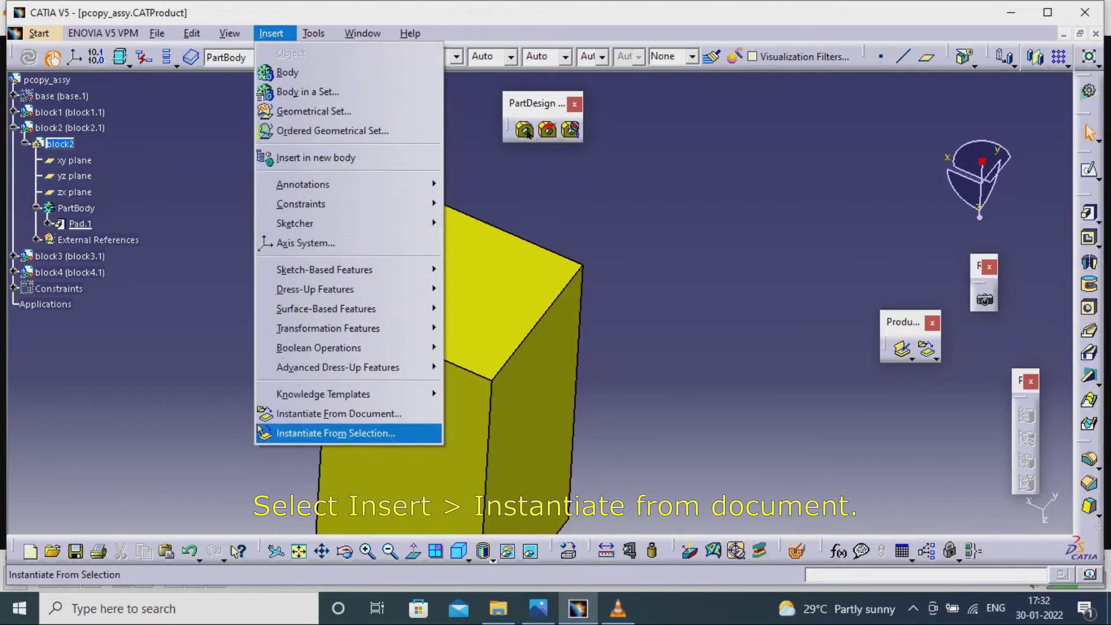
left_click(260, 416)
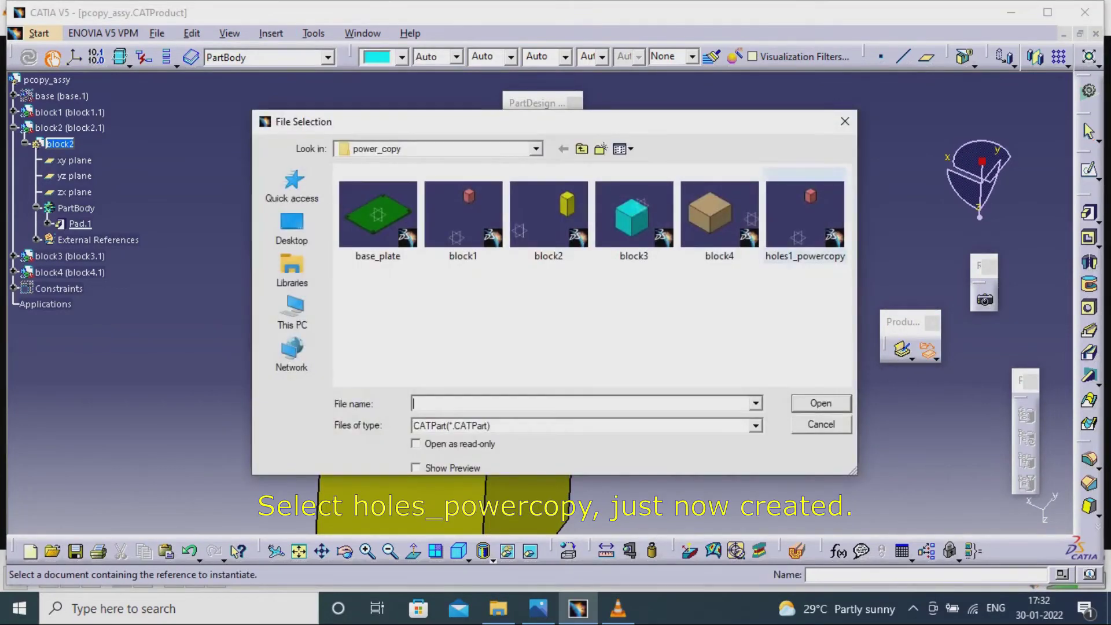
left_click(805, 220)
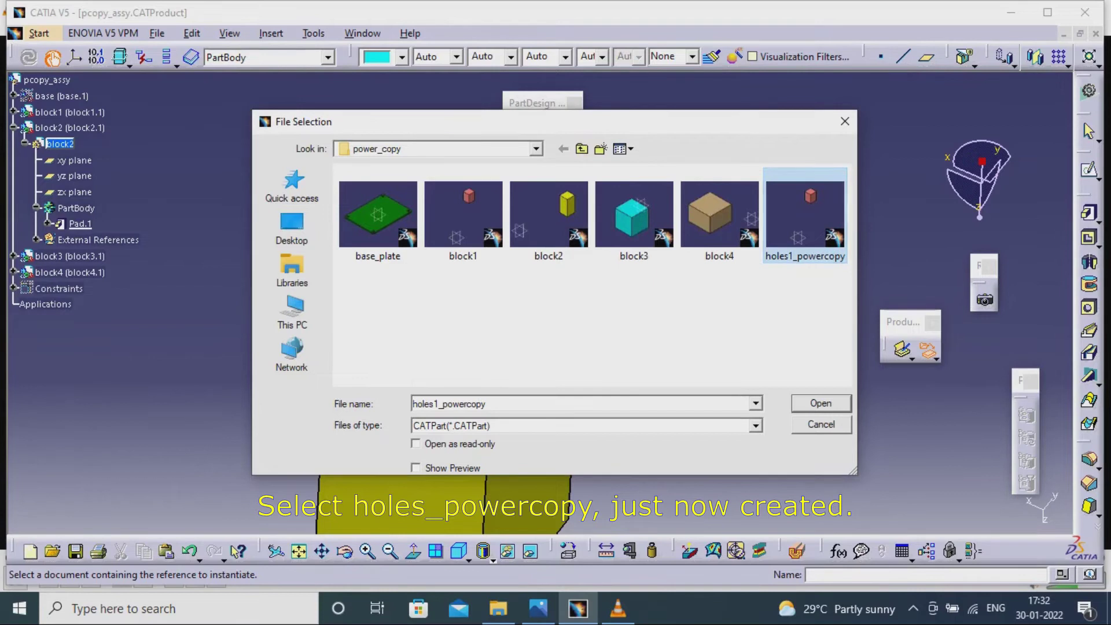
key("Return")
middle_click_drag(851, 349, 842, 398)
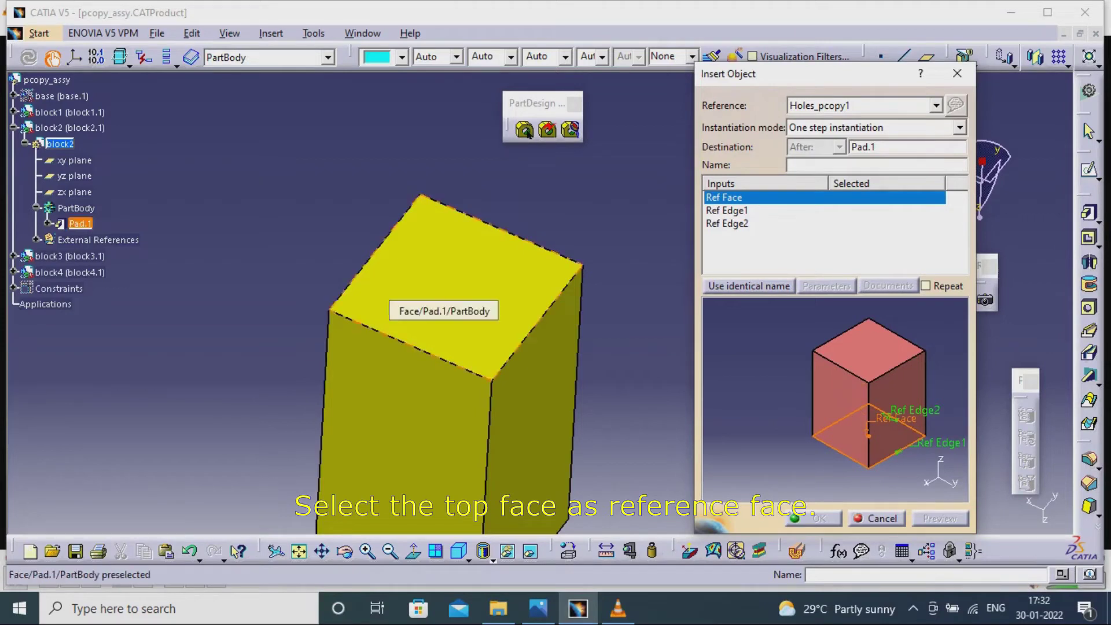
- Assign block2's top face as Ref Face, its front top edge as Ref Edge1 and the adjoining left top edge as Ref Edge2
left_click(455, 287)
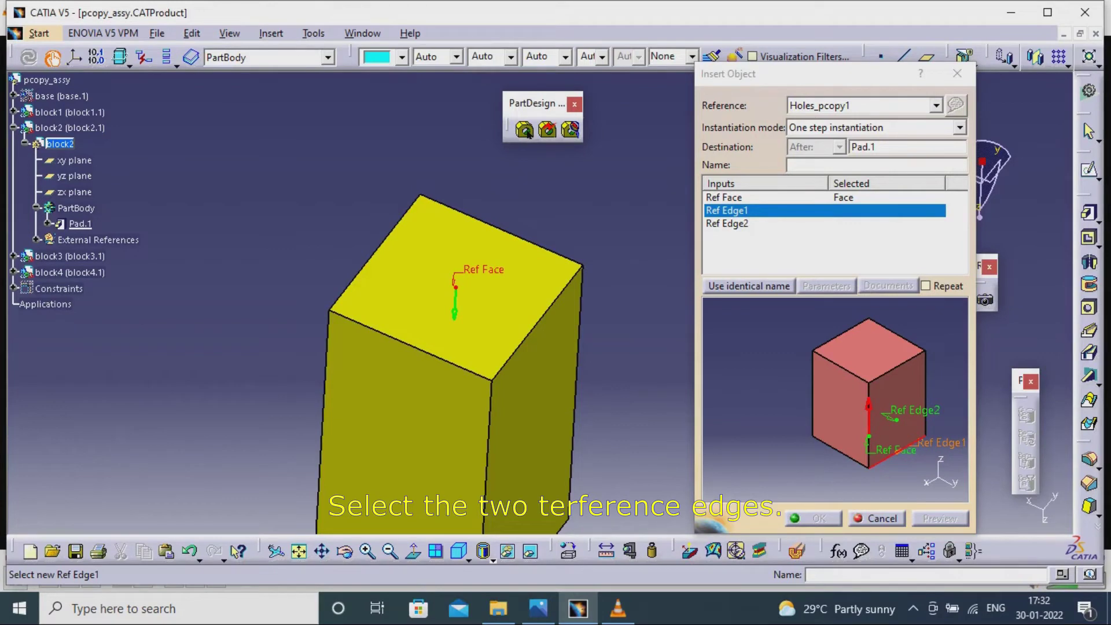
left_click(411, 346)
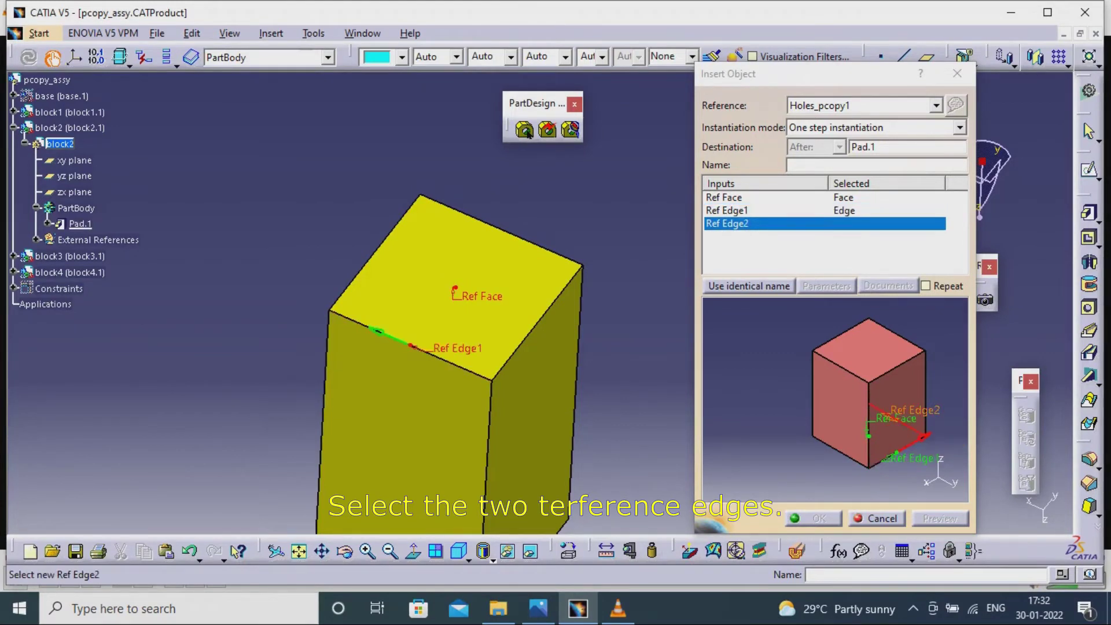
left_click(372, 256)
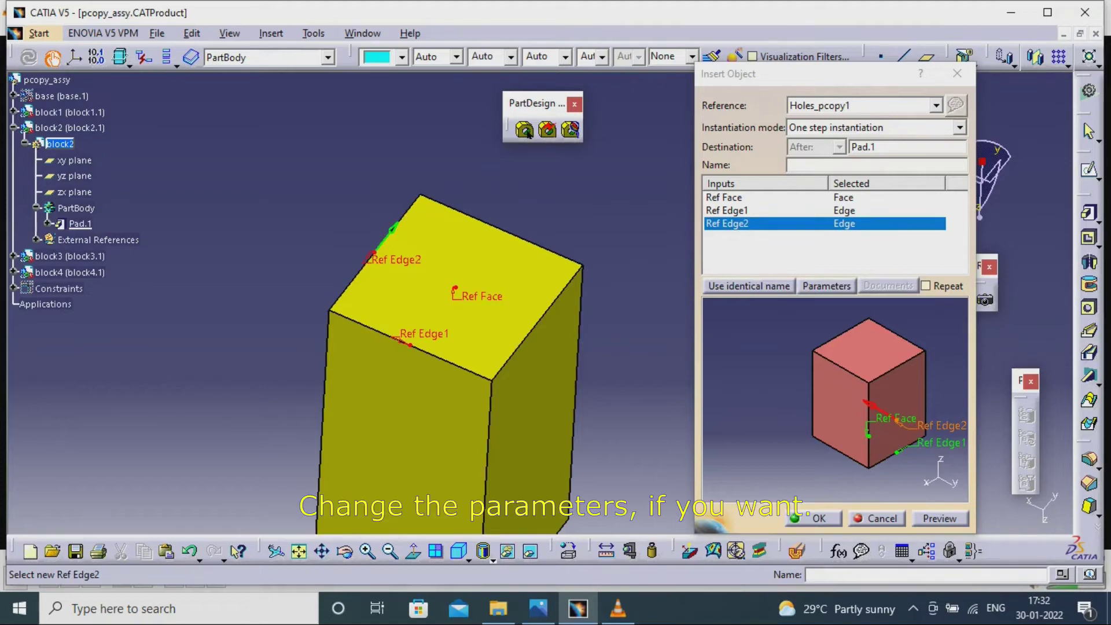
- Set Dowel Radius to 3 mm, Pitch 1 to 38 mm and Pitch 2 to 24 mm, and insert the power copy into block2
left_click(825, 286)
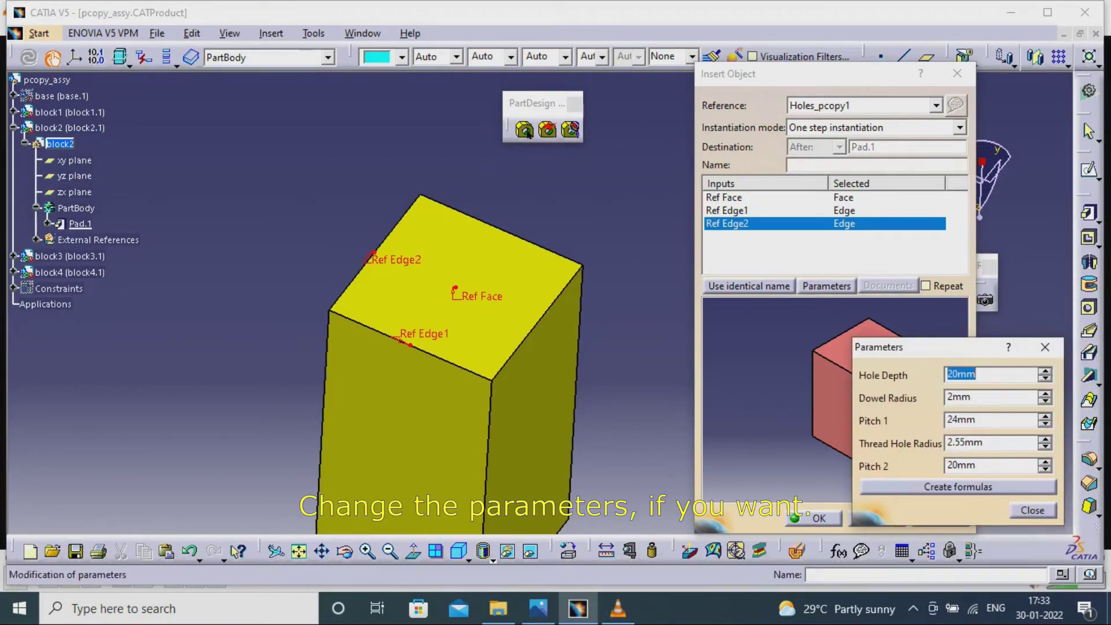
left_click(983, 397)
type("3")
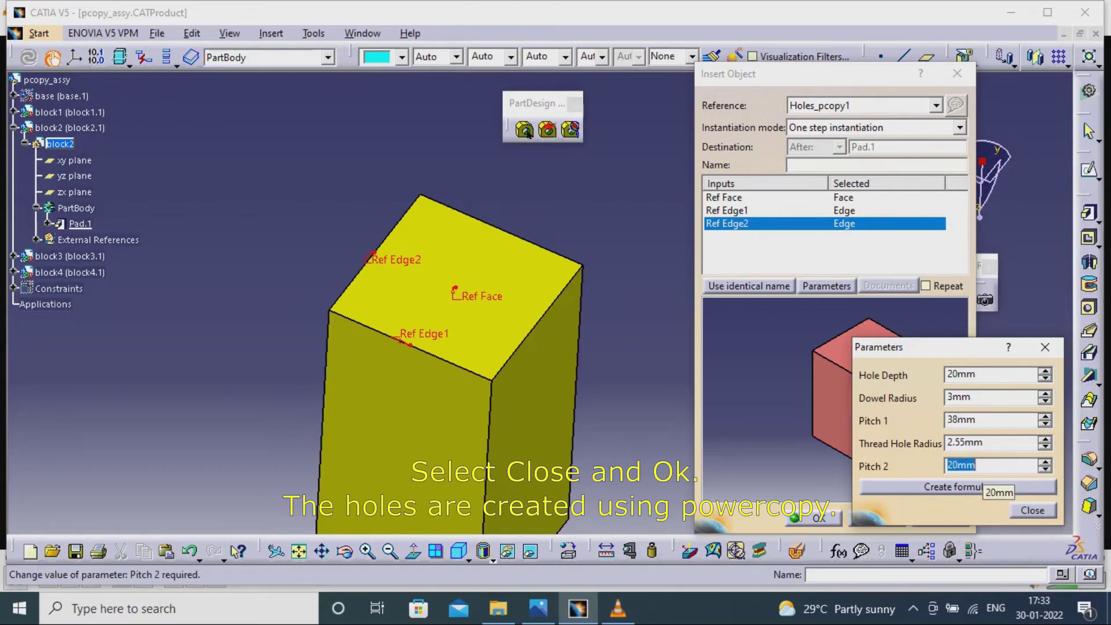
type("24")
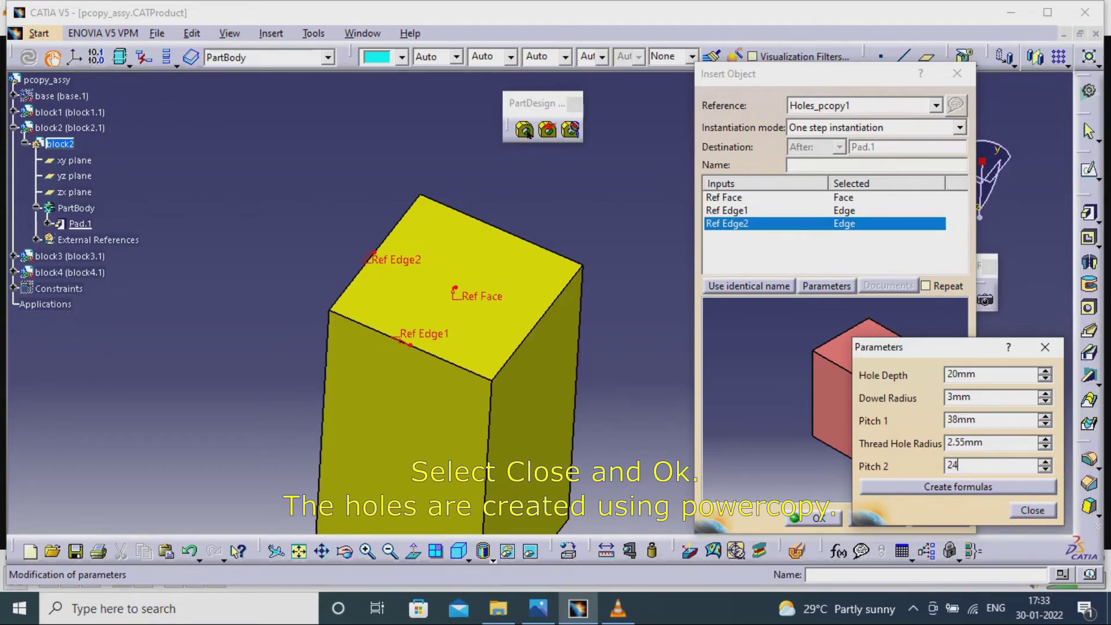
left_click(1032, 510)
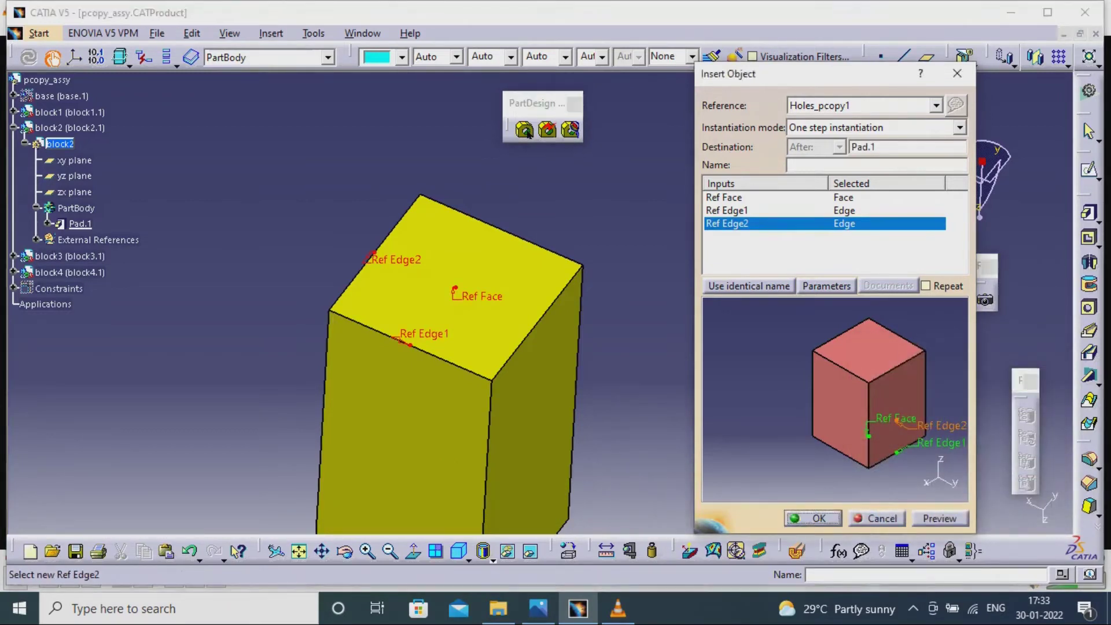
left_click(811, 518)
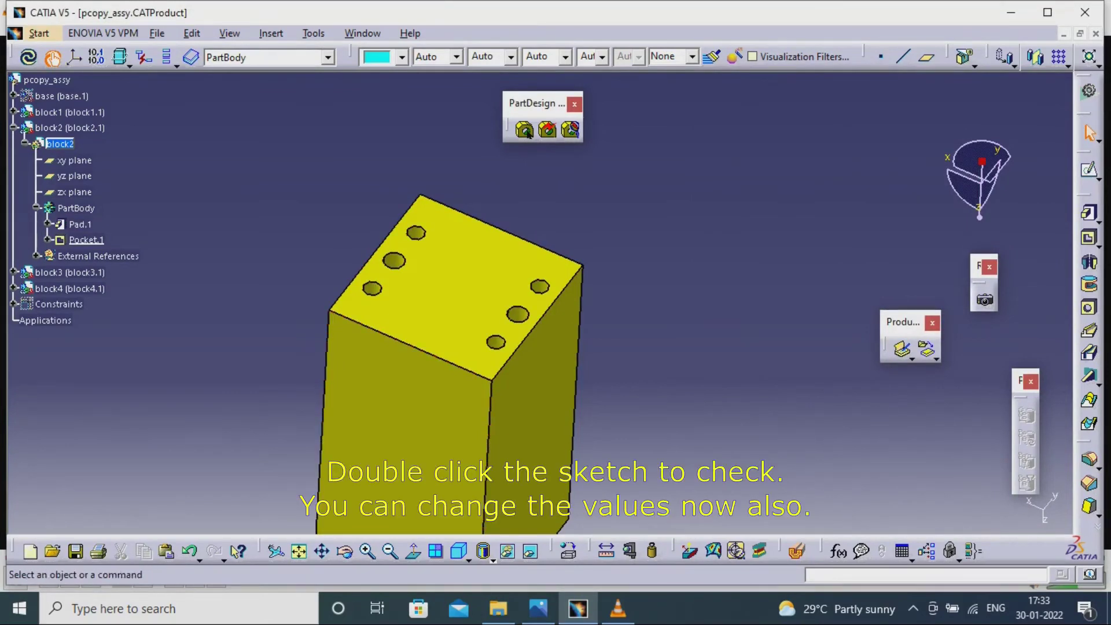
- Open the sketch of block2's pocket for editing and display the geometry in wireframe
left_click(48, 240)
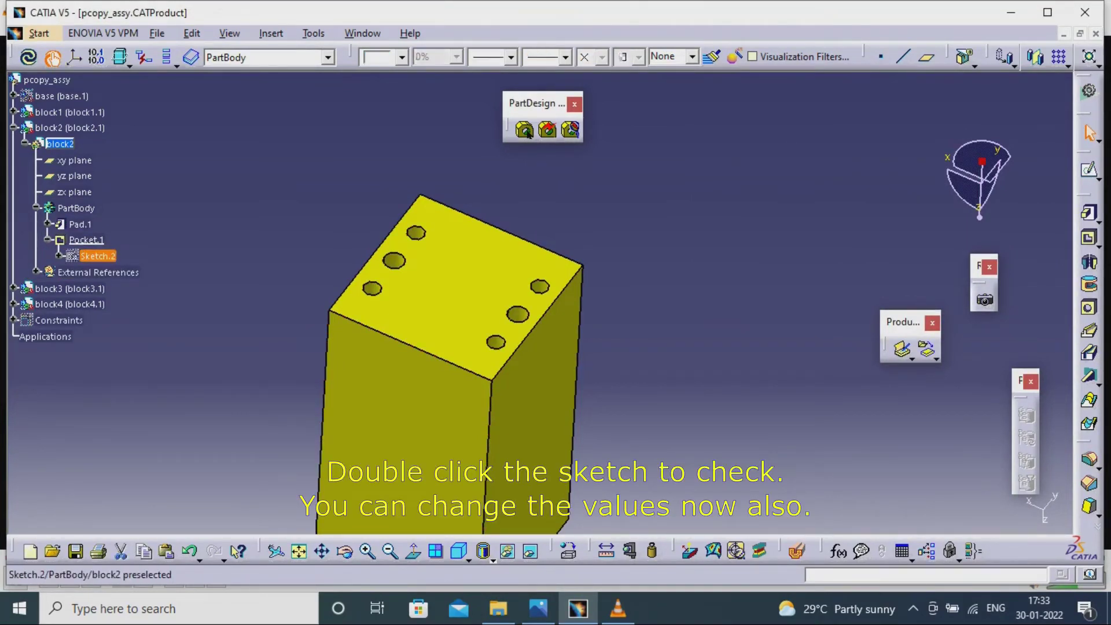
double_click(97, 255)
mouse_move(593, 338)
middle_mouse_down()
mouse_move(593, 266)
mouse_move(594, 283)
mouse_move(489, 361)
middle_mouse_up()
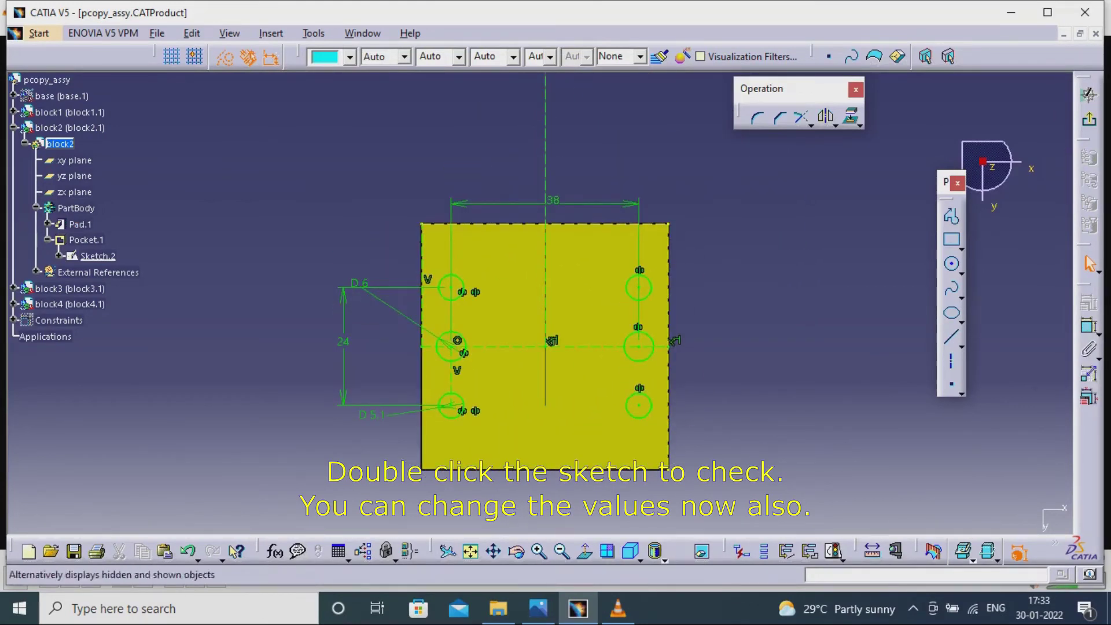
left_click(664, 559)
left_click(677, 507)
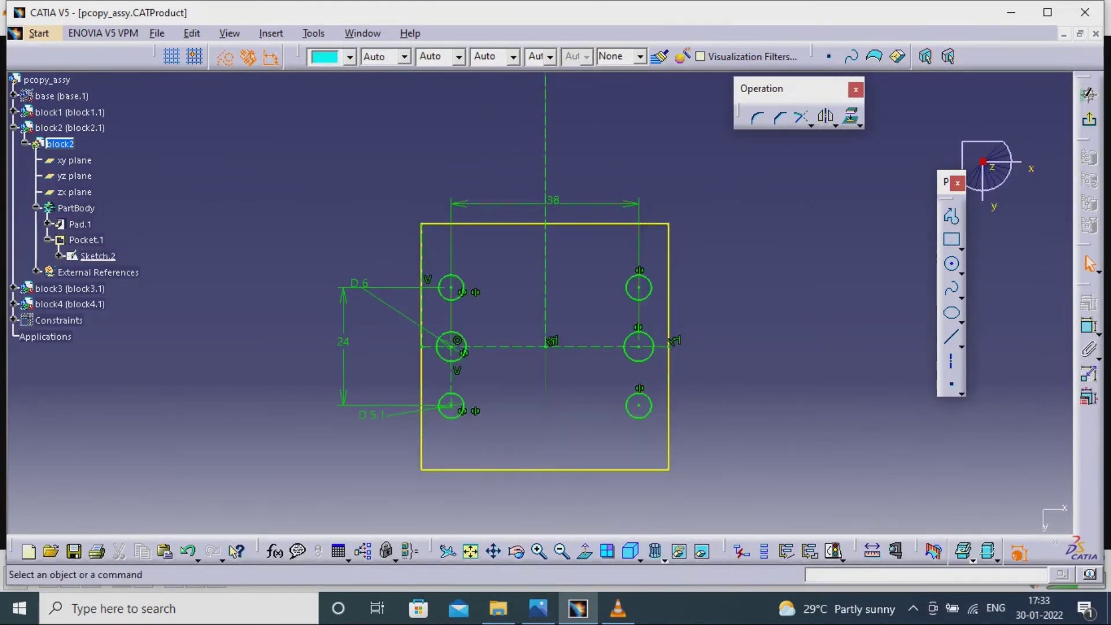
- Set the horizontal distance between the two hole columns to 30 mm and exit the sketch
double_click(552, 200)
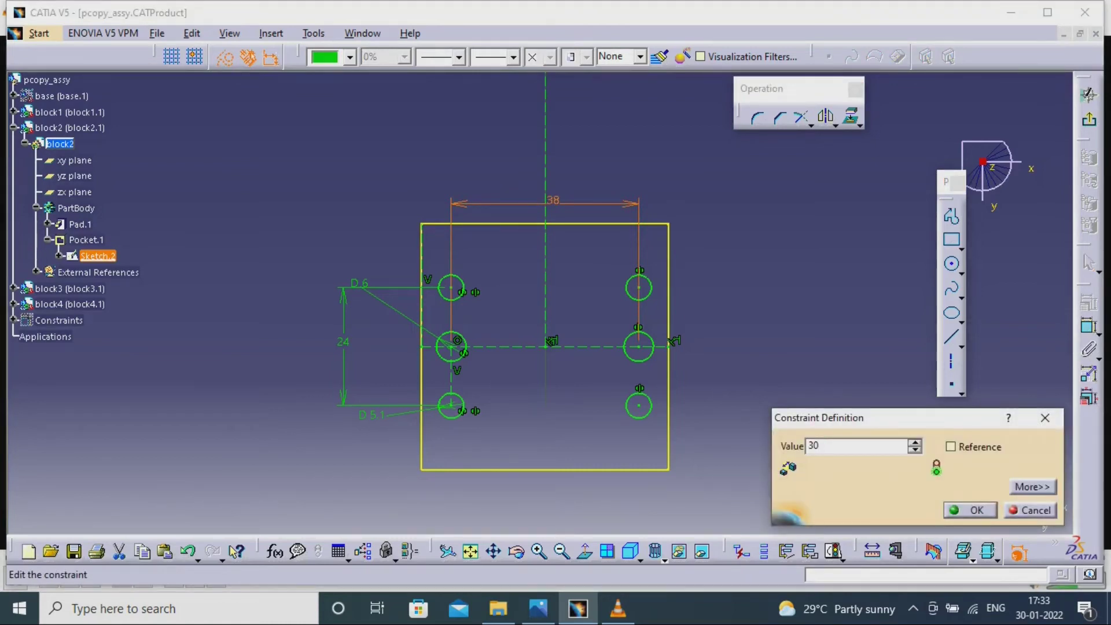
type("30")
key("Return")
key("Escape")
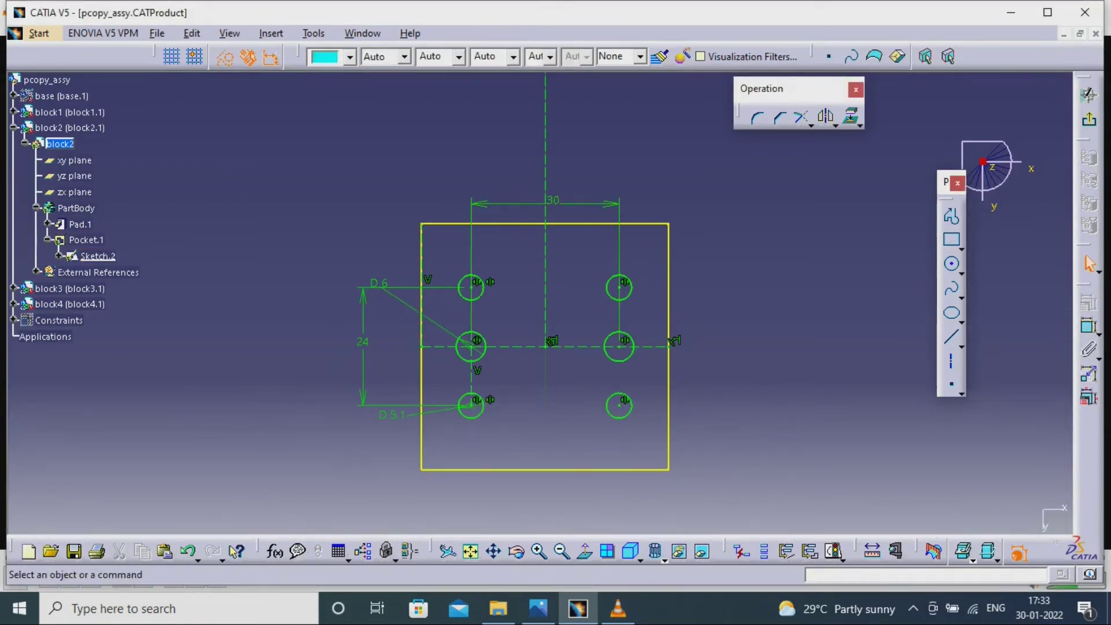
left_click(1090, 120)
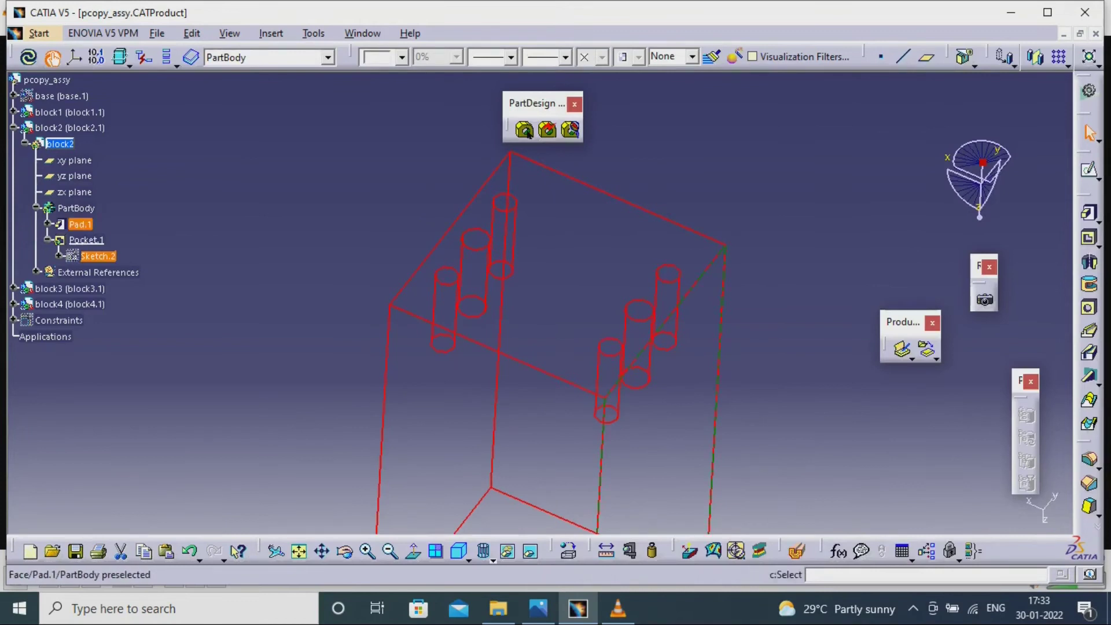
- Restore shaded display with edges and update block2 to apply the sketch change
left_click(507, 550)
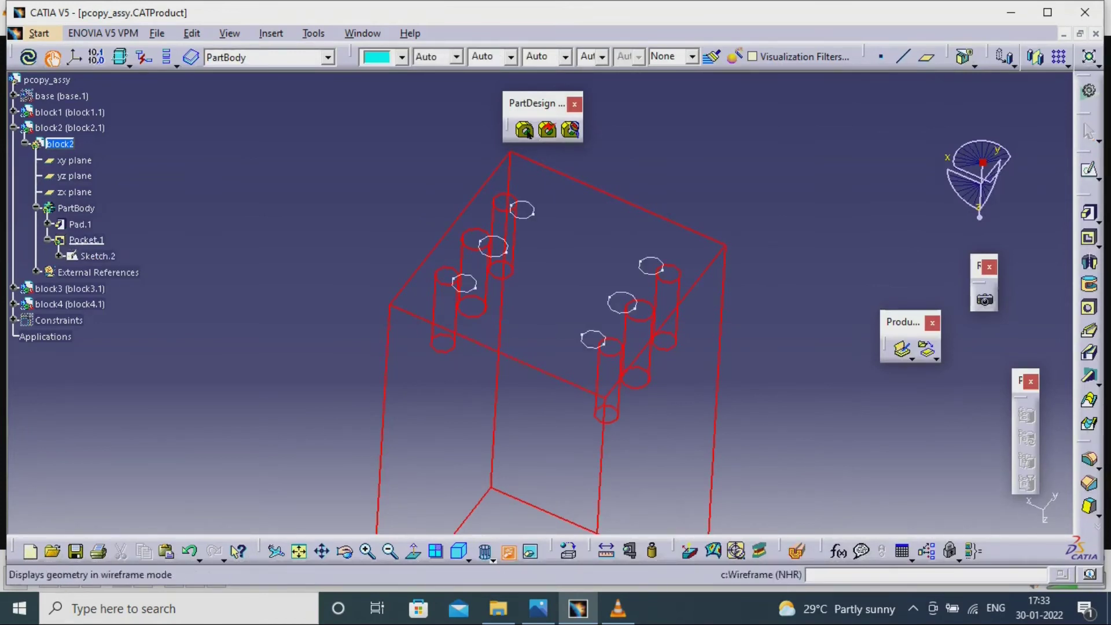
left_click(492, 560)
left_click(507, 463)
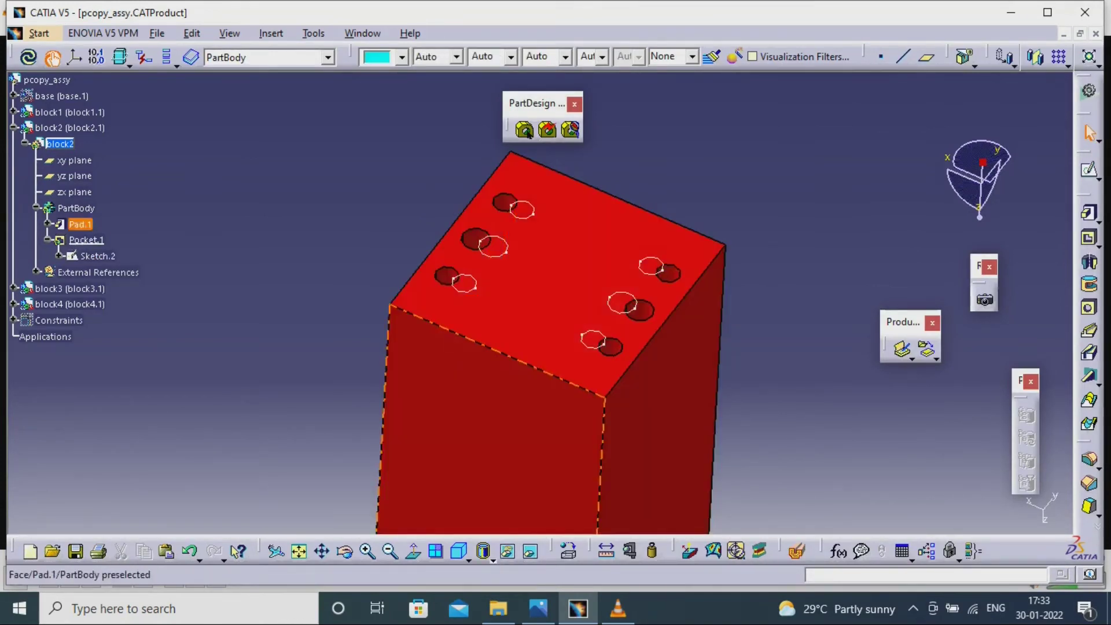
key("ctrl+u")
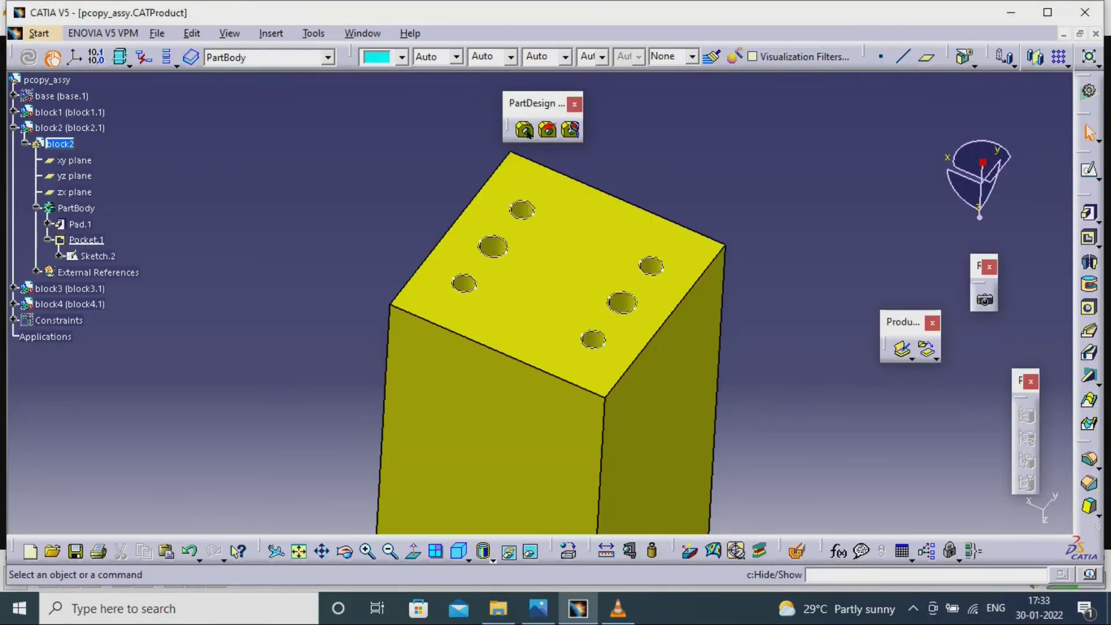
- Hide the sketch of block2's pocket
left_click(97, 255)
right_click(97, 255)
left_click(133, 305)
mouse_move(352, 219)
middle_mouse_down()
mouse_move(352, 278)
mouse_move(491, 414)
mouse_move(498, 313)
middle_mouse_up()
middle_click_drag(128, 249, 504, 292)
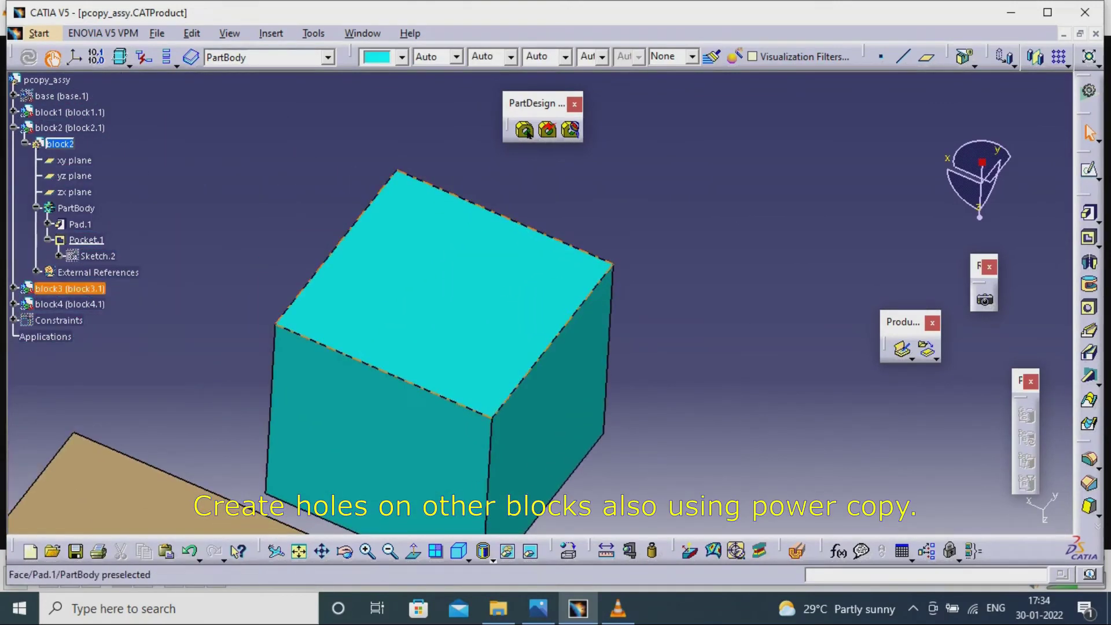
- Collapse block2 in the tree, then expand block3 and activate its PartBody
left_click(13, 127)
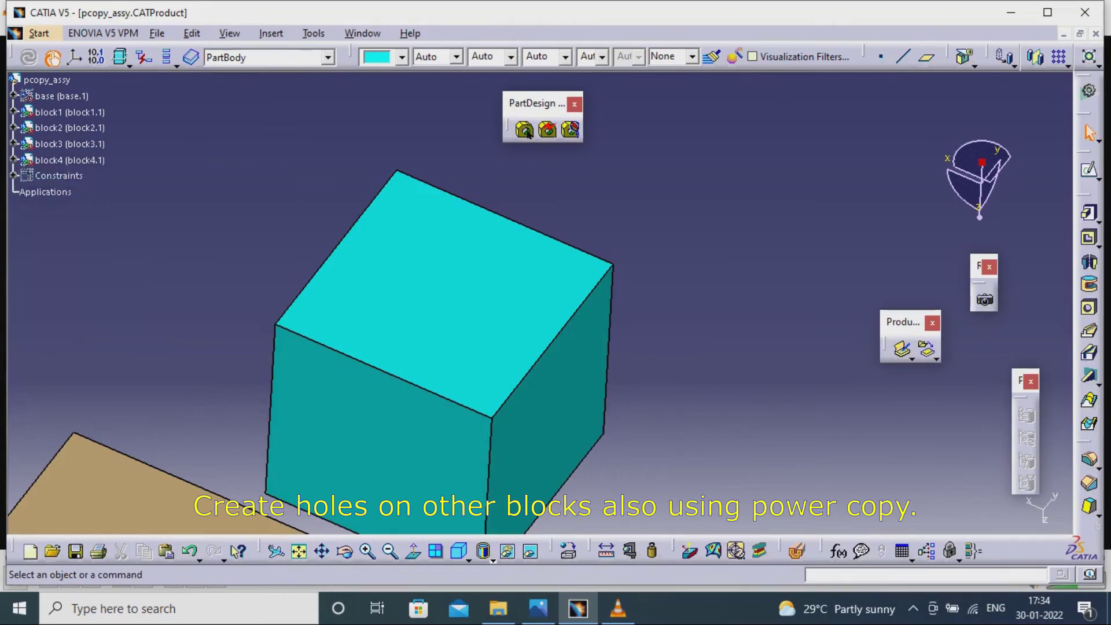
left_click(12, 143)
left_click(24, 160)
left_click(76, 223)
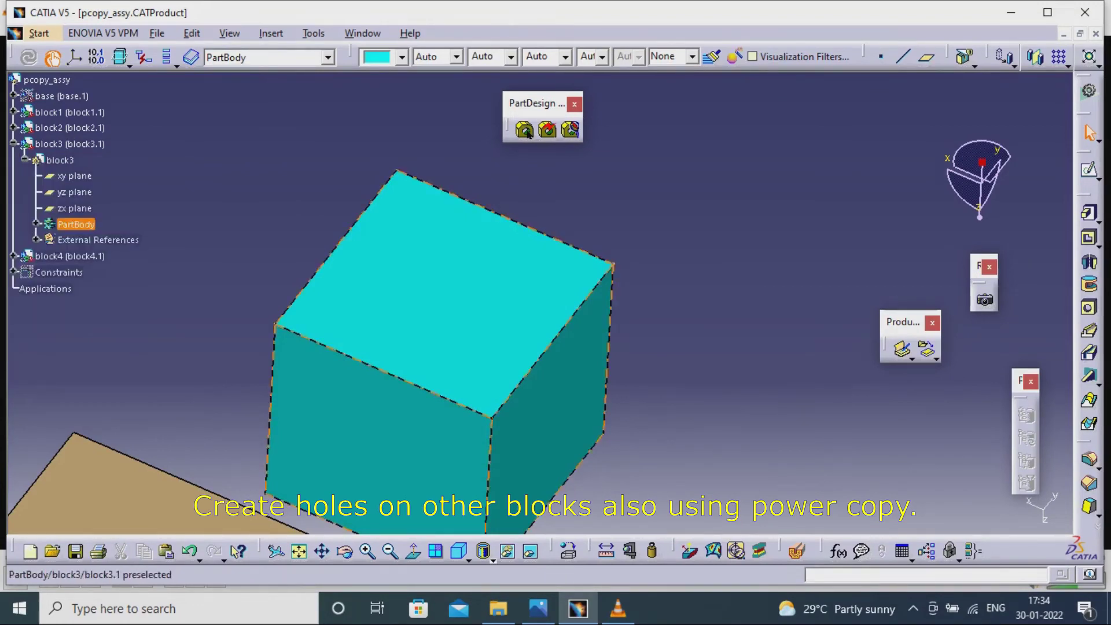
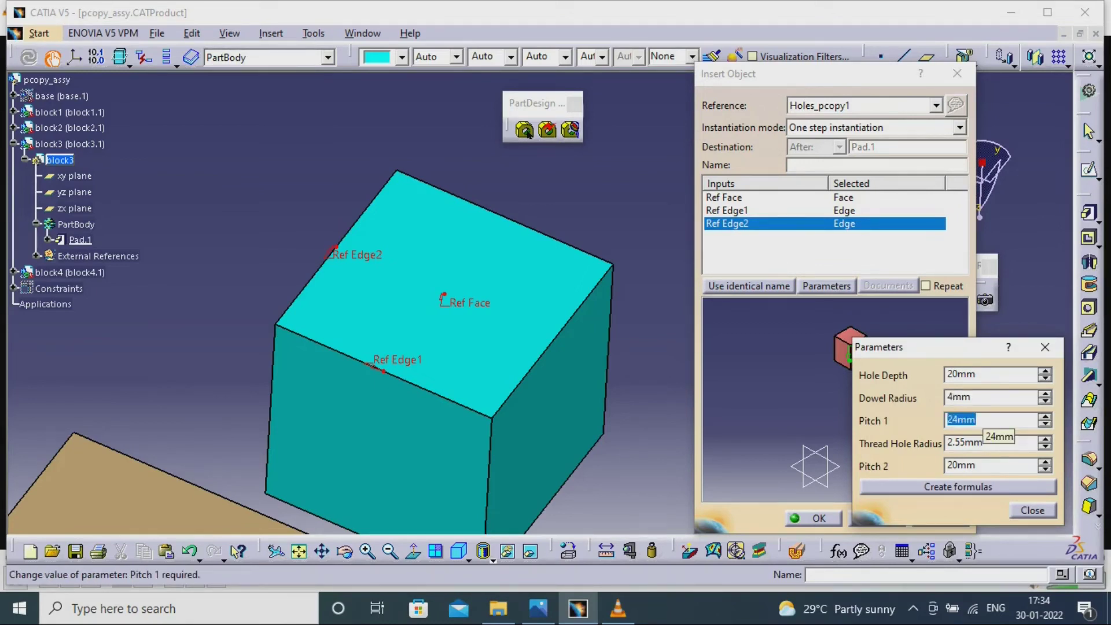
- Set Pitch 1 and Pitch 2 to 50 mm and Thread Hole Radius to 4.1 mm, and insert the power copy into block3
type("50")
key("Tab")
key("Tab")
type("5")
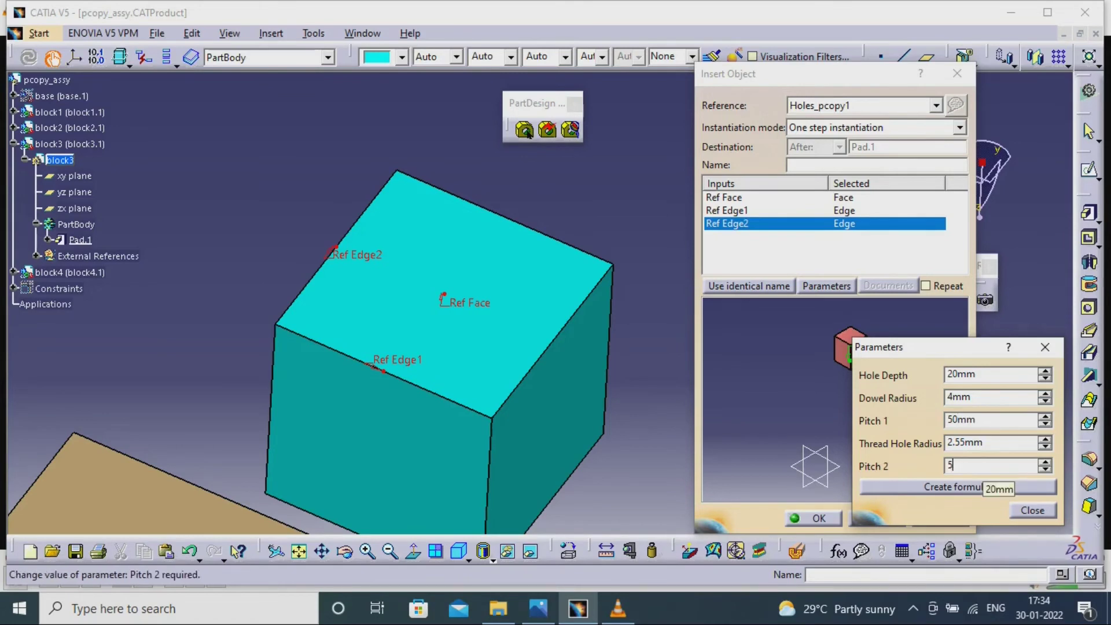
type("0")
key("shift+Tab")
type("4.")
left_click(1031, 510)
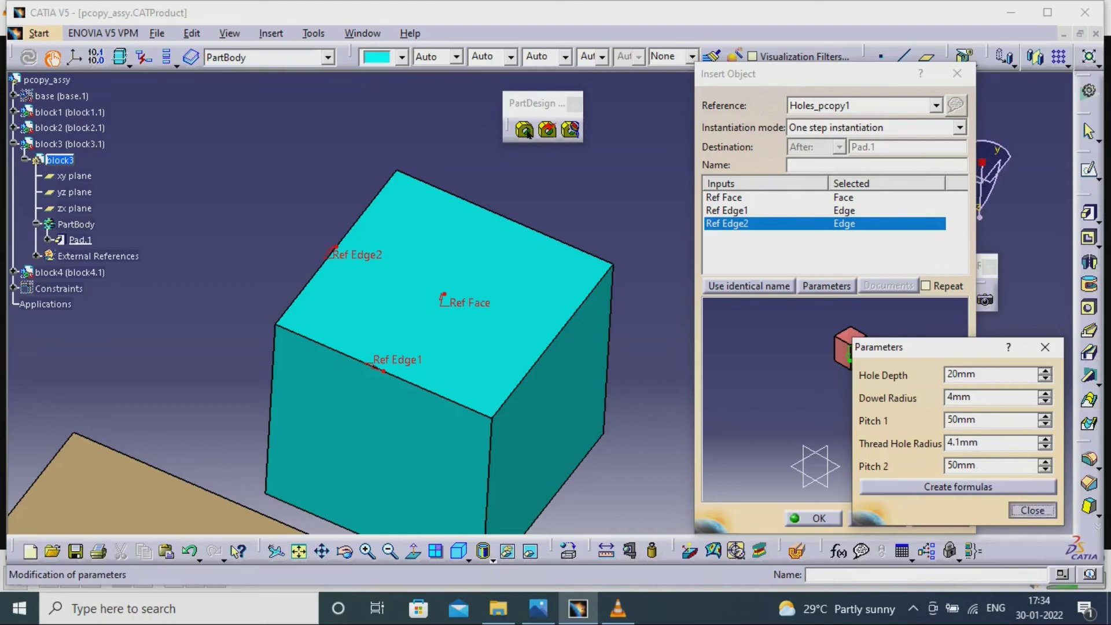
key("Return")
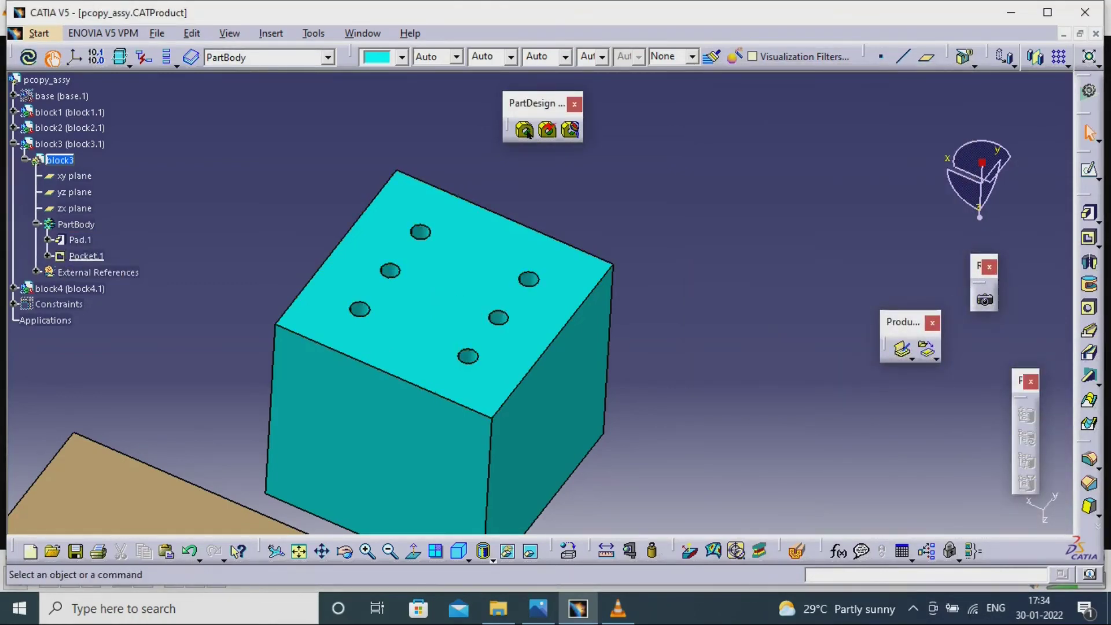
- Open the sketch of block3's pocket for editing and display the geometry in wireframe
left_click(47, 256)
double_click(98, 271)
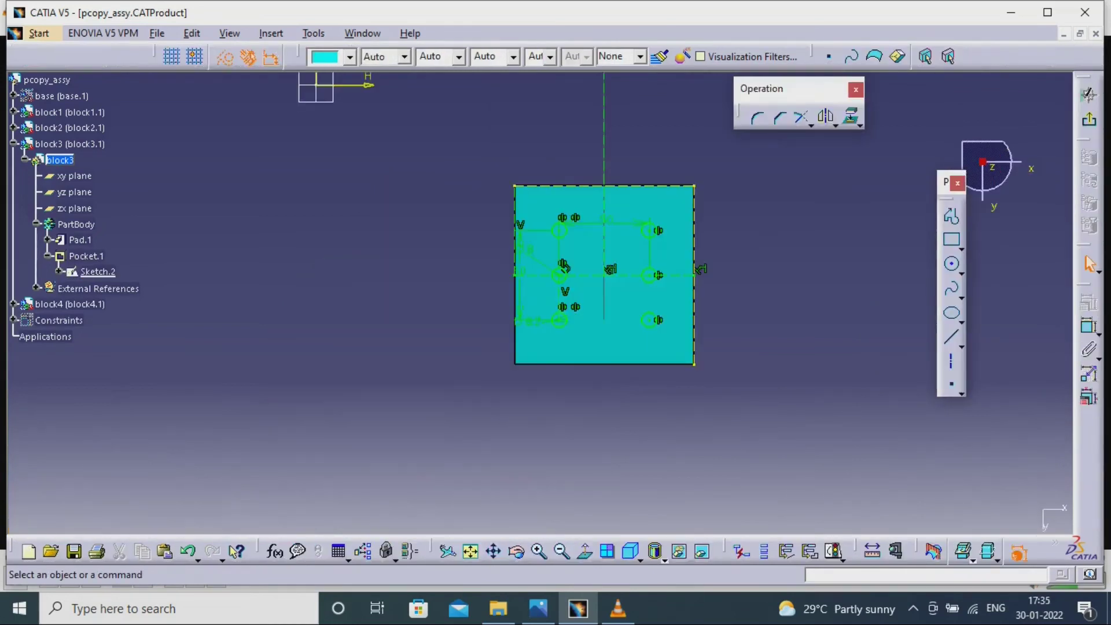
left_click(664, 559)
left_click(682, 554)
left_click(682, 554)
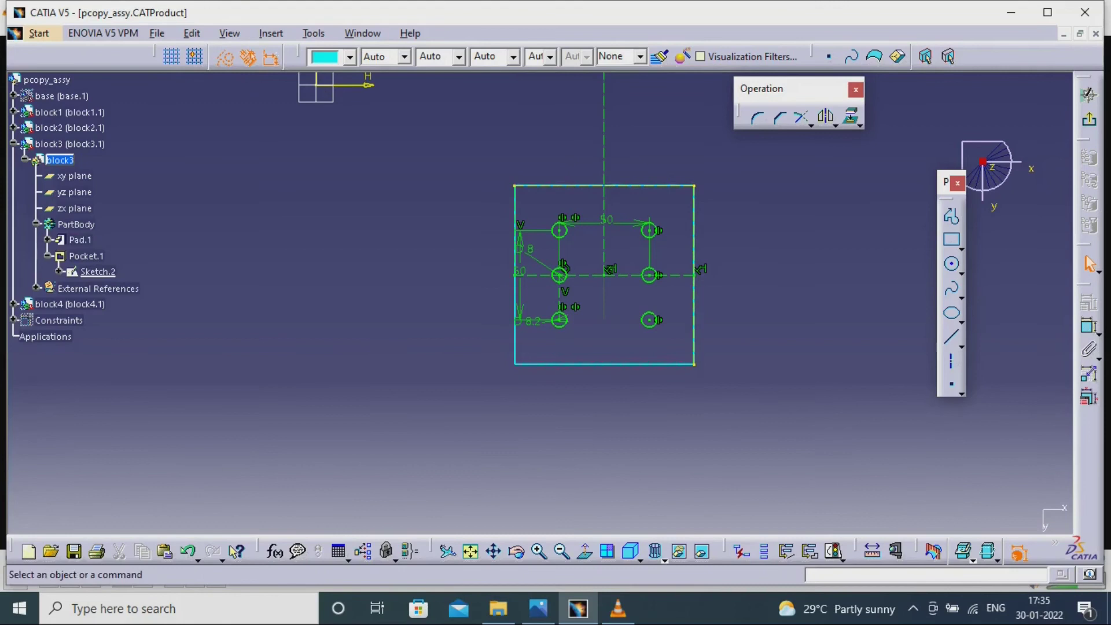
- Move the horizontal dimension between block3's hole columns above the block outline and set it to 60 mm
left_click_drag(606, 220, 606, 166)
double_click(606, 166)
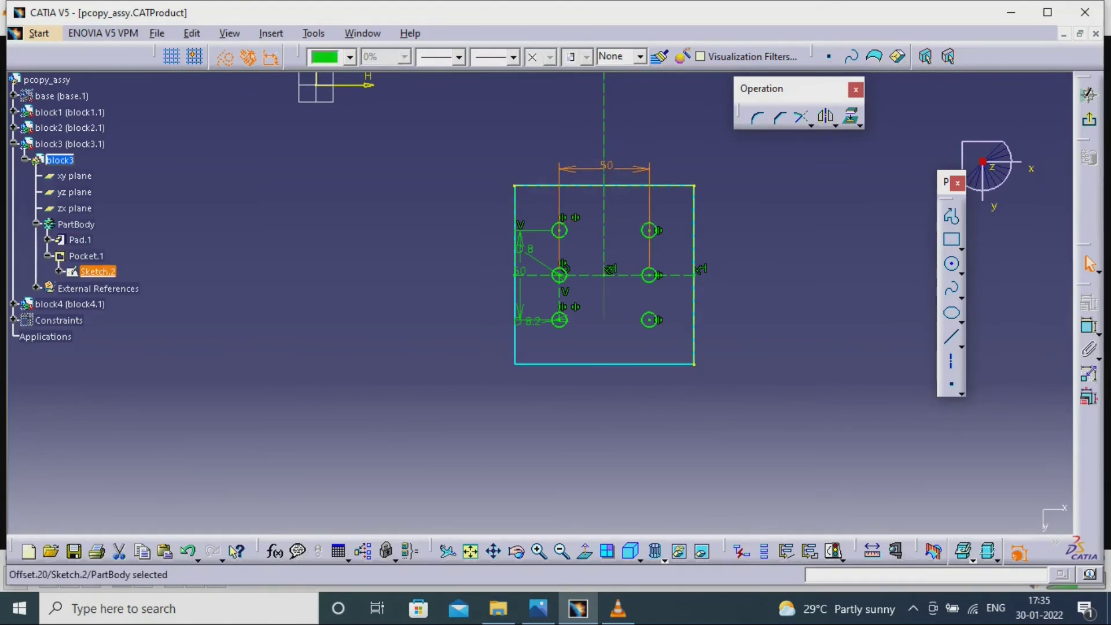
type("60")
key("Return")
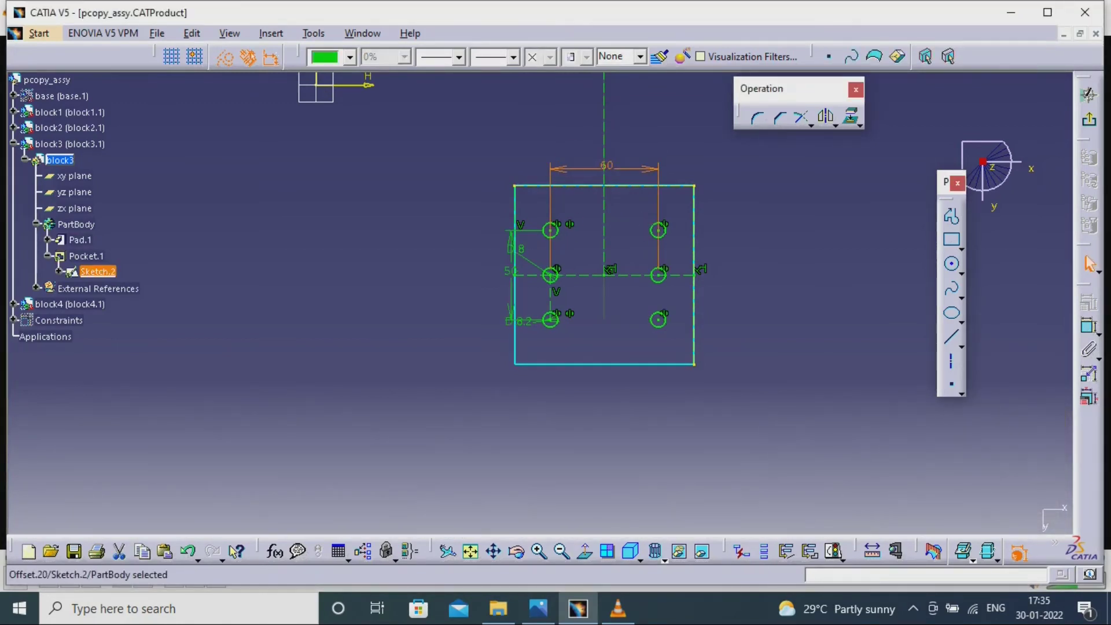
- Move the vertical hole-pitch dimension outside block3's outline and exit the sketch
left_click_drag(510, 270, 480, 270)
key("Escape")
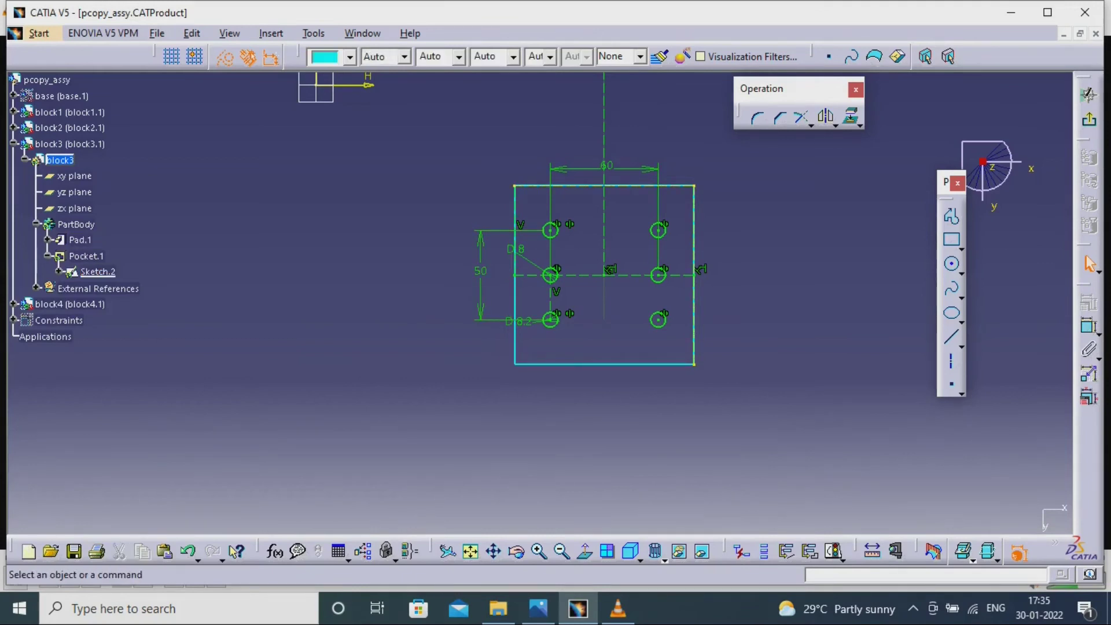
left_click(1088, 119)
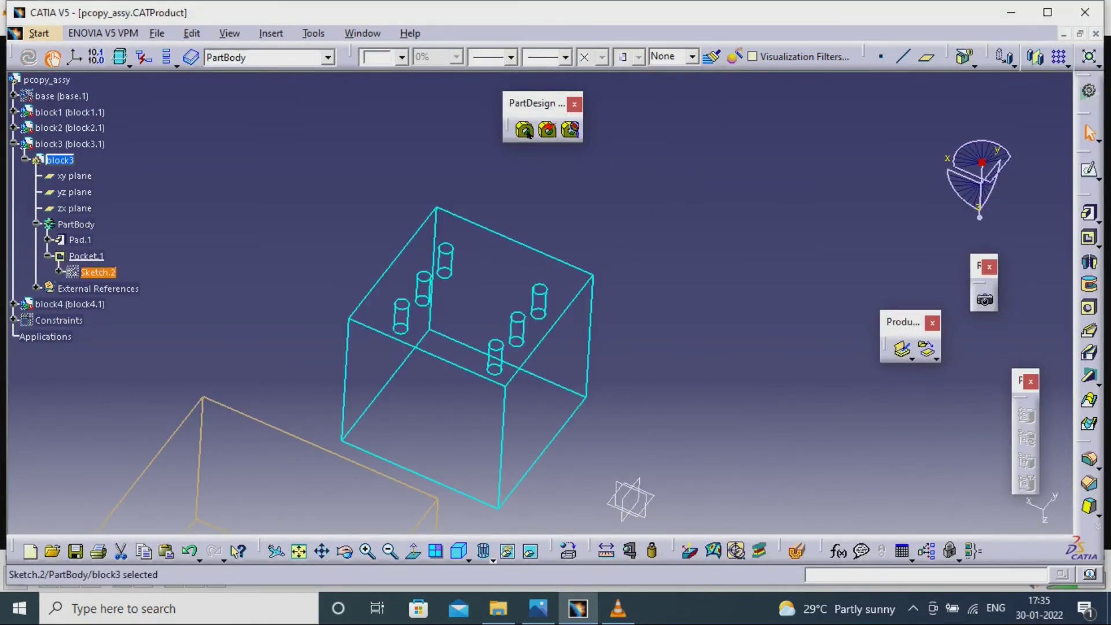
- Restore shaded display with edges for the assembly
left_click(492, 557)
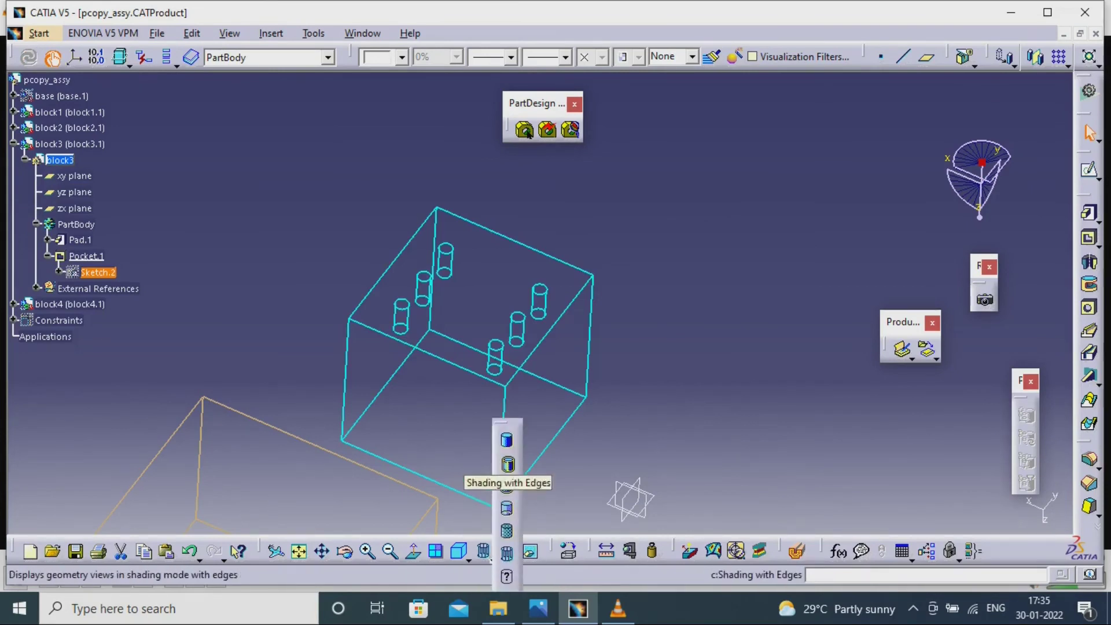
left_click(508, 463)
key("Escape")
mouse_move(544, 399)
middle_mouse_down()
mouse_move(648, 228)
mouse_move(751, 218)
middle_mouse_up()
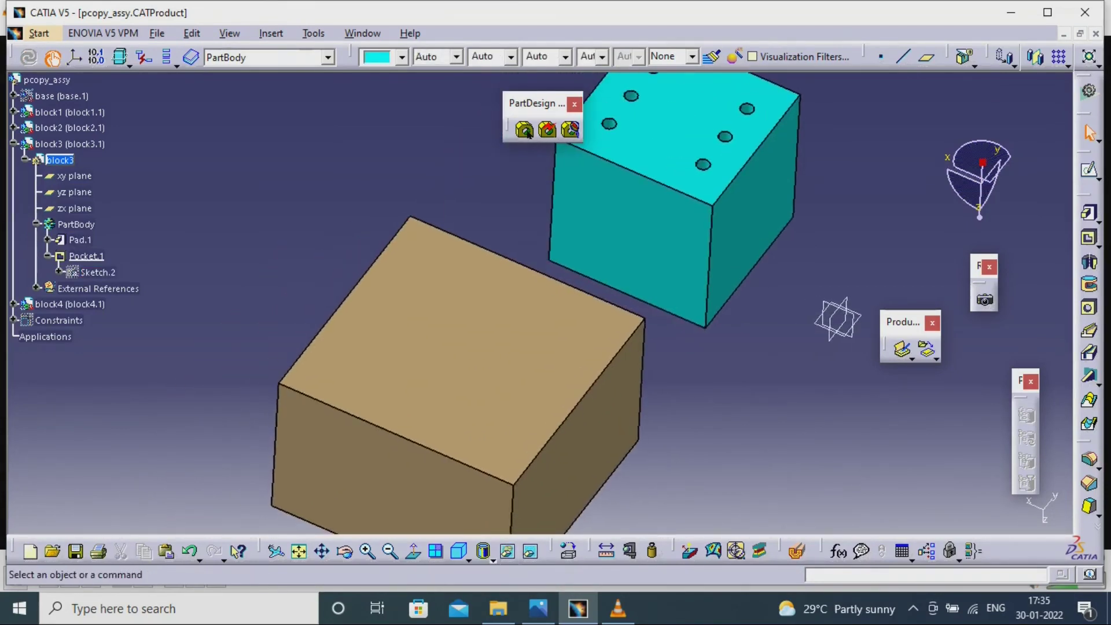
- Collapse block3 in the tree, then expand block4 and activate its PartBody
left_click(13, 144)
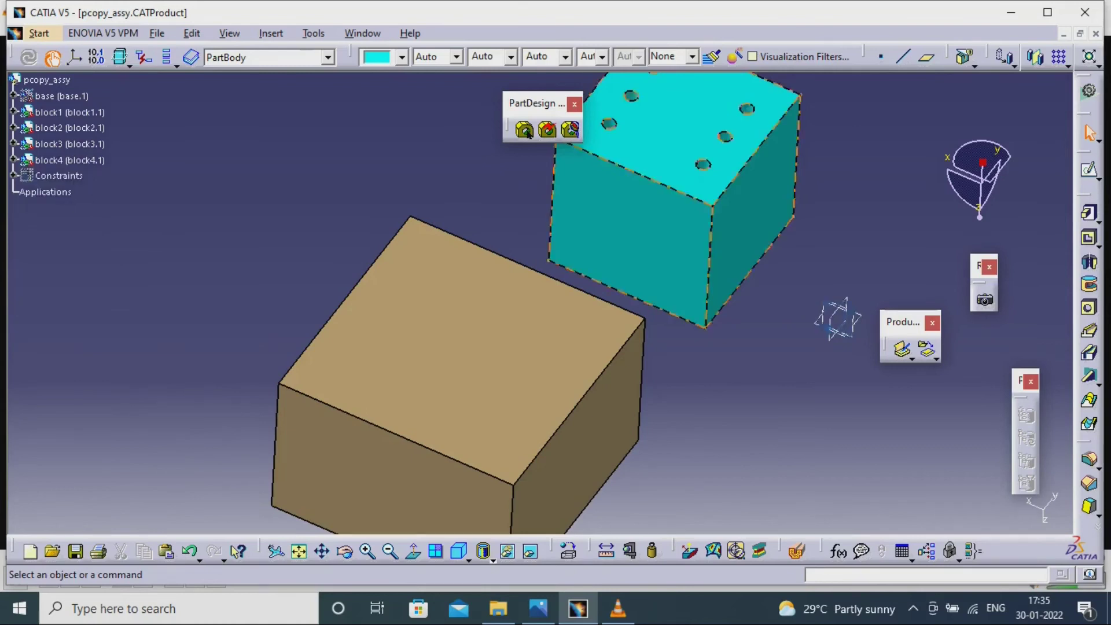
left_click(13, 159)
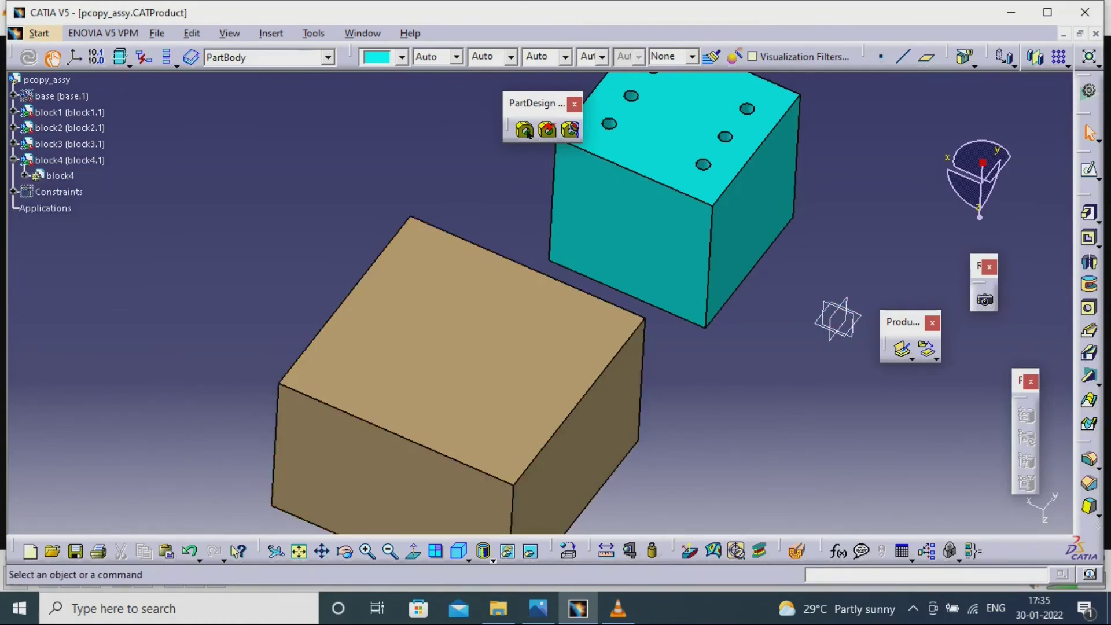
left_click(24, 175)
left_click(75, 239)
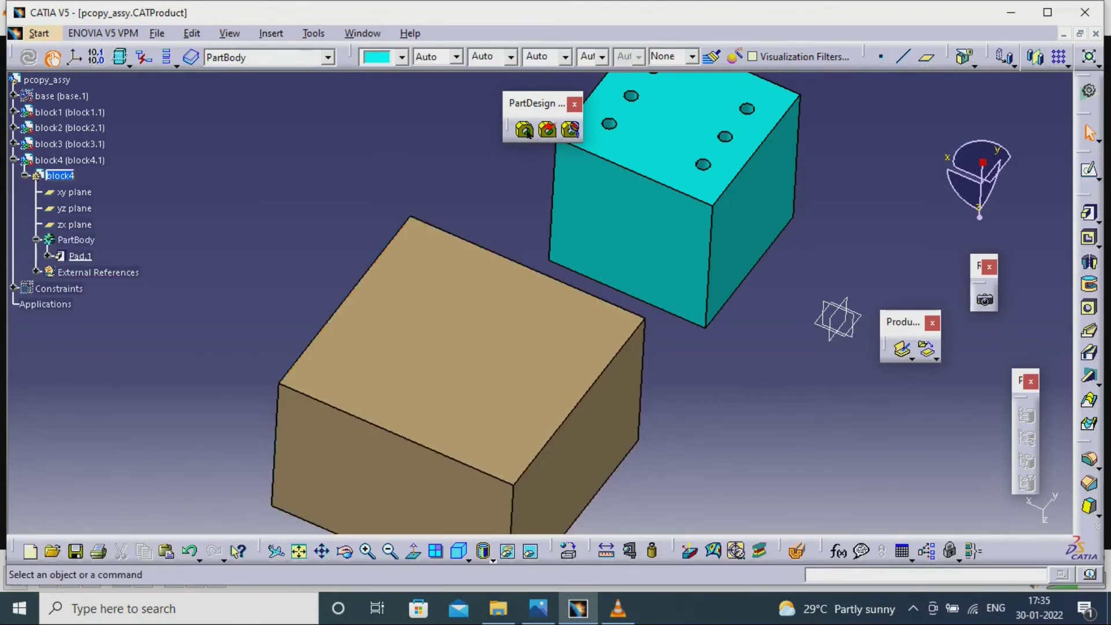
- Start instantiating the power copy from the holes1_powercopy document into block4
left_click(270, 33)
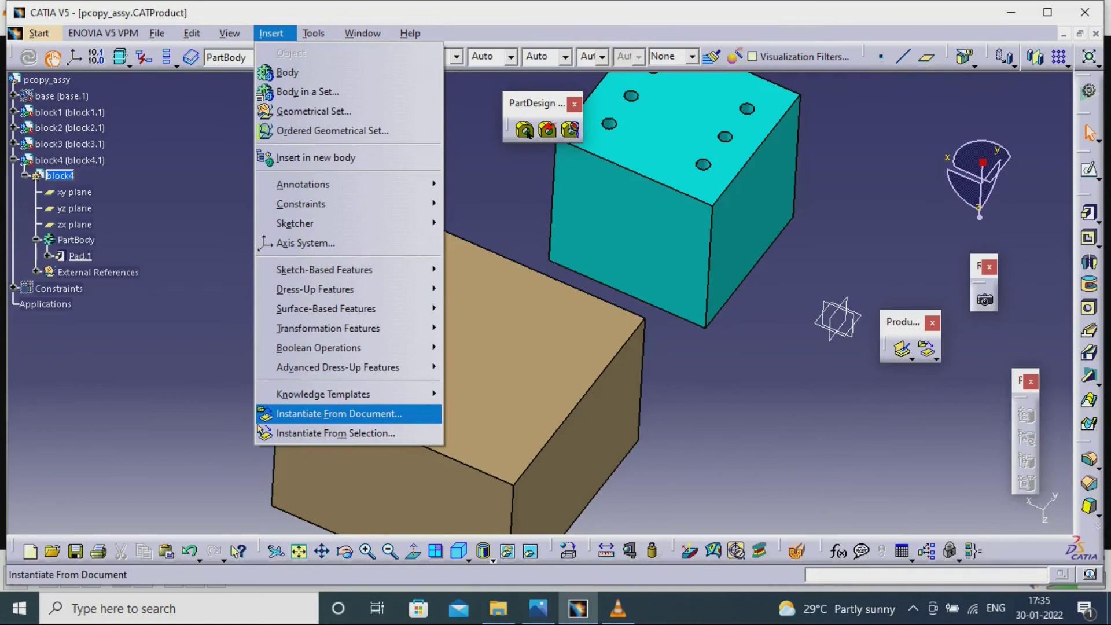
left_click(338, 413)
left_click(804, 214)
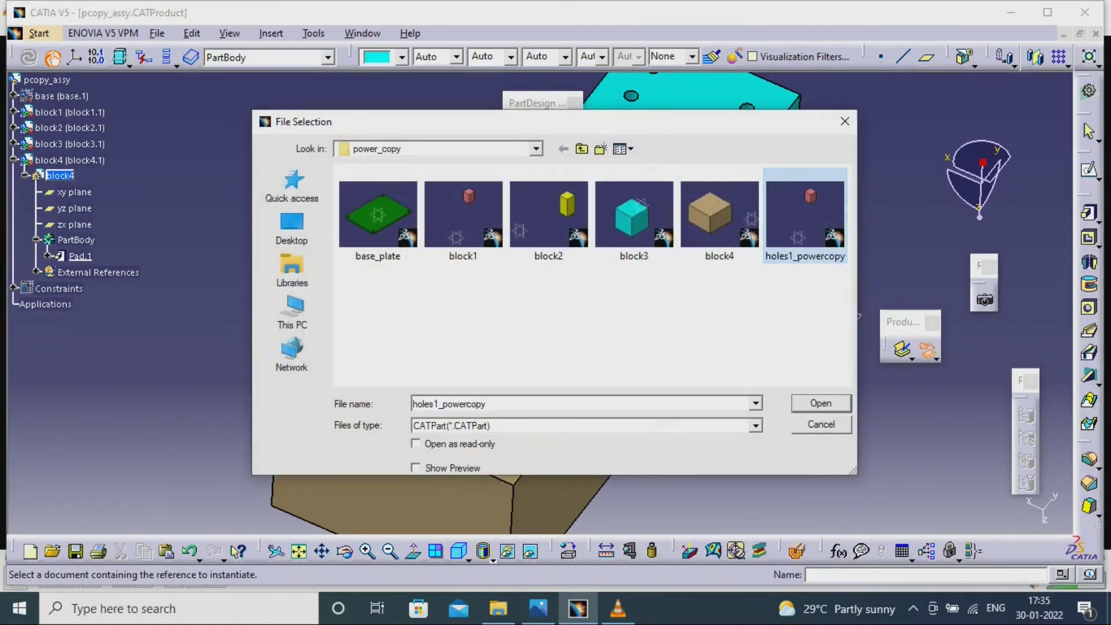
double_click(821, 231)
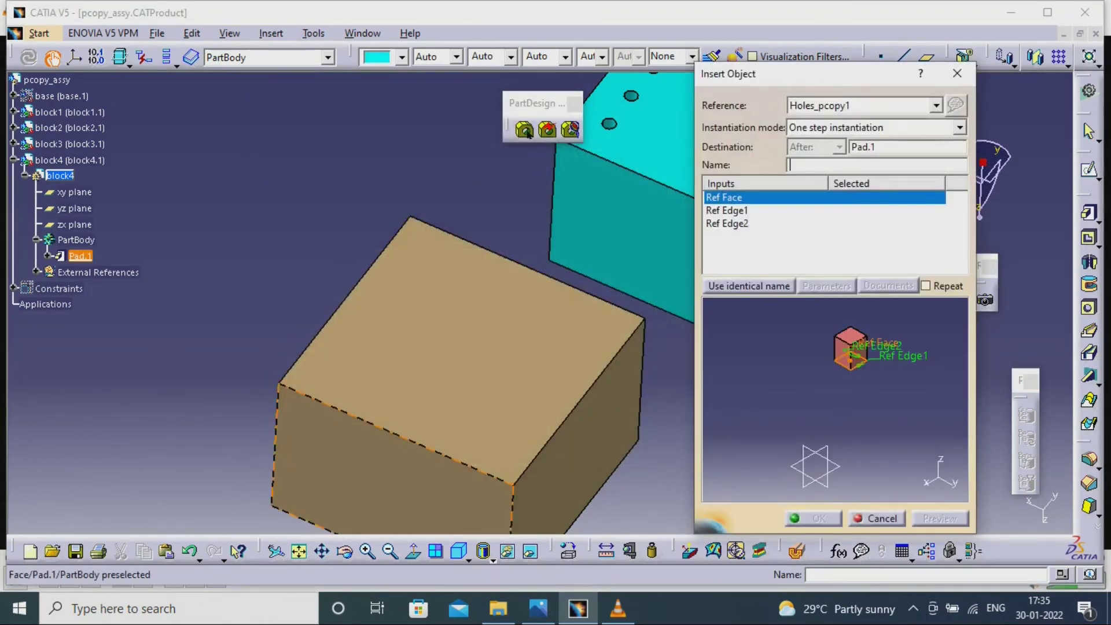
- Assign block4's top face as Ref Face, its front top edge as Ref Edge1 and its adjoining left top edge as Ref Edge2
left_click(440, 358)
left_click(461, 350)
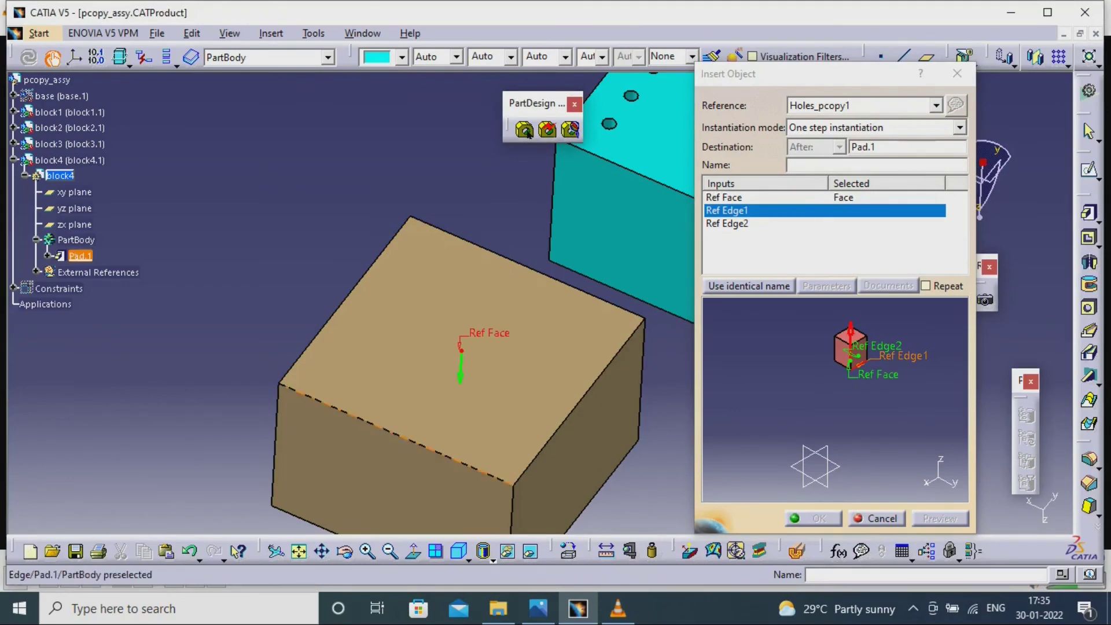
left_click(396, 434)
left_click(342, 301)
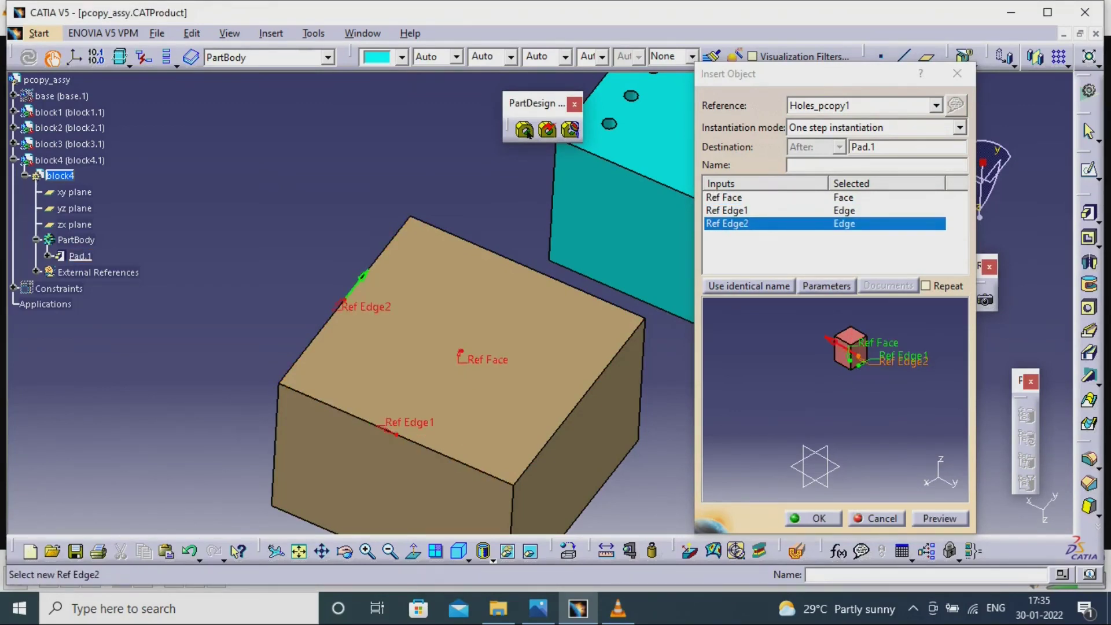
- Set Hole Depth 30 mm, Dowel Radius 5 mm, both pitches 100 mm and Thread Hole Radius 4.1 mm, and insert the power copy into block4
left_click(825, 286)
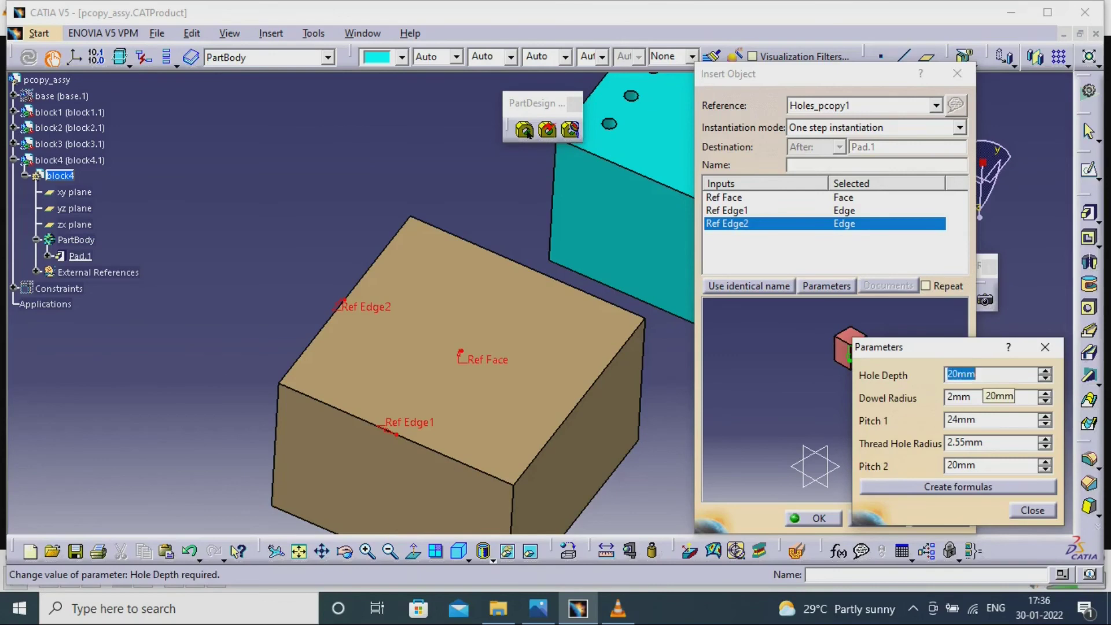
type("3")
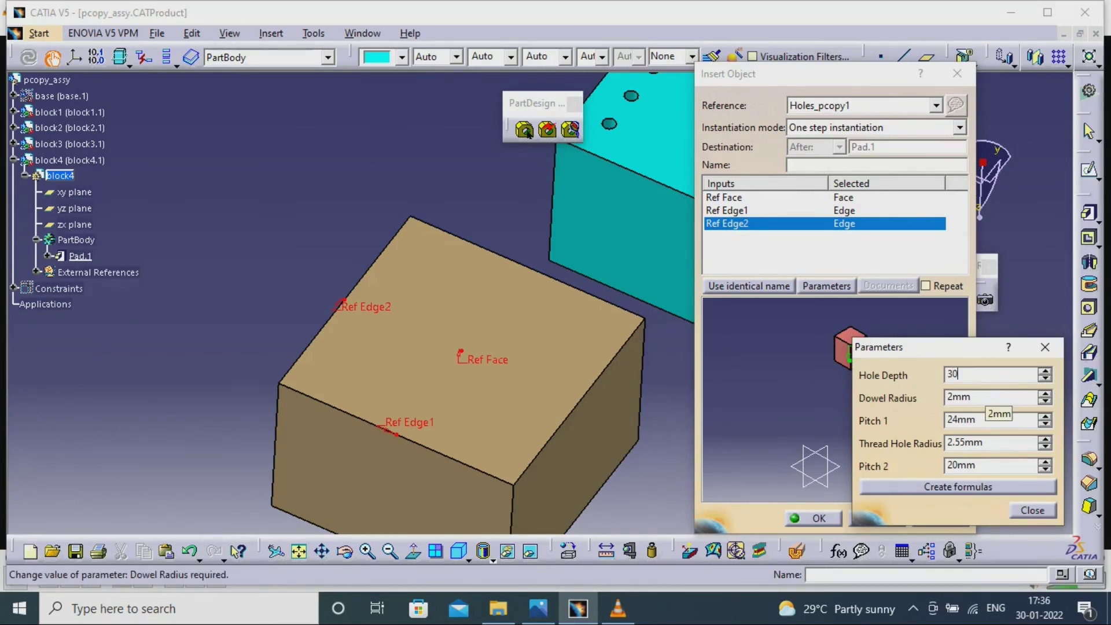
key("Tab")
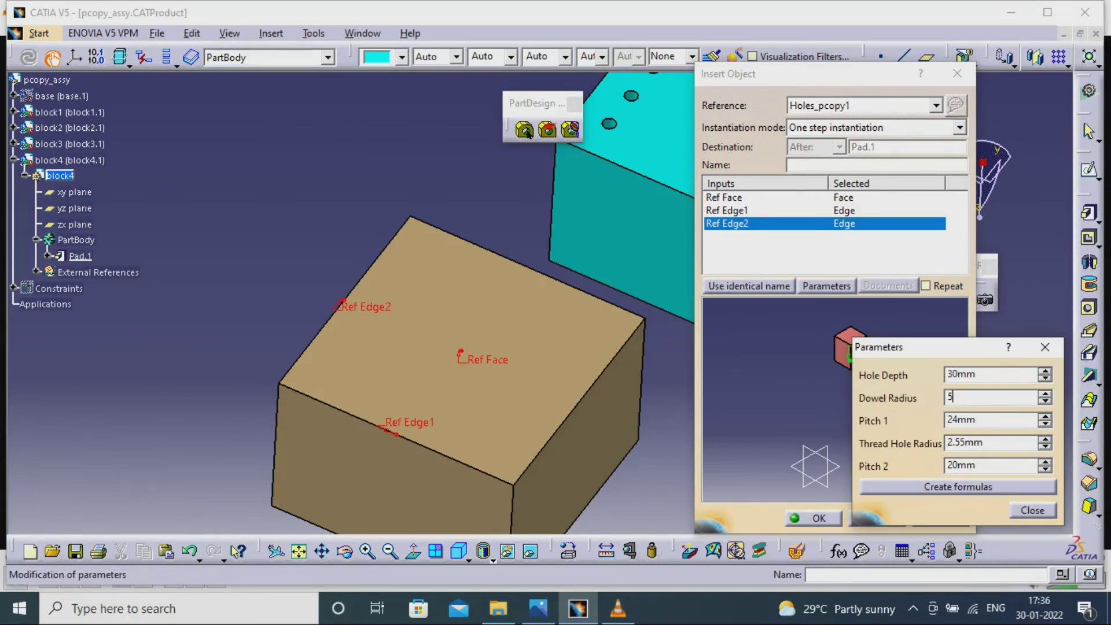
type("100")
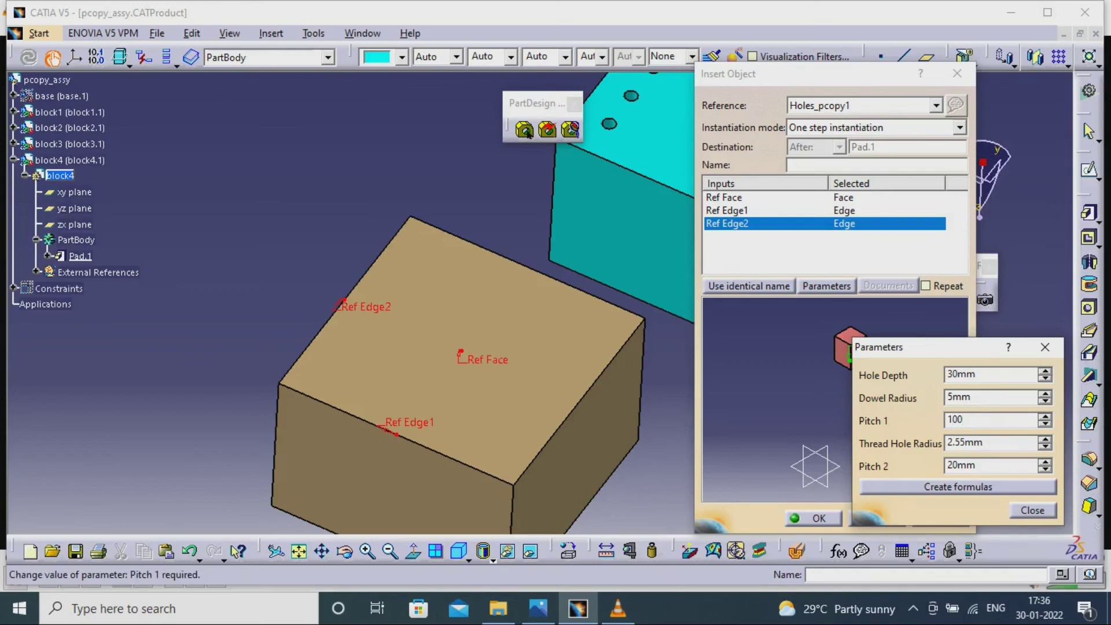
key("Tab")
type("4")
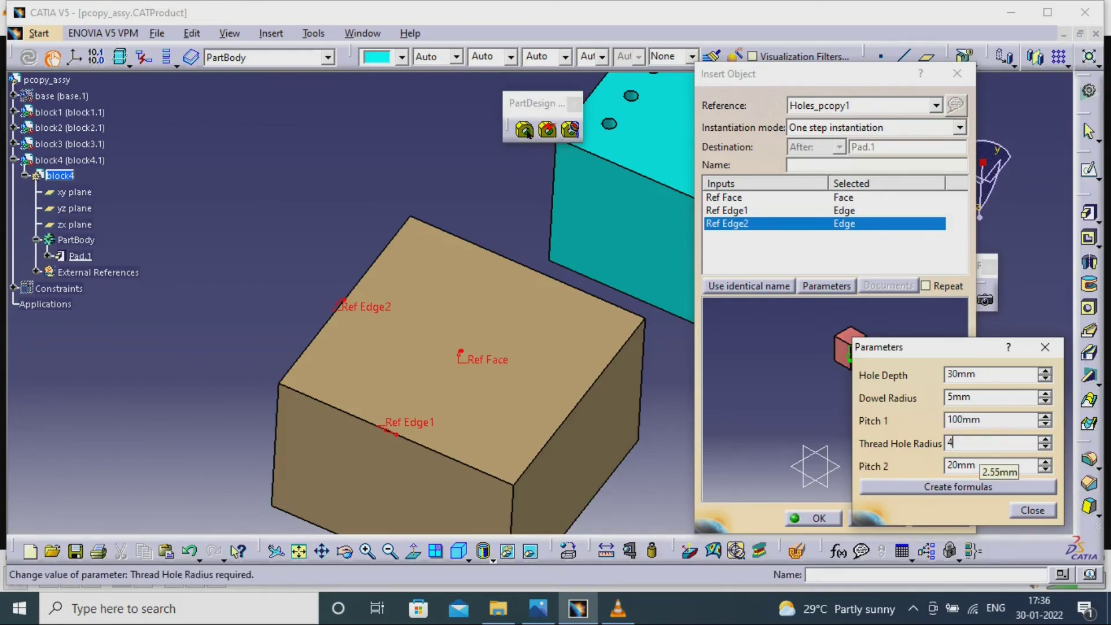
type(".1")
key("Tab")
type("100")
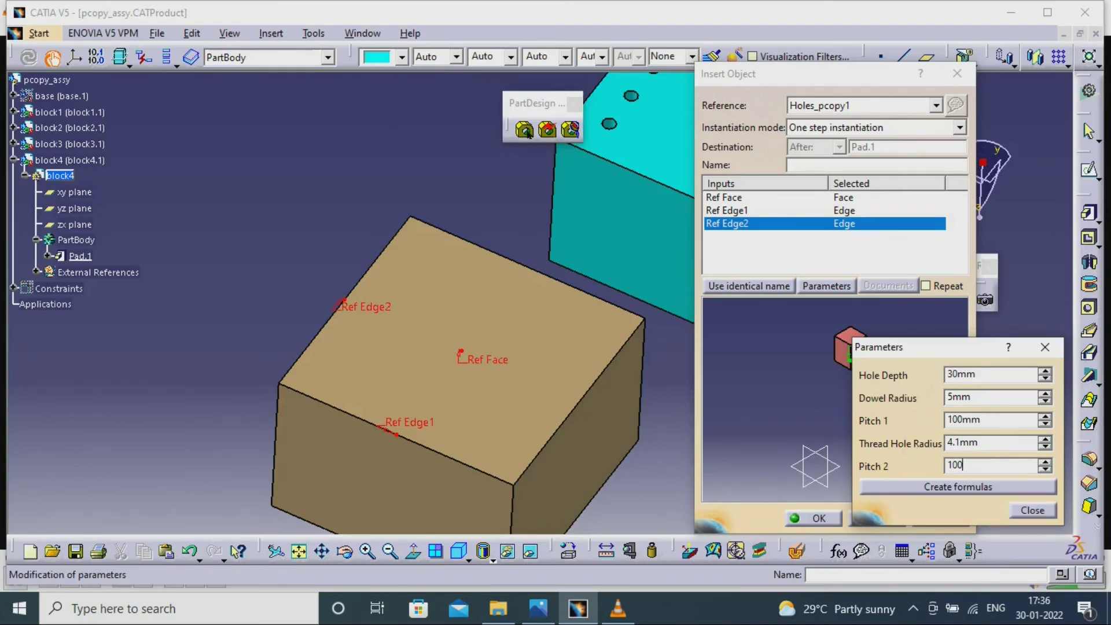
left_click(1032, 509)
left_click(813, 518)
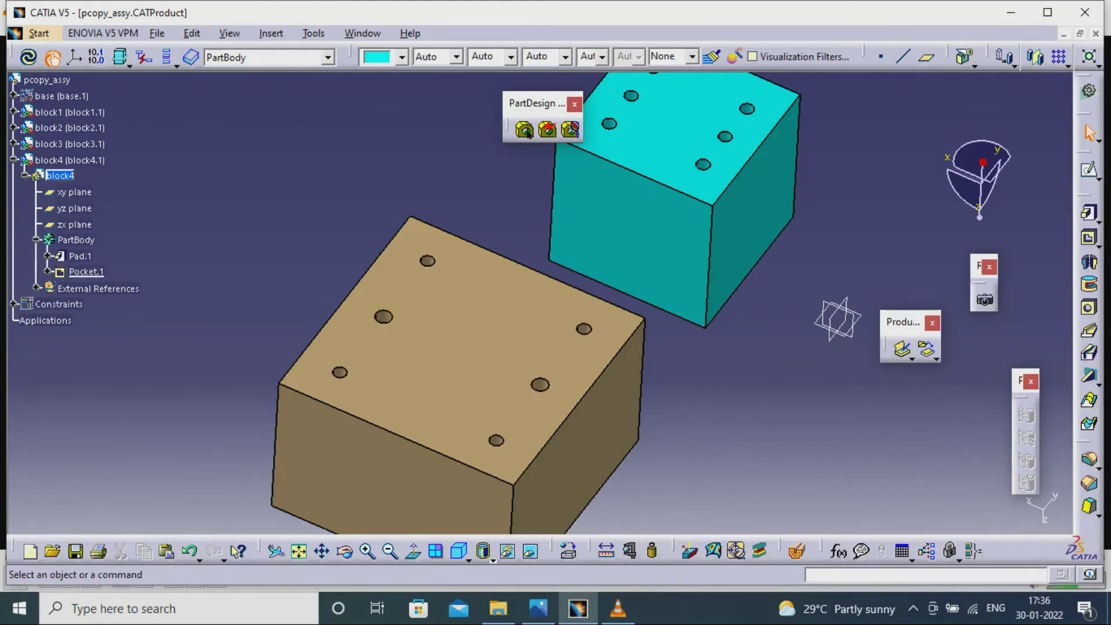
- Open the sketch of block4's pocket for editing
left_click(47, 271)
double_click(97, 287)
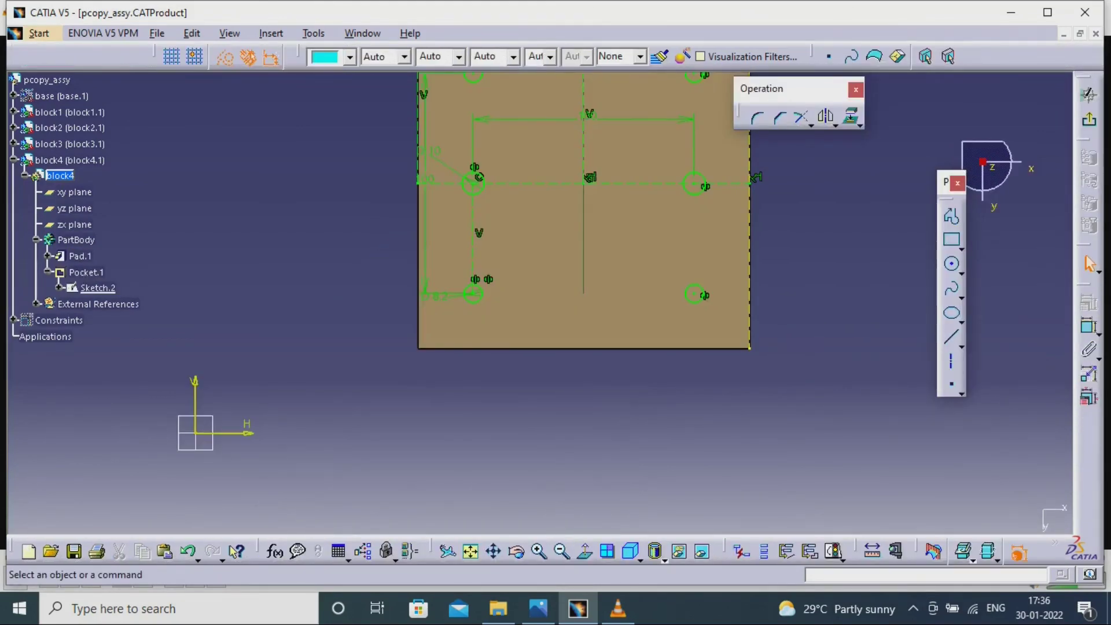
middle_click_drag(581, 220, 541, 324)
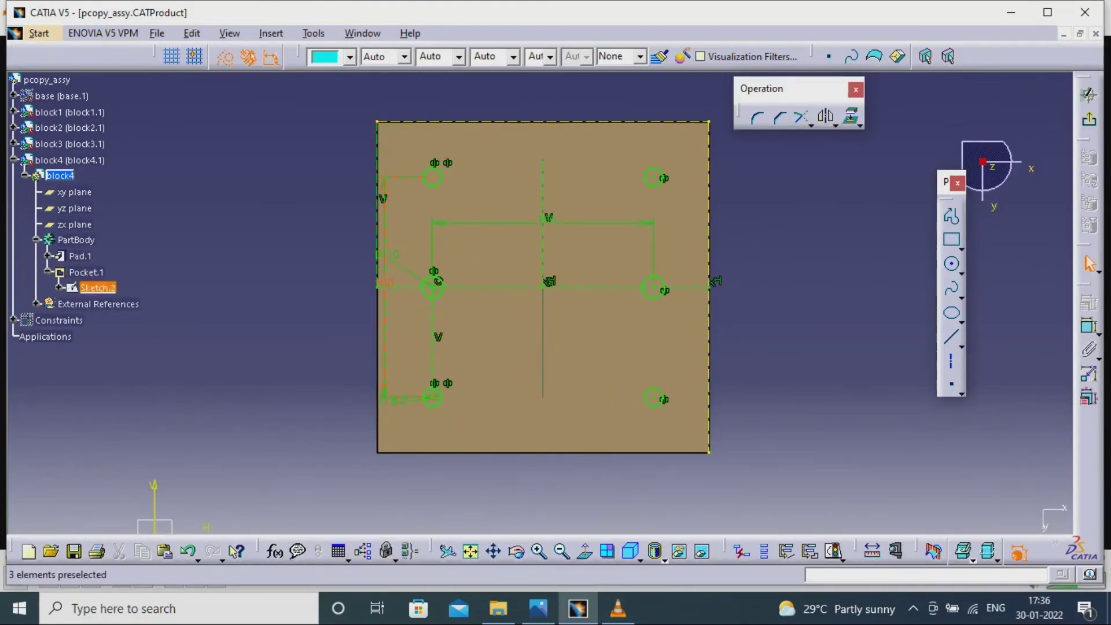
- Move the vertical and horizontal hole-pitch dimensions outside block4's outline and exit the sketch
left_click_drag(384, 283, 329, 283)
left_click_drag(547, 220, 547, 91)
key("Escape")
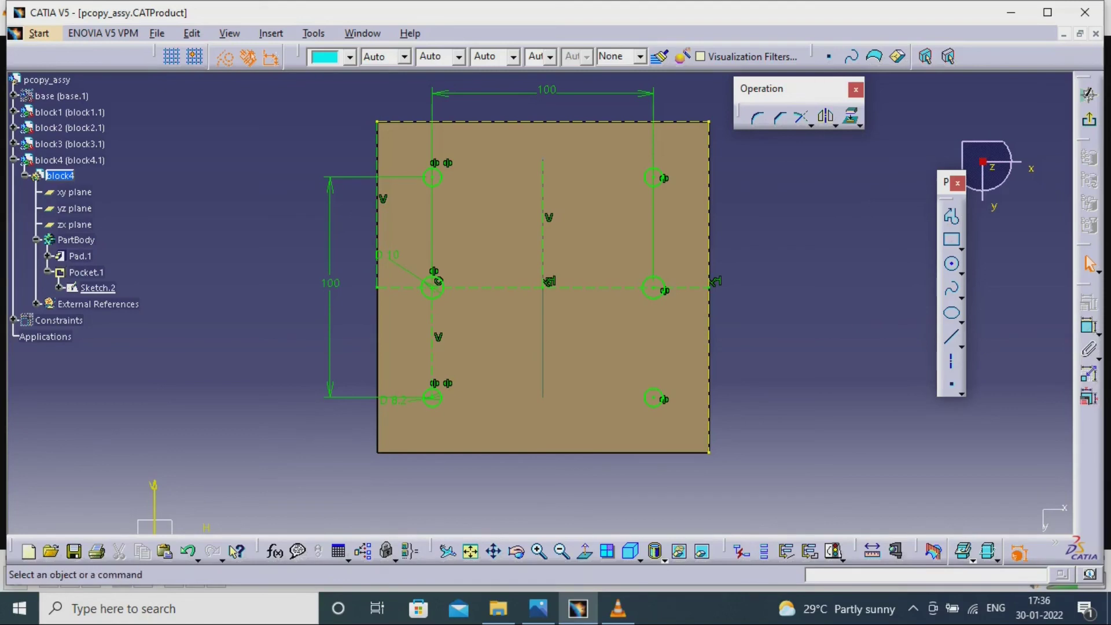
left_click(1089, 120)
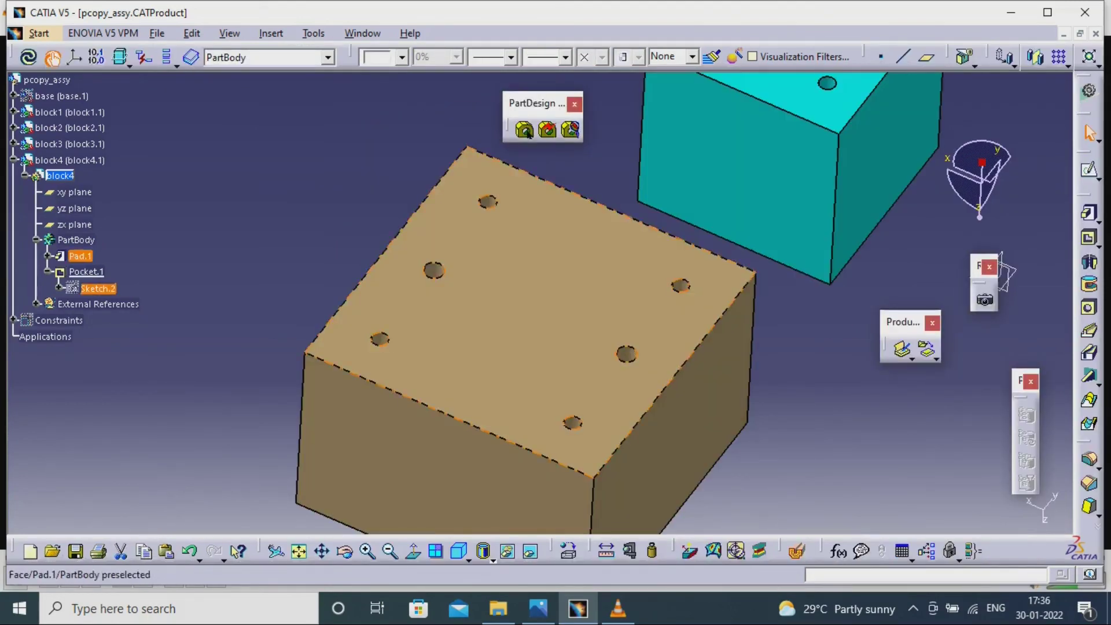
key("Escape")
mouse_move(549, 174)
middle_mouse_down()
mouse_move(549, 313)
mouse_move(550, 295)
mouse_move(436, 298)
mouse_move(437, 260)
mouse_move(436, 280)
middle_mouse_up()
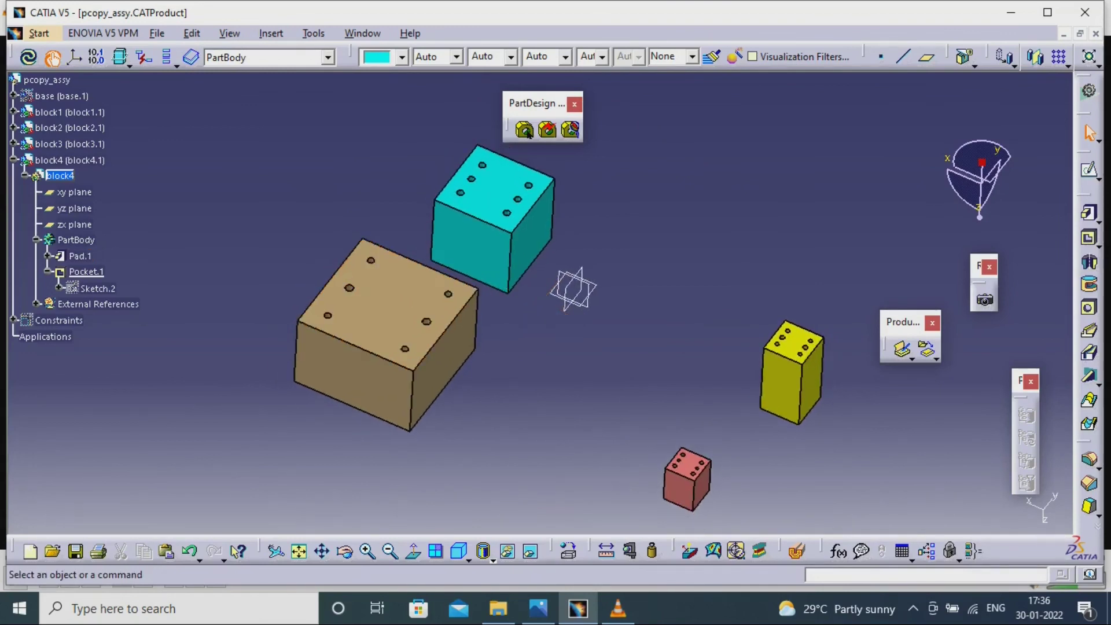